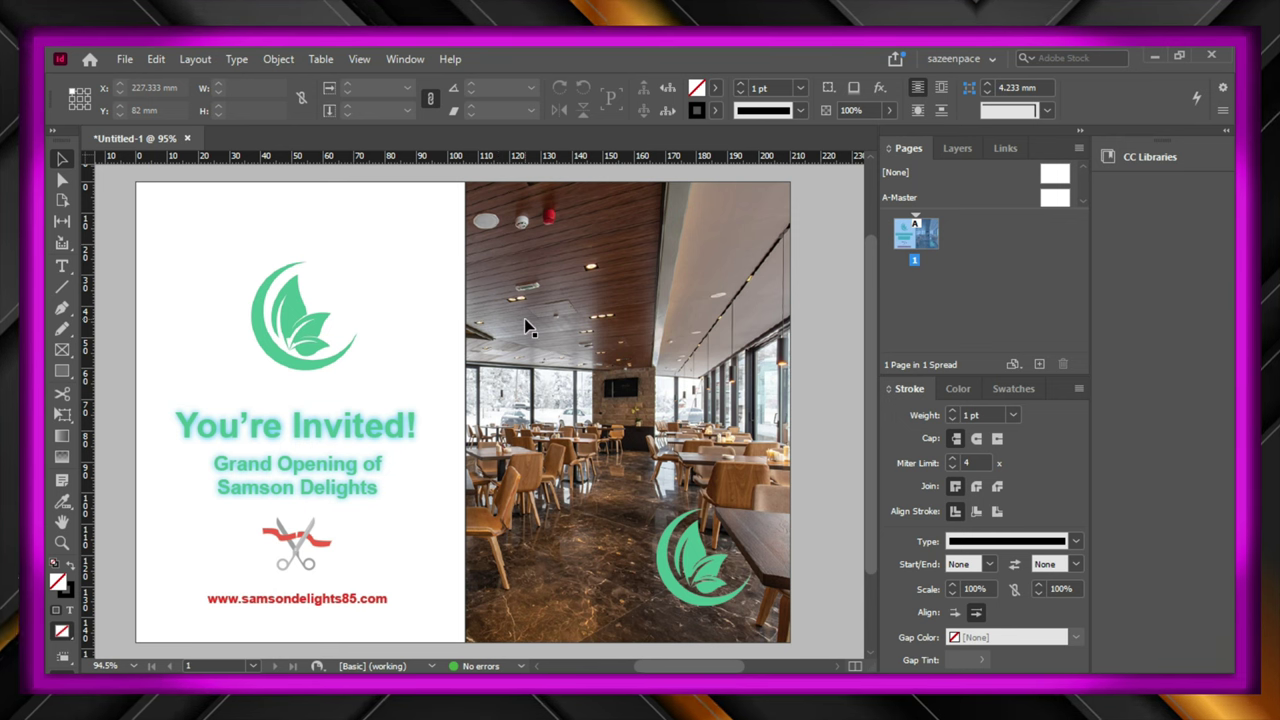
- Start a new A5 landscape print document named Flyer v1 with facing pages off
click(124, 59)
mouse_move(175, 64)
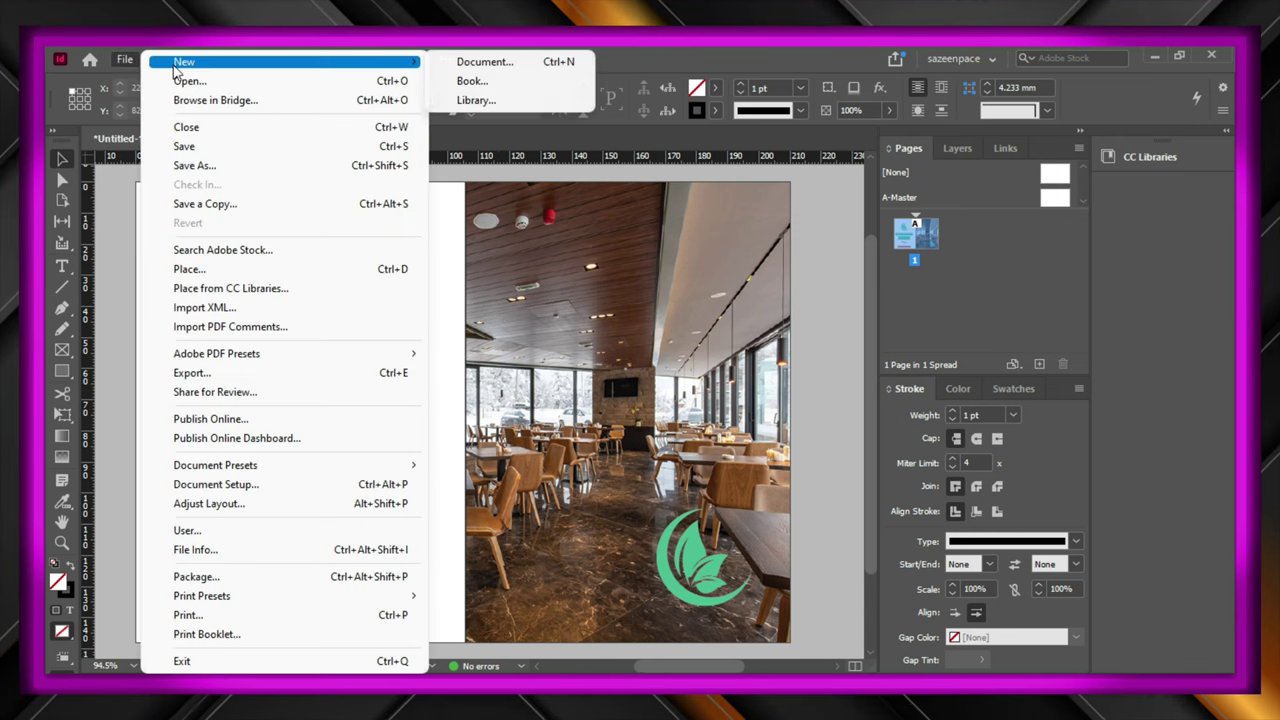
click(457, 64)
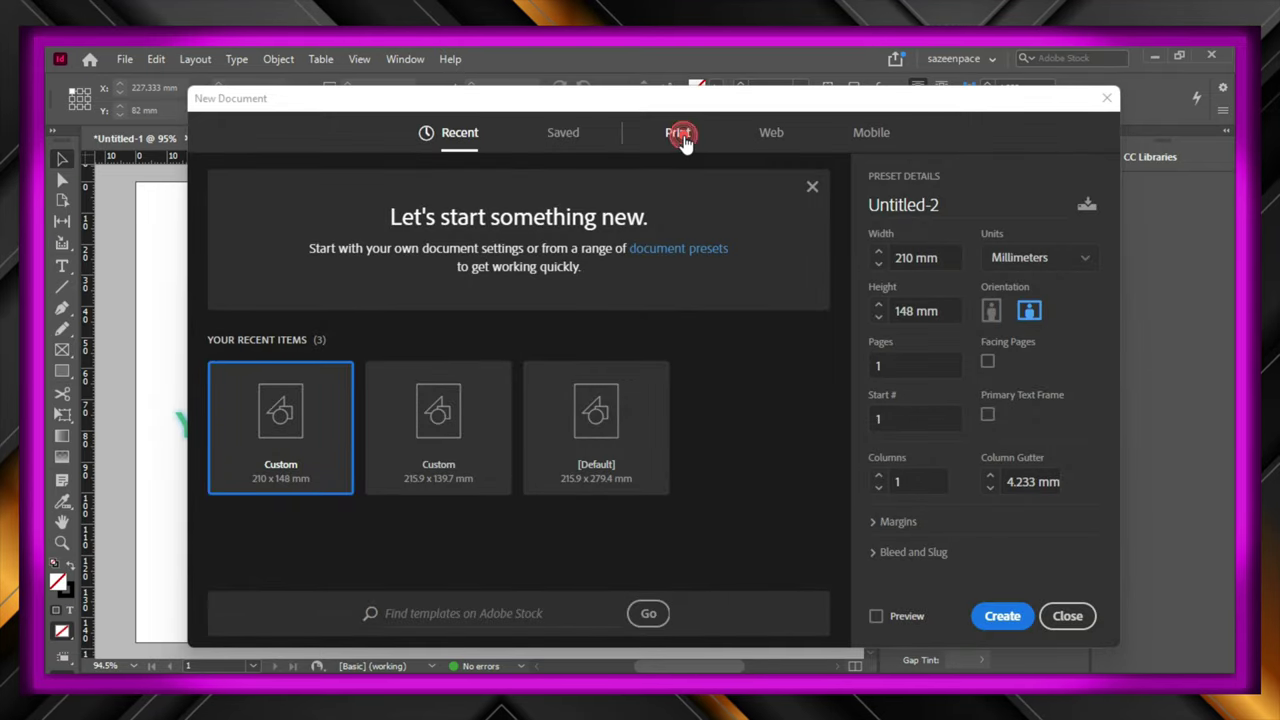
click(680, 135)
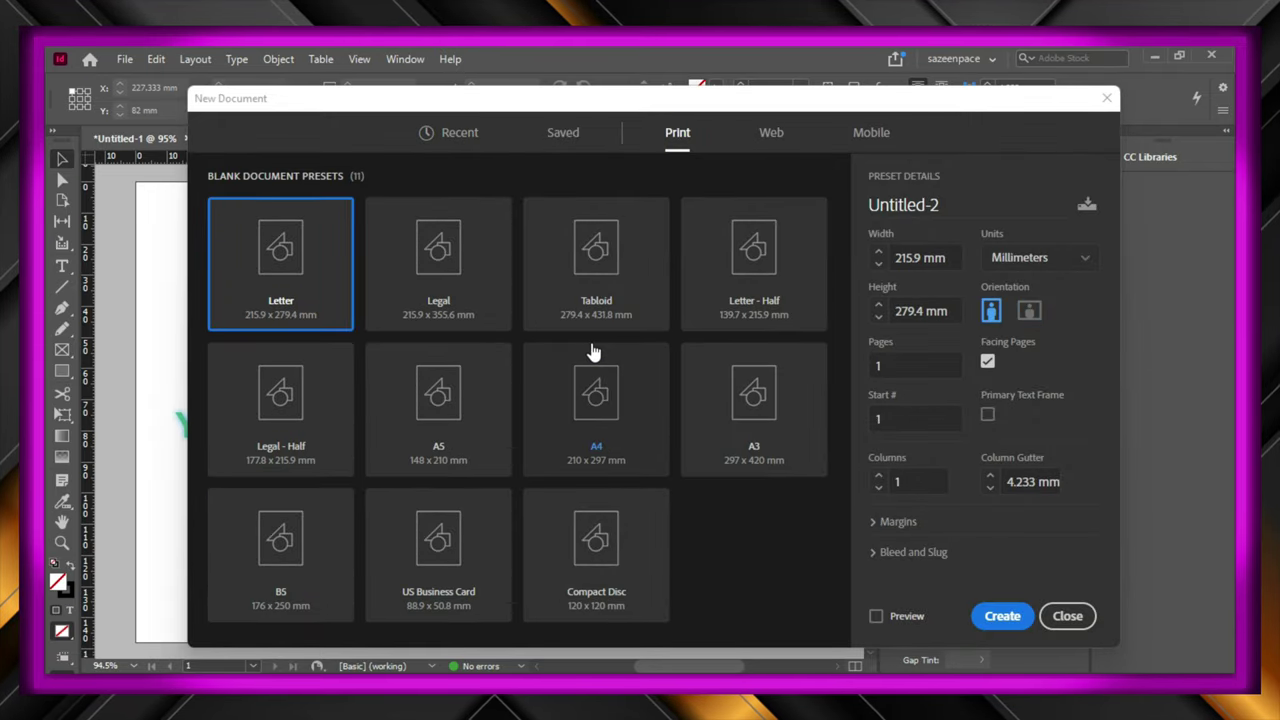
click(466, 395)
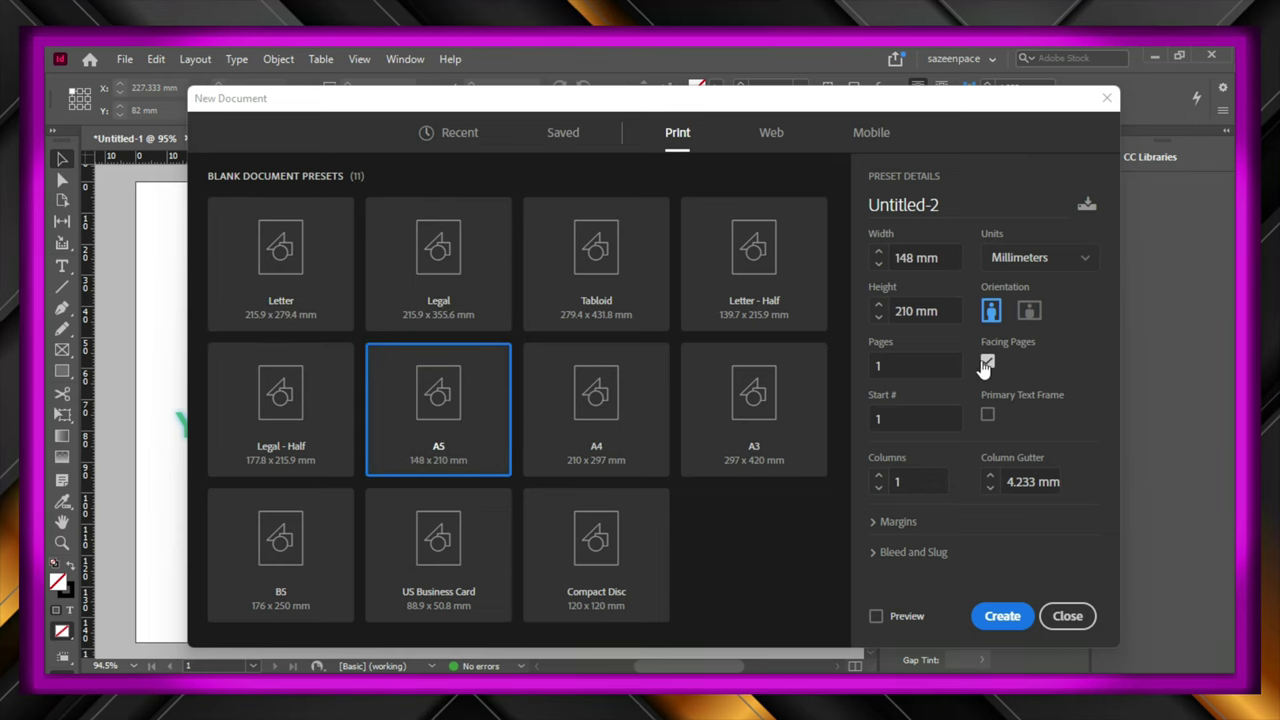
click(1029, 312)
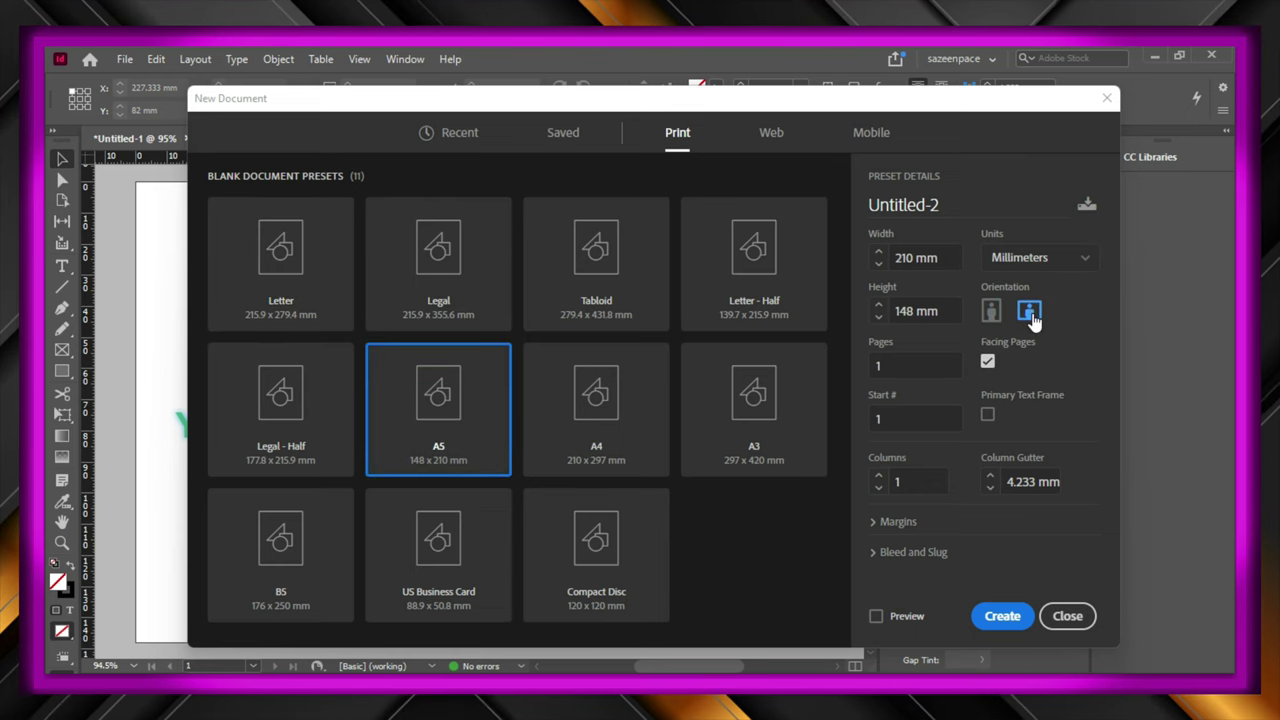
click(988, 362)
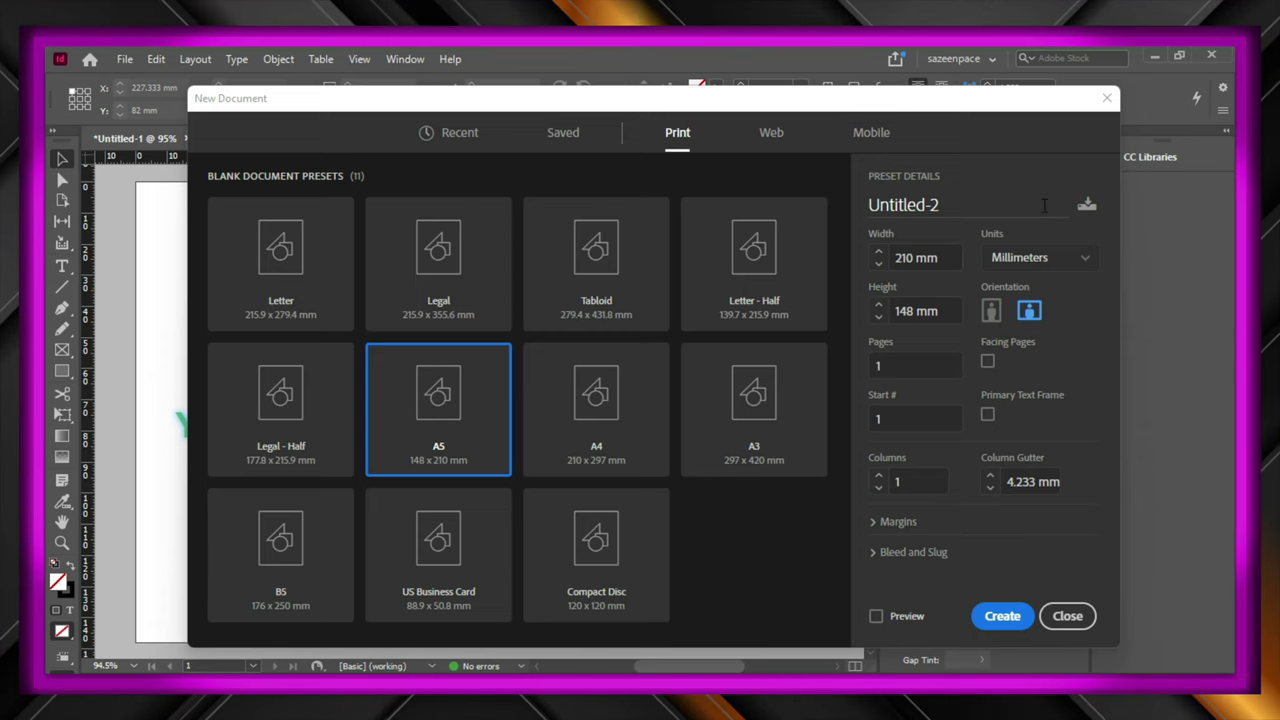
drag(1043, 204, 860, 205)
text(Flyer )
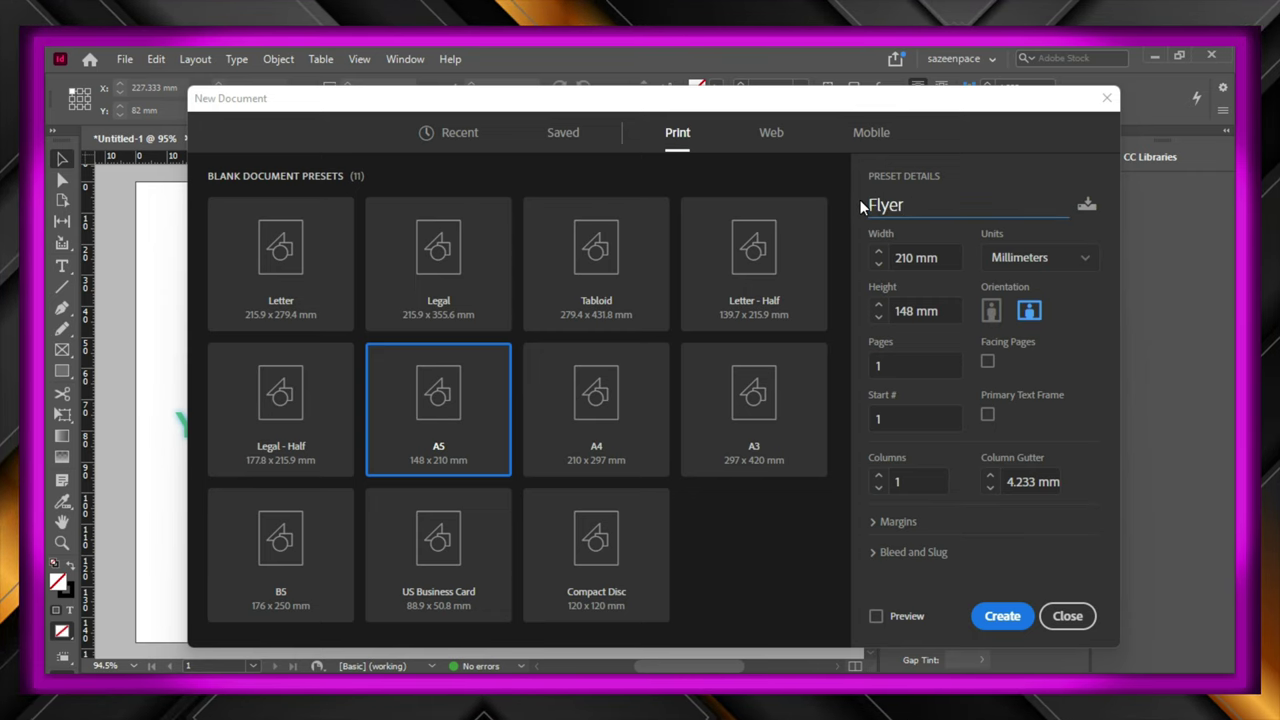
text(v1)
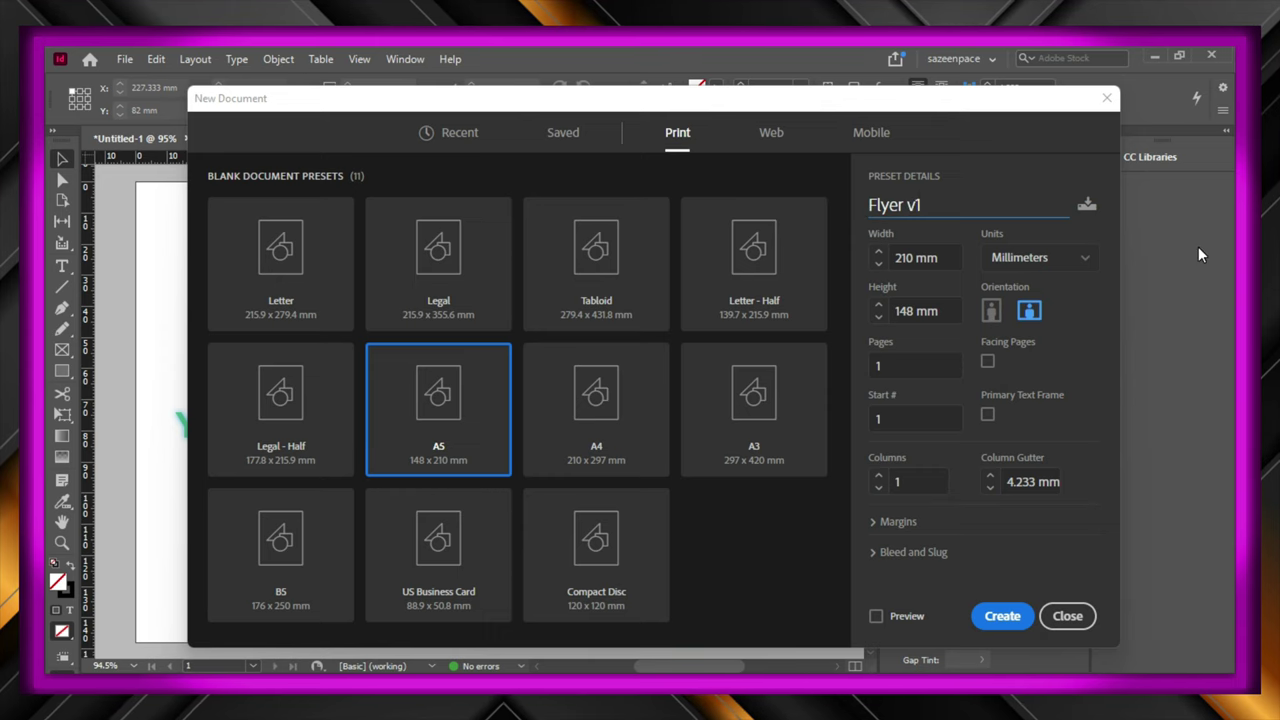
- Give the document 3.175 mm bleed on all sides and create it
click(906, 552)
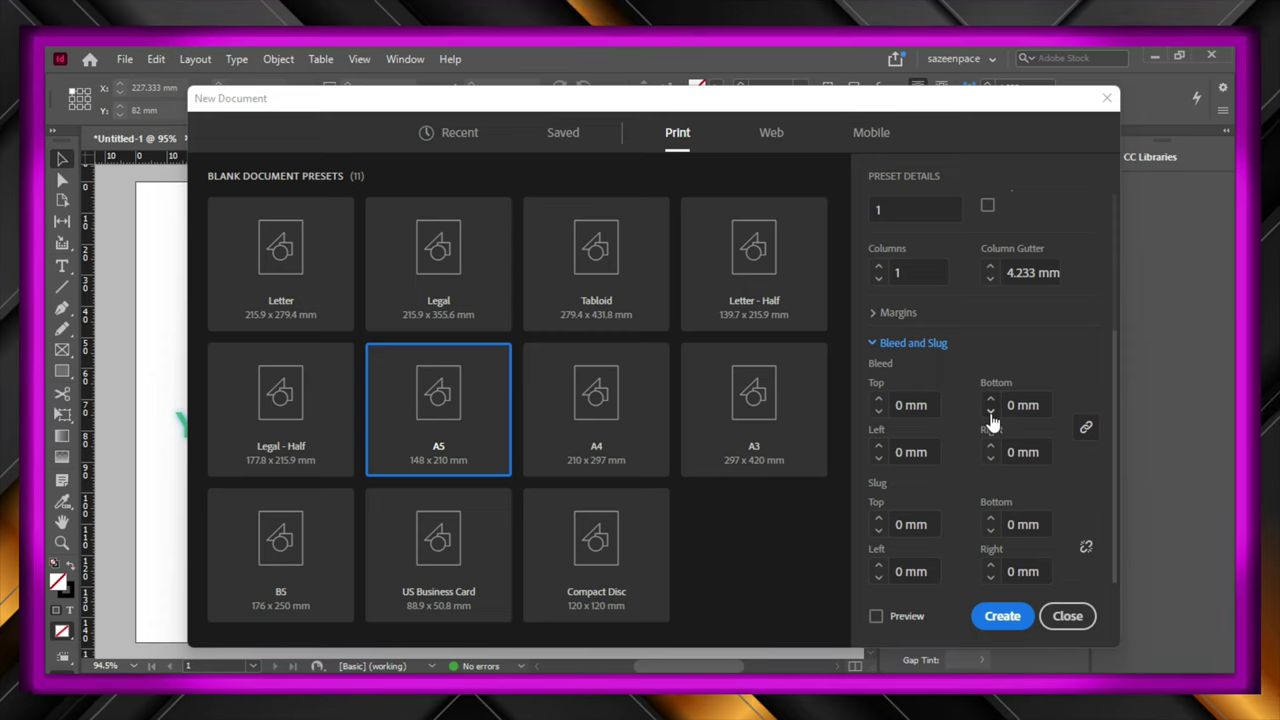
click(925, 405)
text(3)
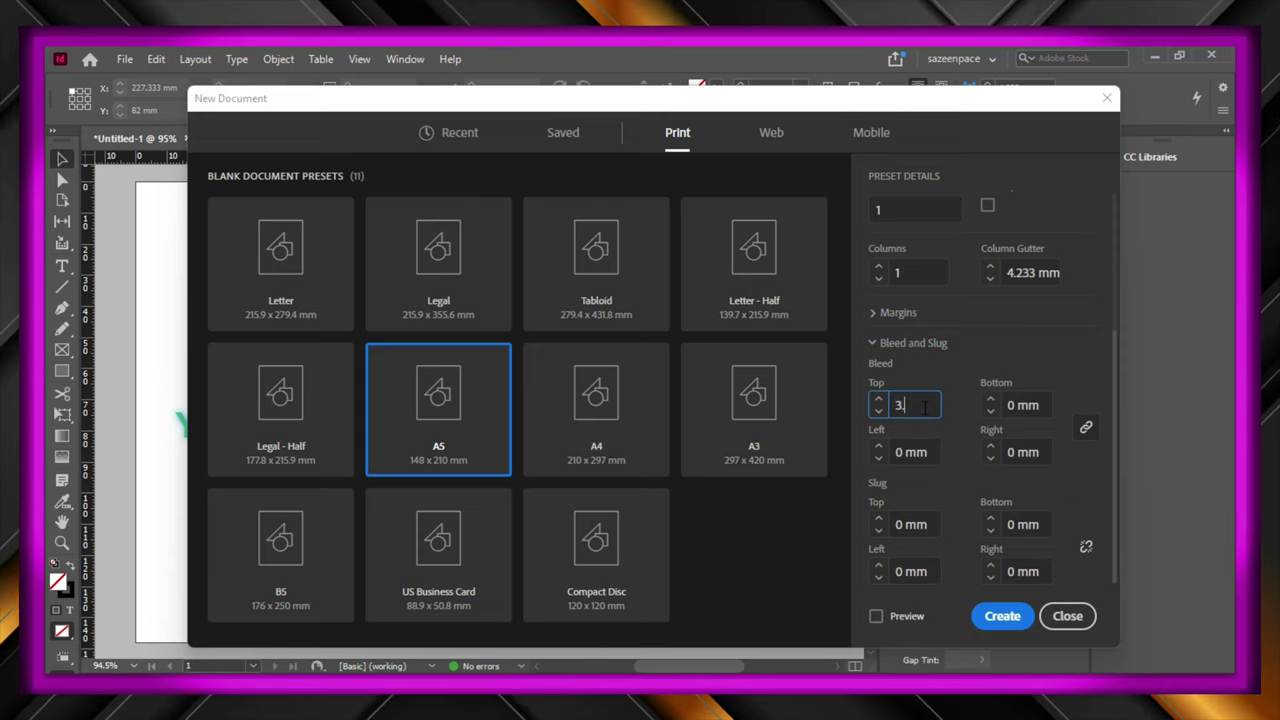
text(.175)
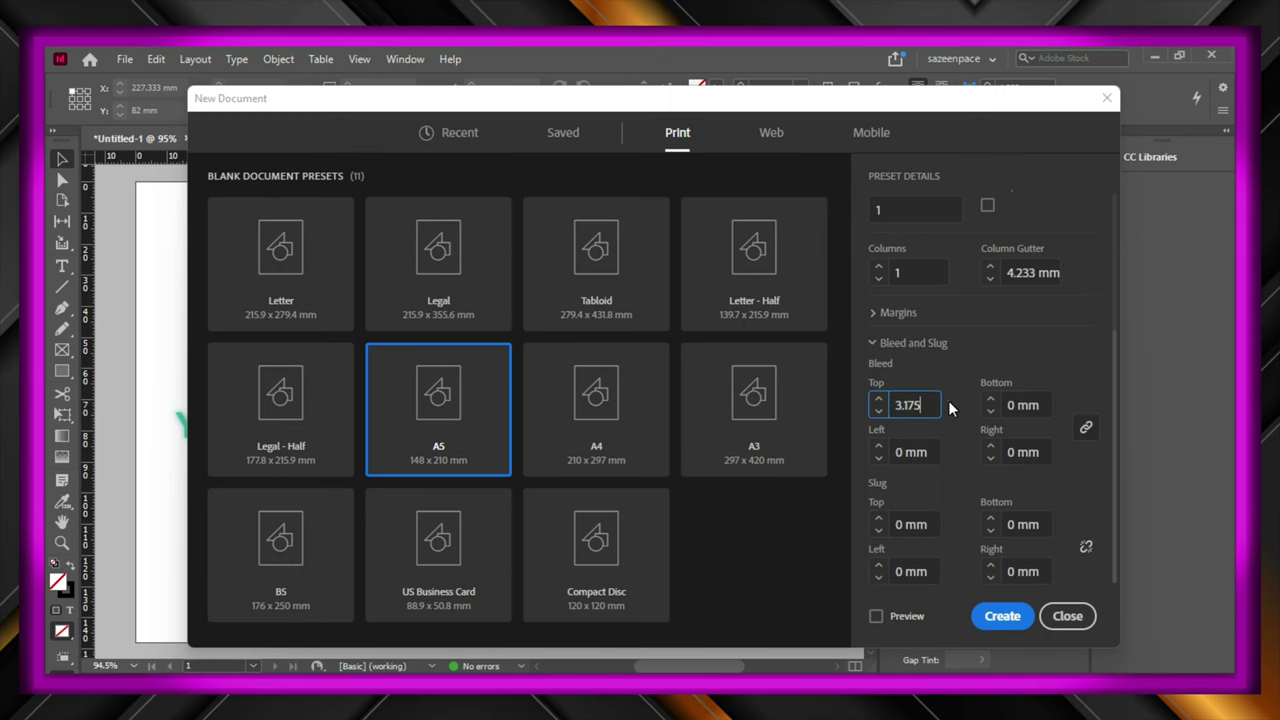
click(948, 400)
click(1001, 616)
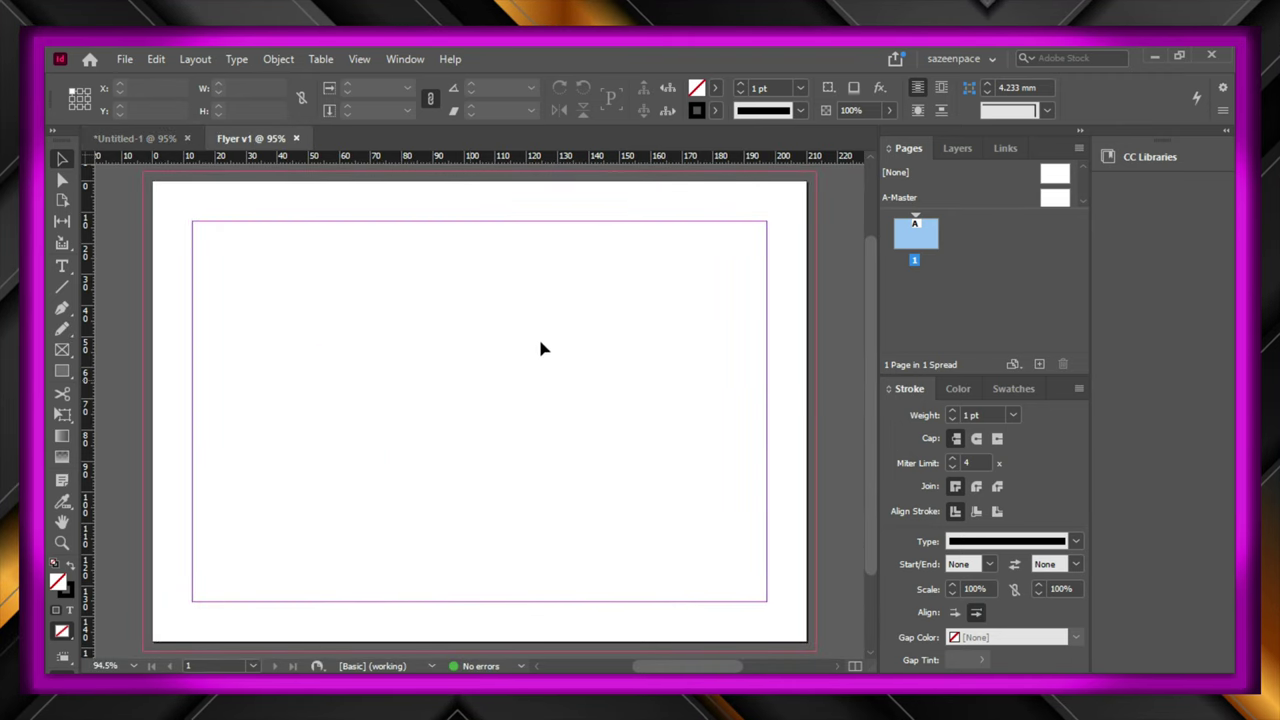
- Load the three AdobeStock images plus the transparent leaf logo from RAW Footage for placing
click(122, 60)
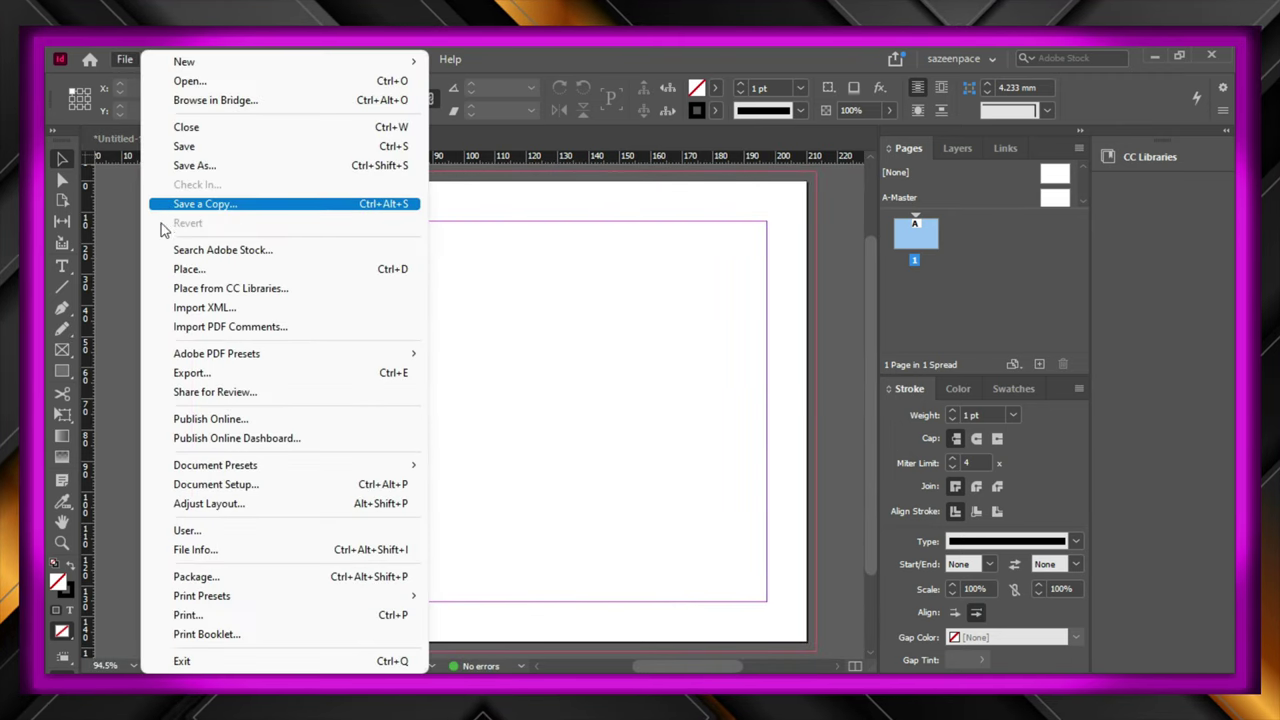
click(167, 269)
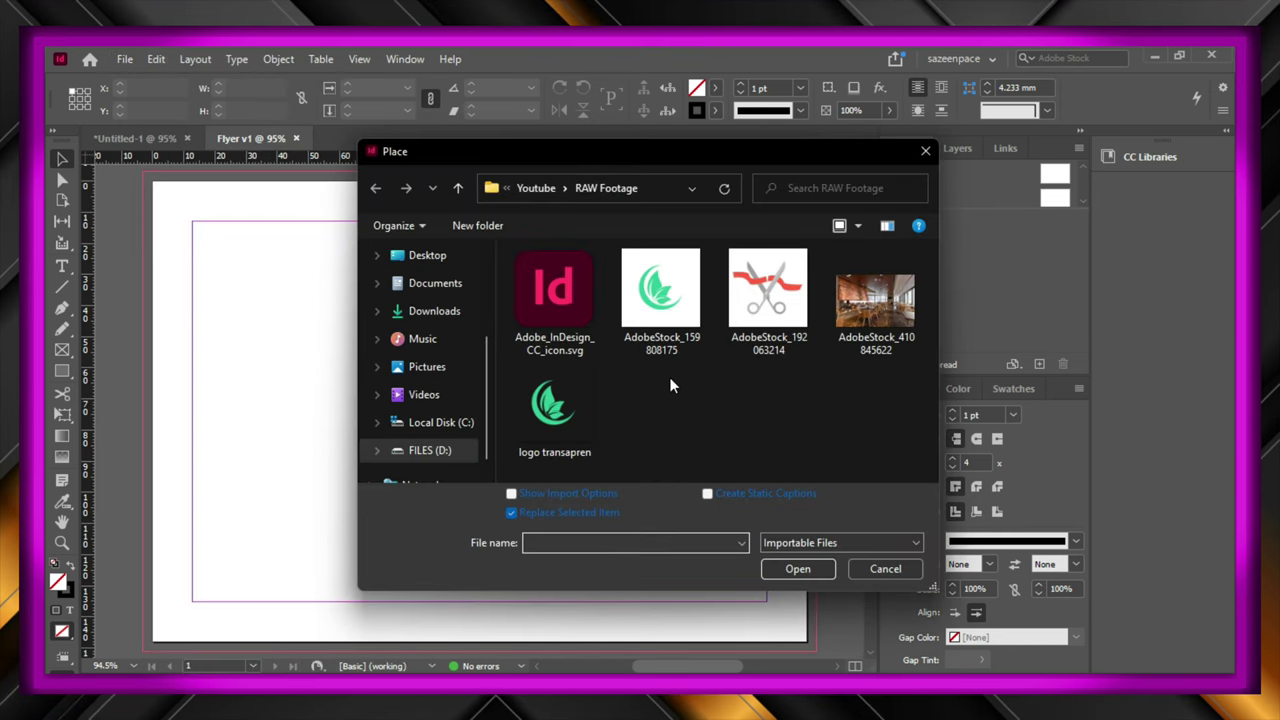
drag(663, 389, 870, 324)
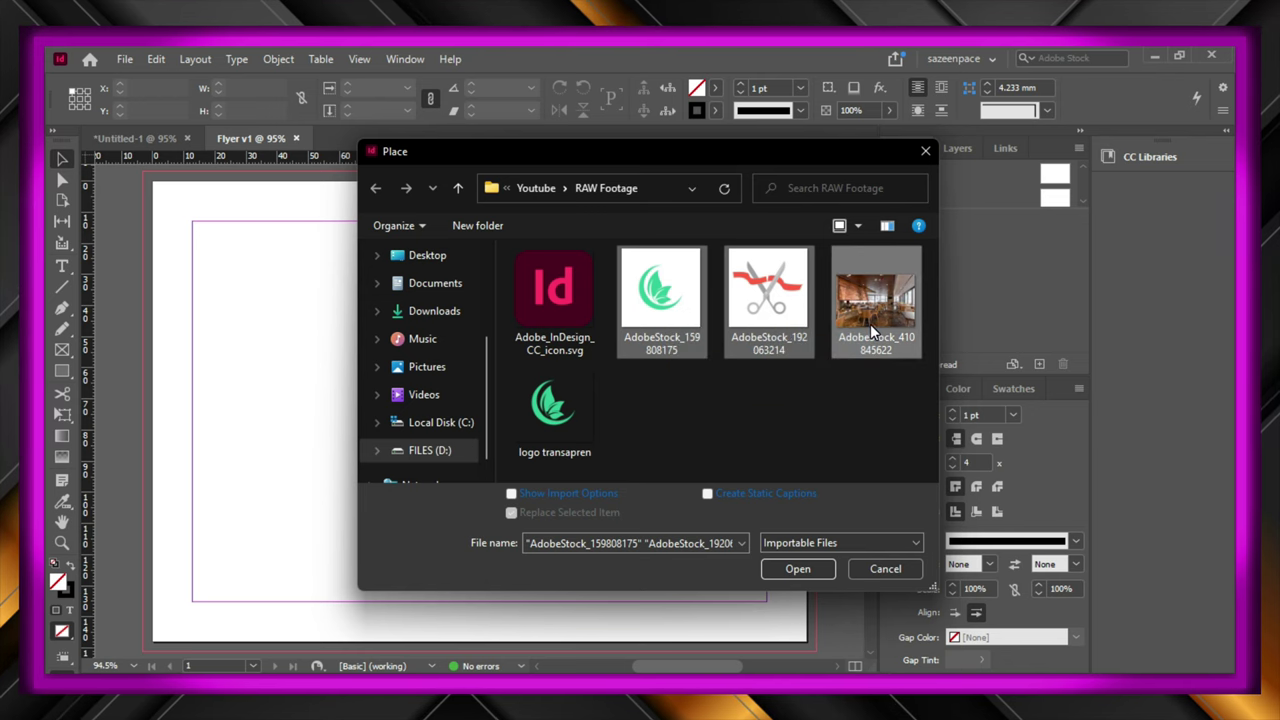
ctrl+click(567, 427)
key(Return)
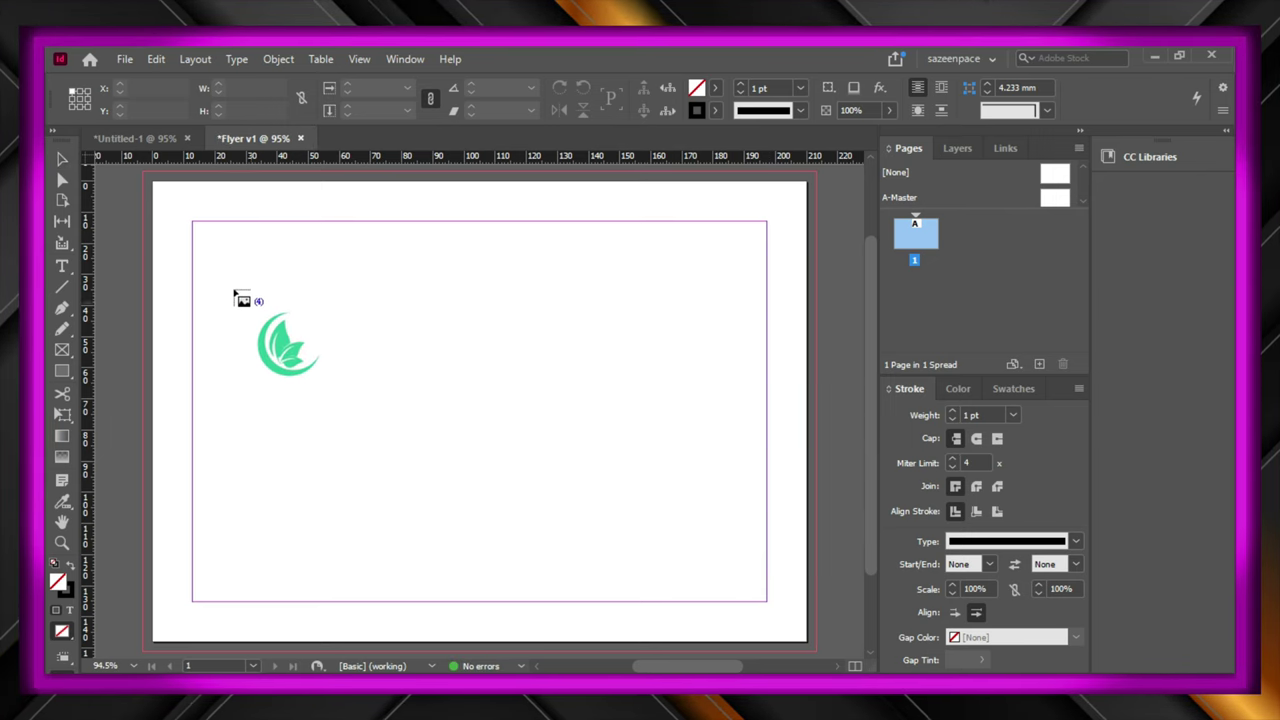
- Place the logo top-left, ribbon-cutting image below it, restaurant photo full-page, transparent logo bottom-right
drag(227, 281, 396, 422)
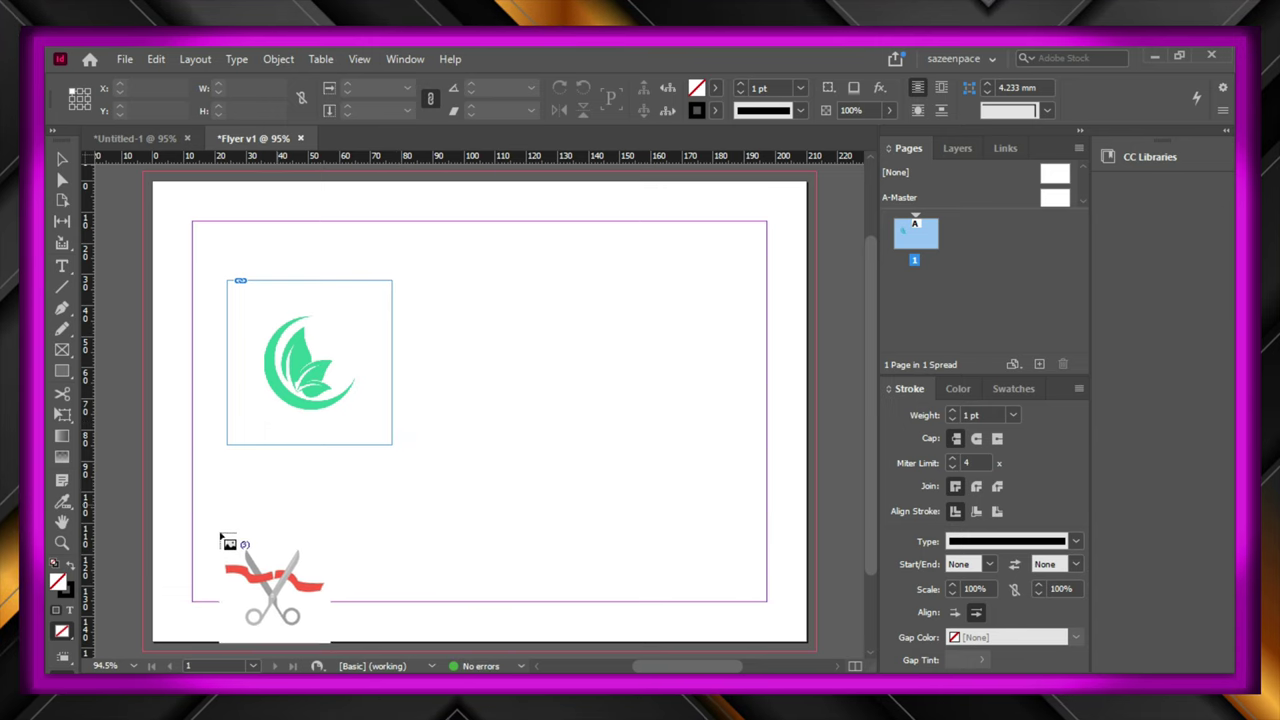
drag(266, 456, 348, 537)
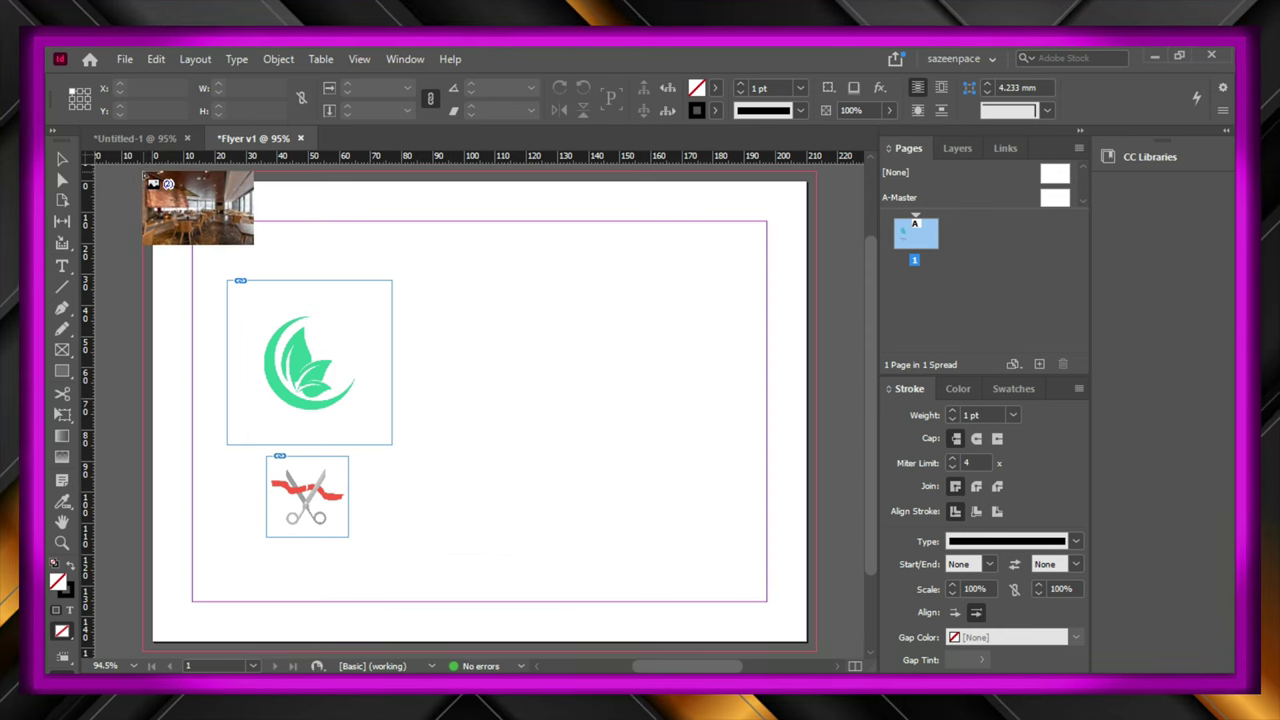
drag(146, 178, 855, 628)
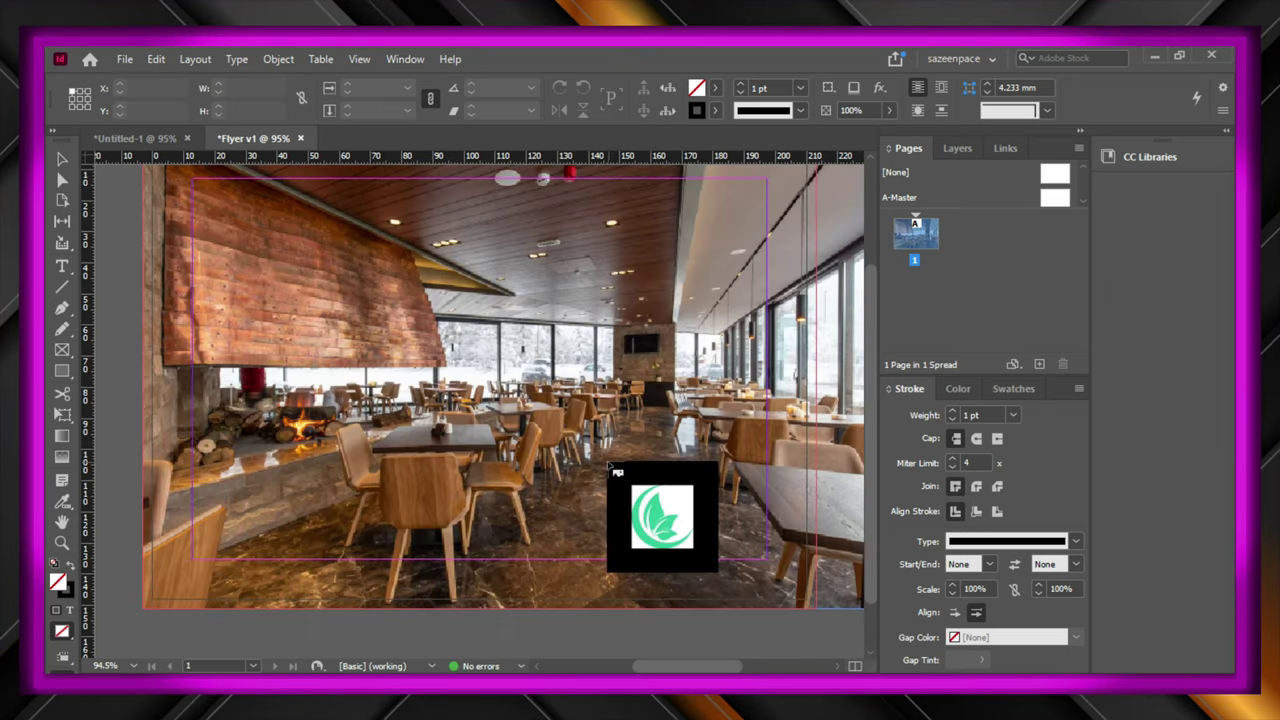
drag(608, 462, 735, 540)
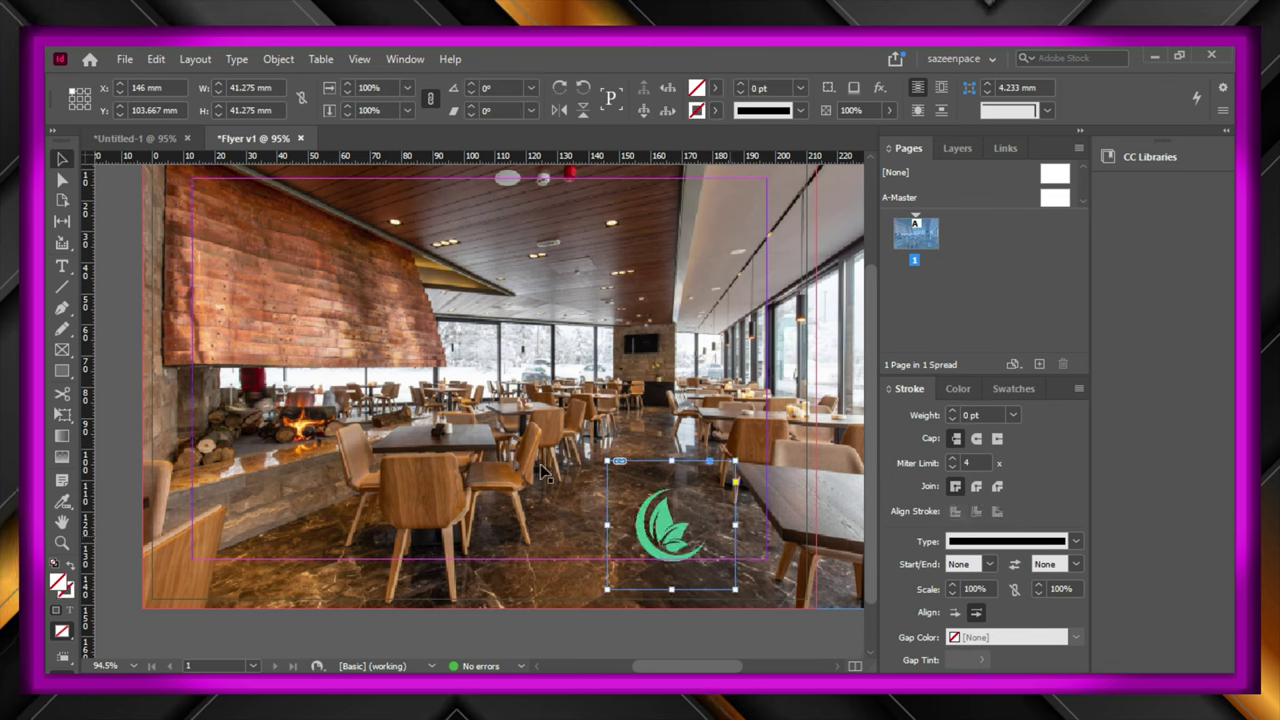
- Send the restaurant photo frame to the back with Arrange > Send to Back
click(410, 388)
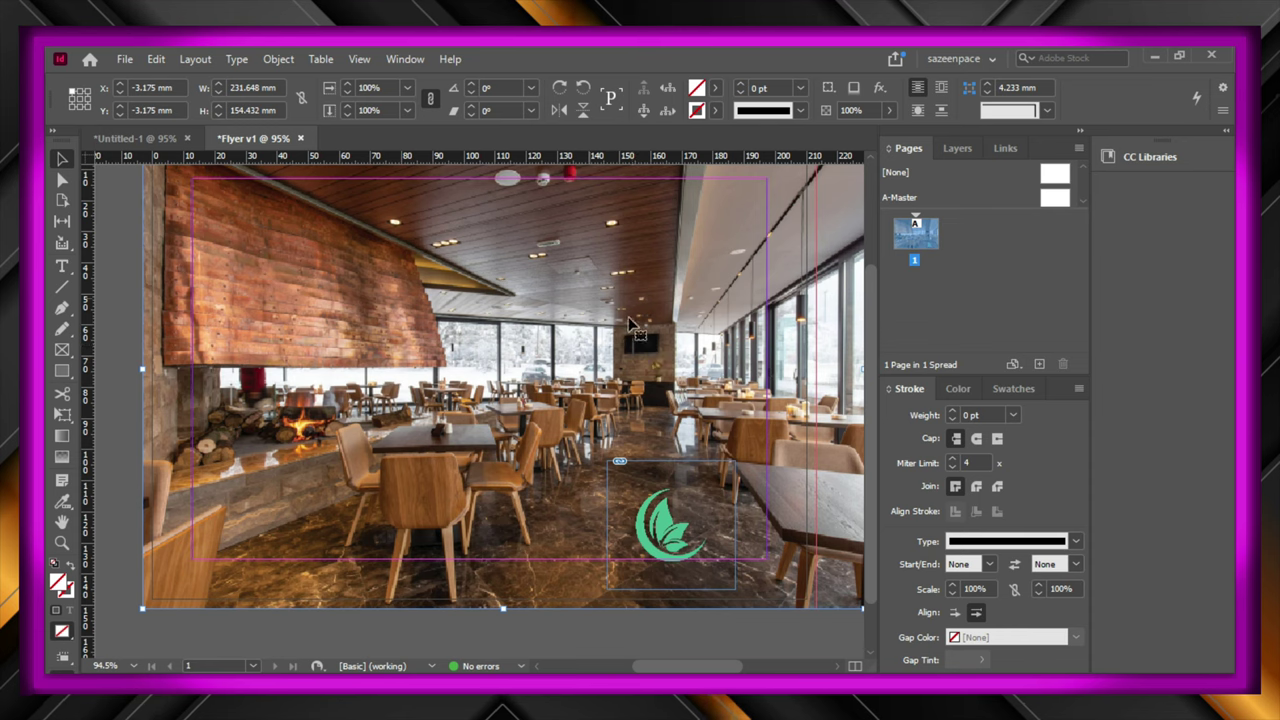
right_click(632, 325)
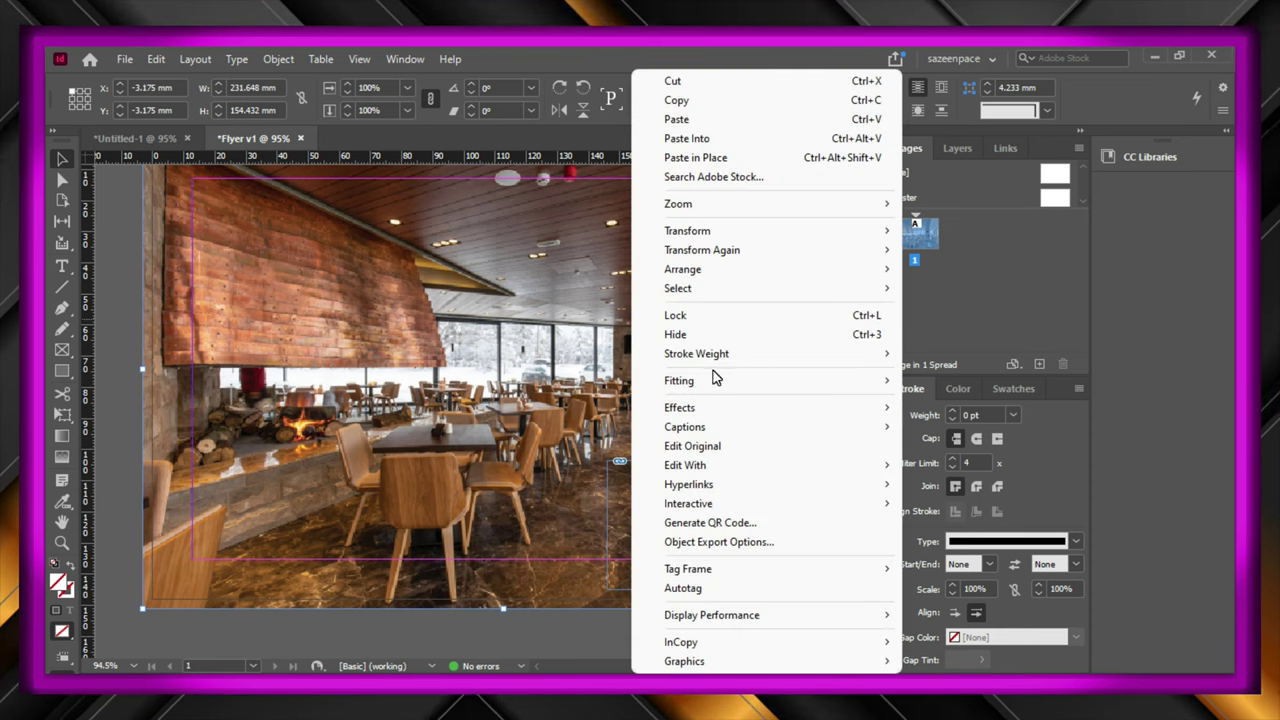
mouse_move(806, 277)
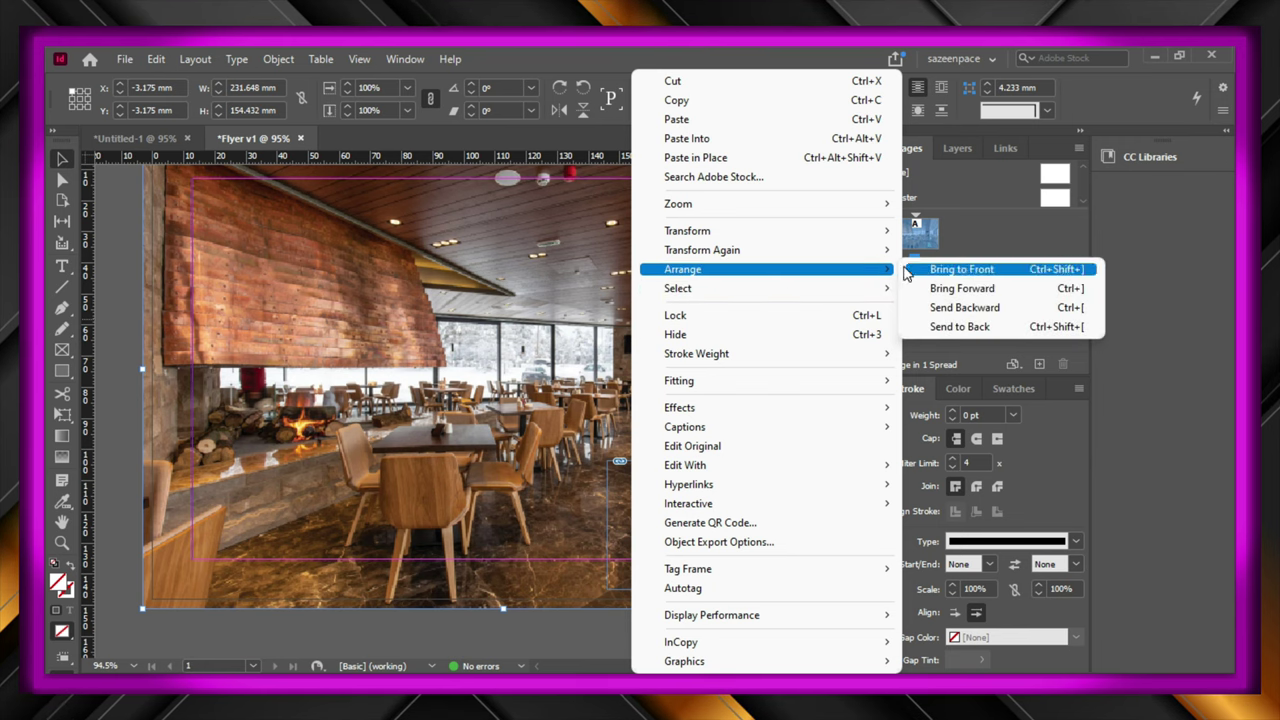
click(957, 330)
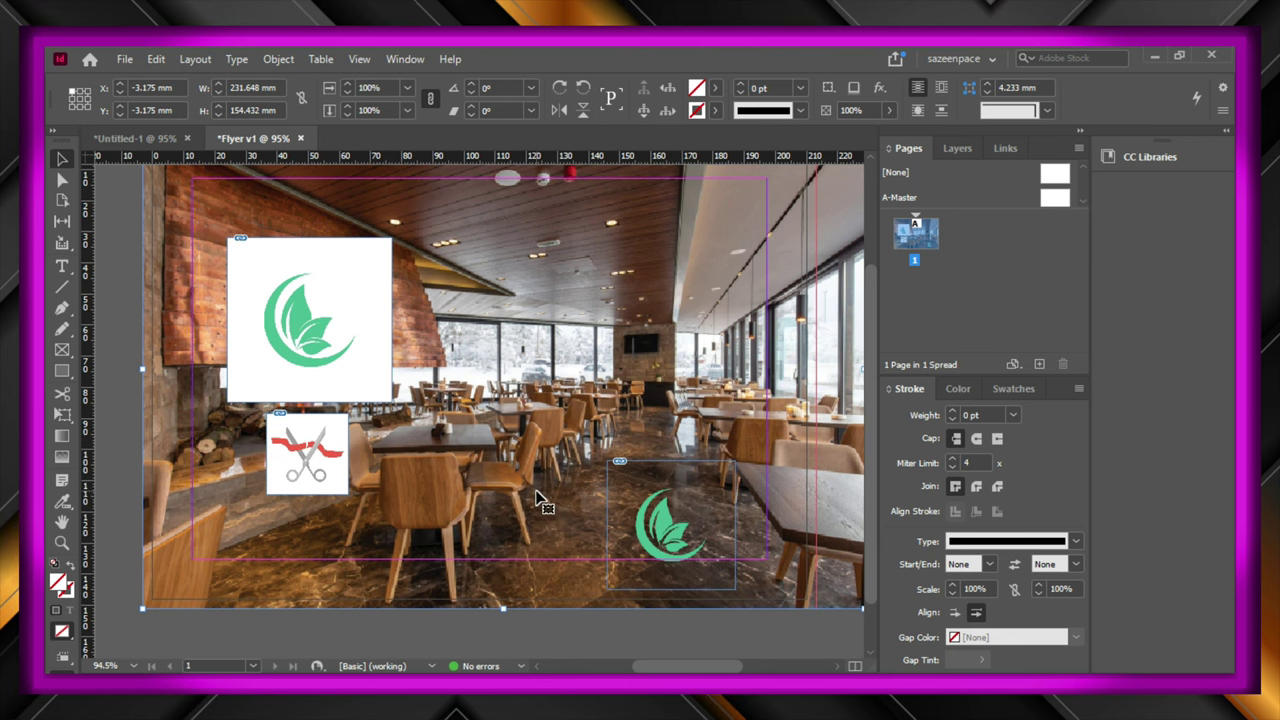
- Draw a 102.842 × 154.35 mm rectangle from the top-left bleed corner over the page's left half
click(128, 367)
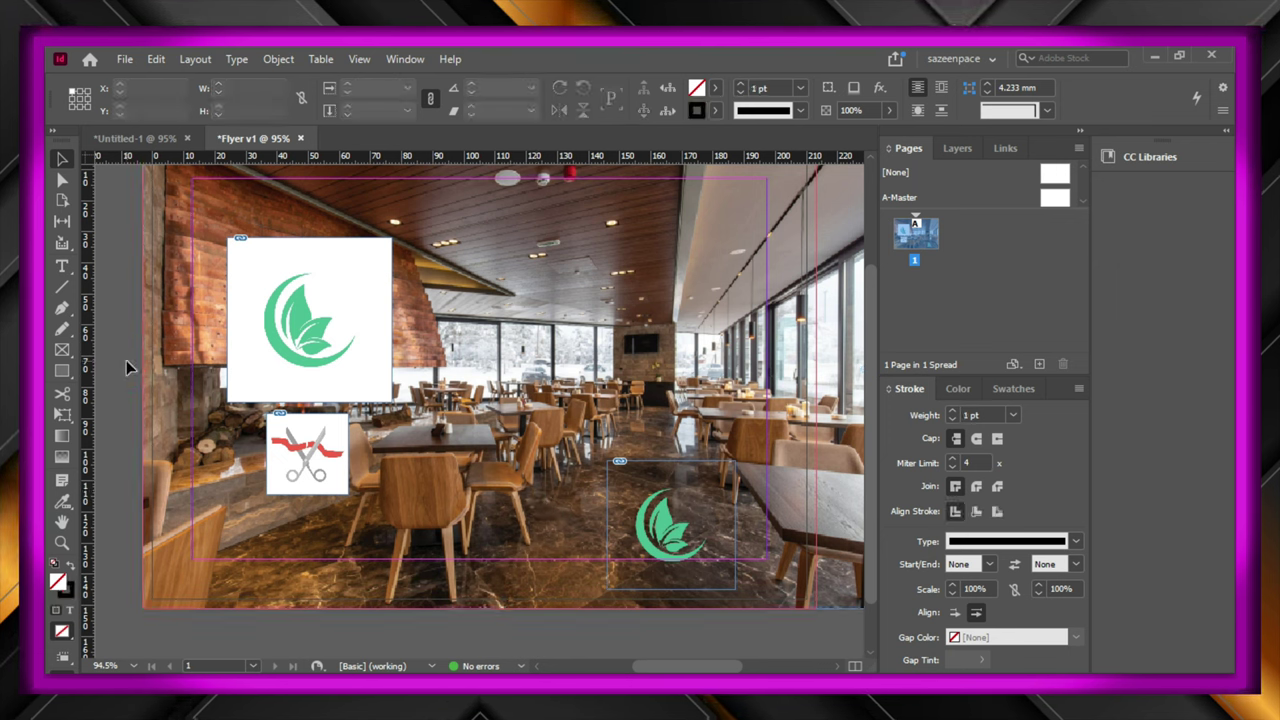
click(62, 371)
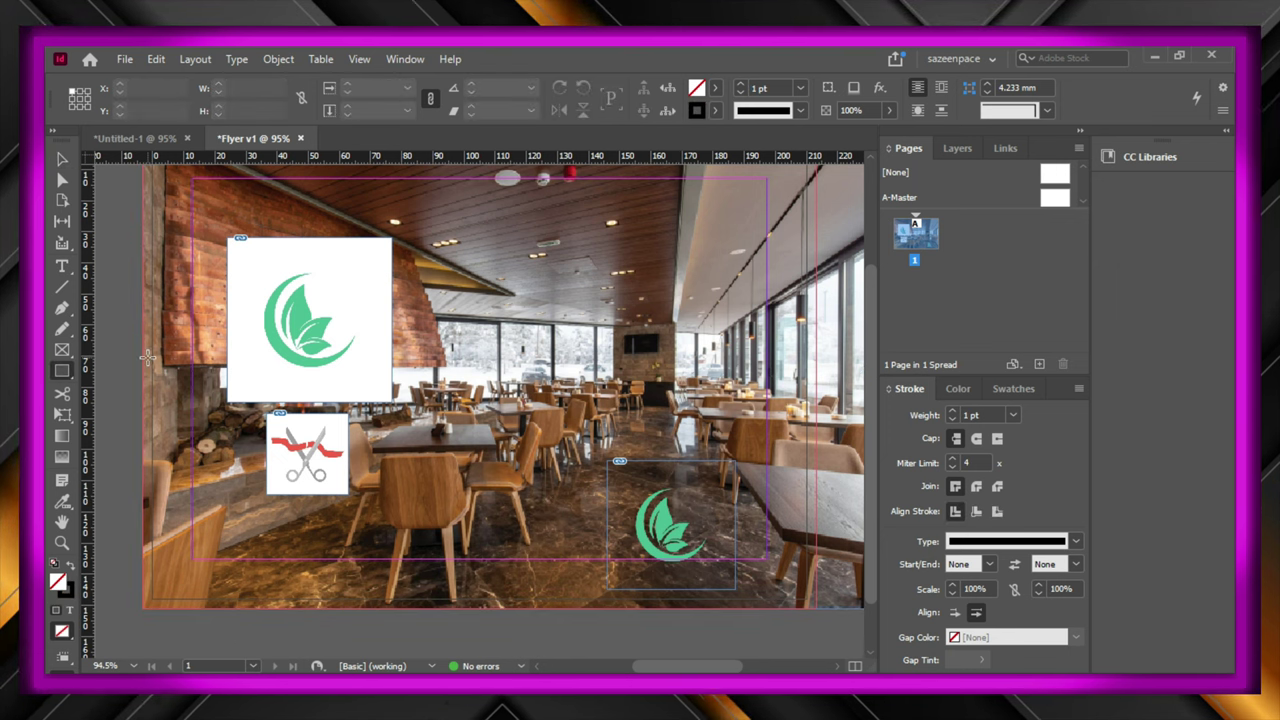
scroll(357, 280, up, 3)
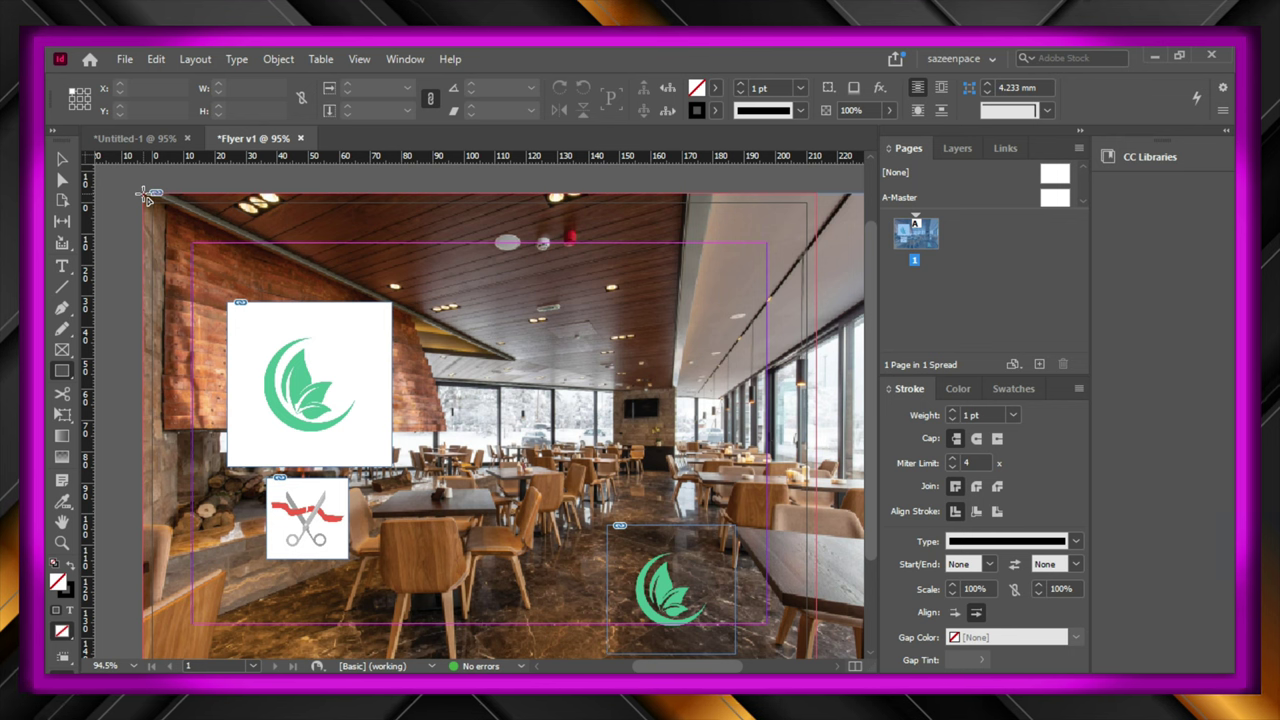
drag(145, 195, 464, 596)
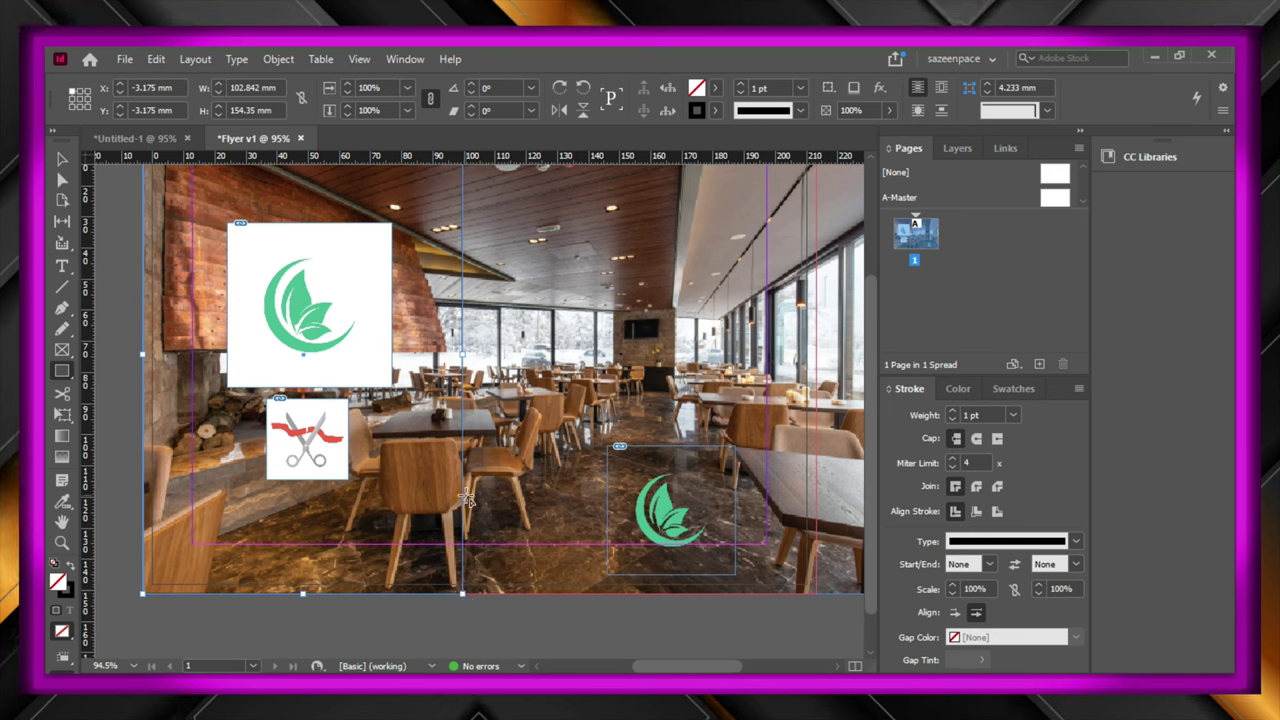
- Fill the left-half rectangle with solid white (ffffff)
double_click(59, 586)
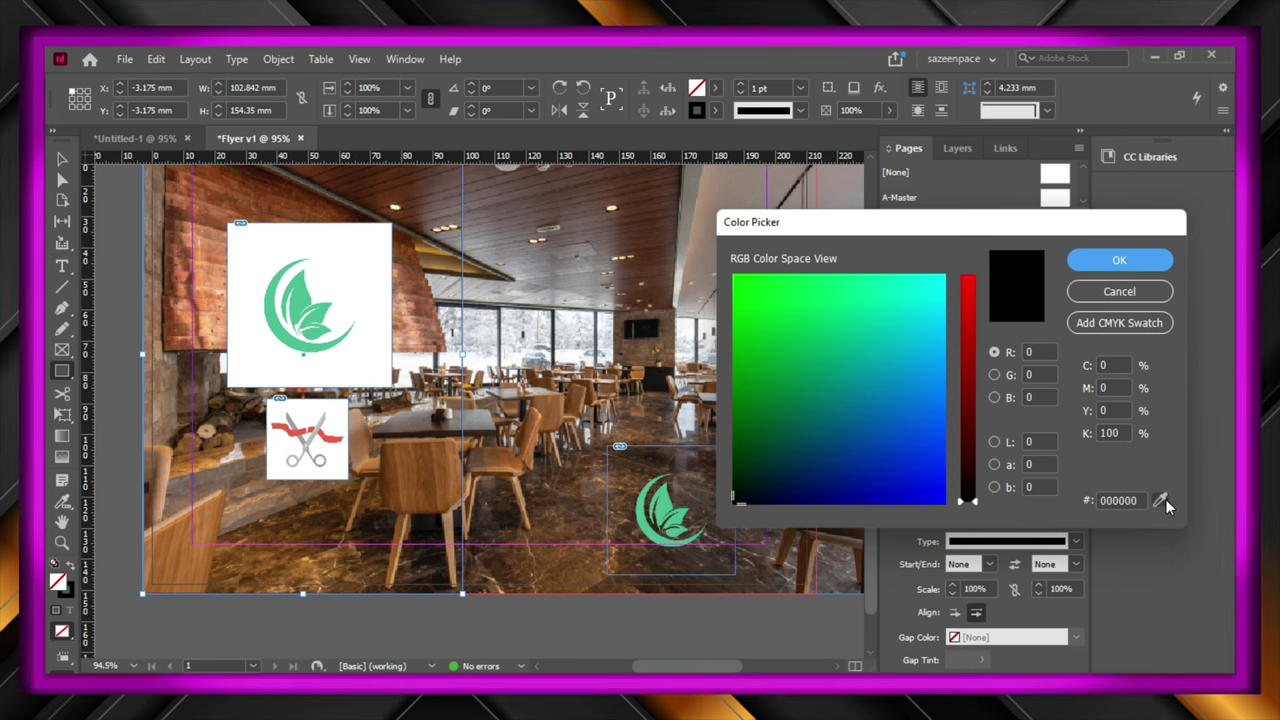
drag(1159, 500, 358, 281)
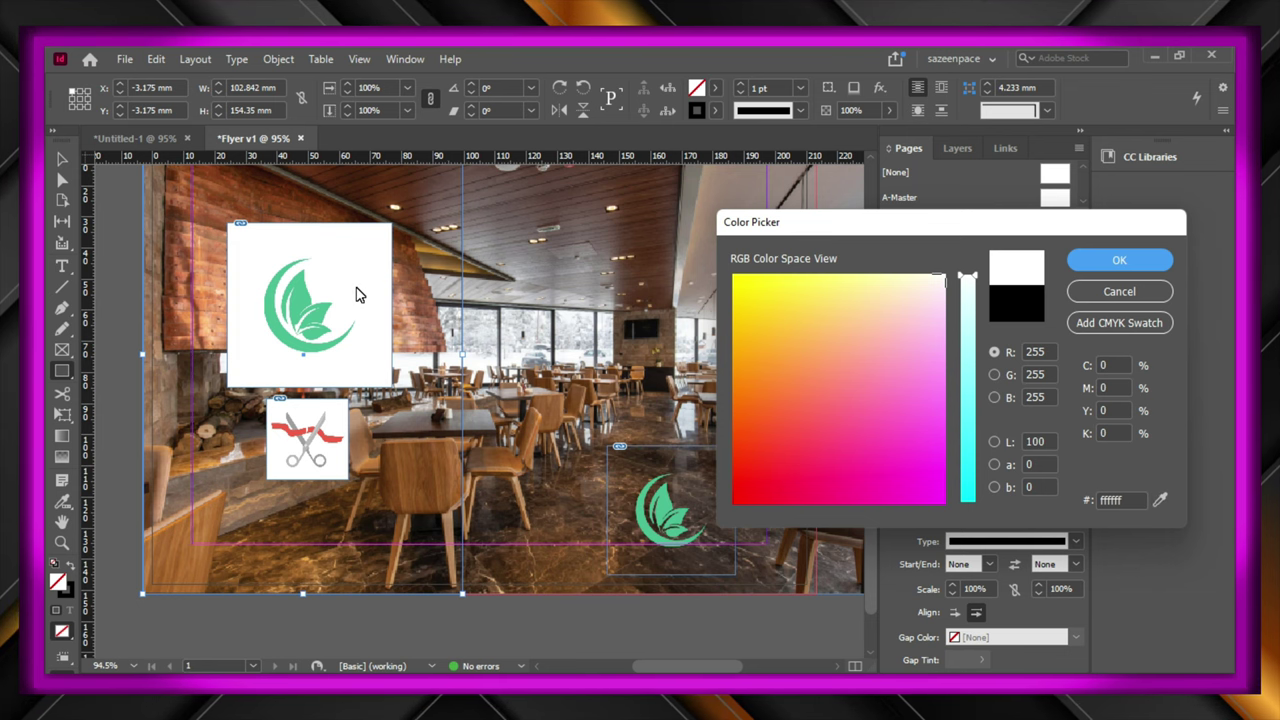
click(1146, 263)
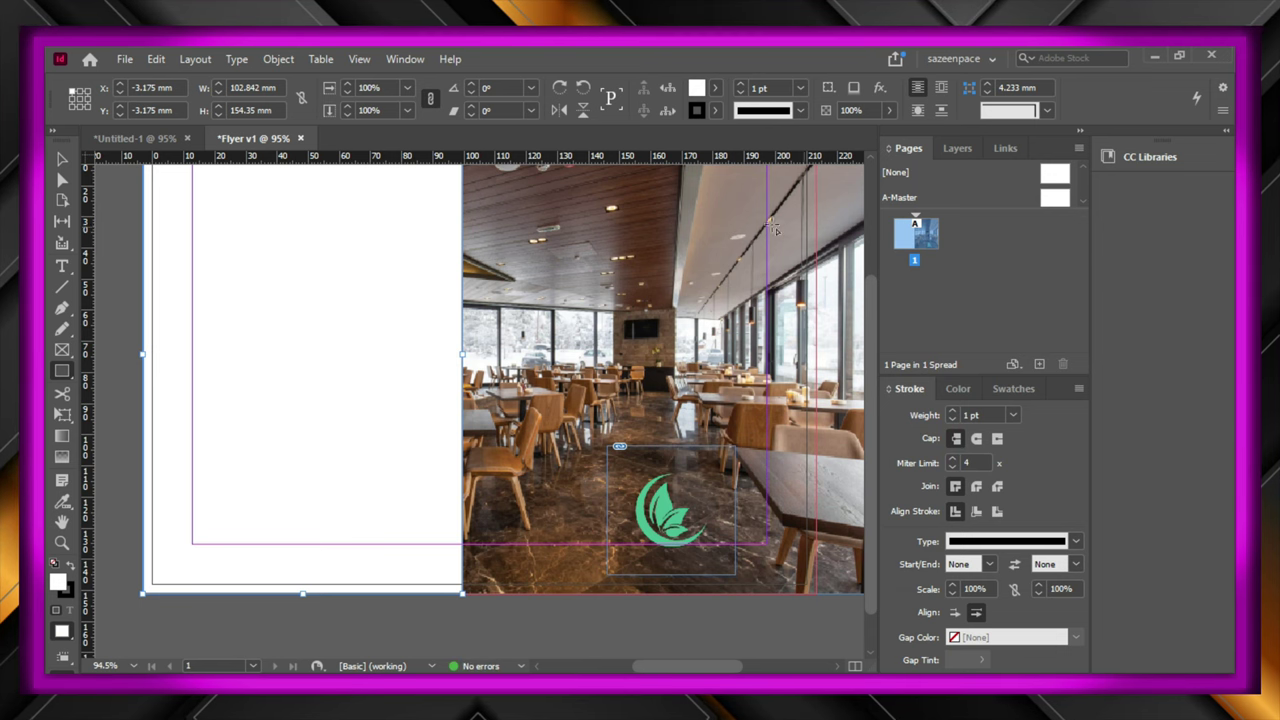
scroll(762, 228, up, 3)
scroll(762, 228, down, 2)
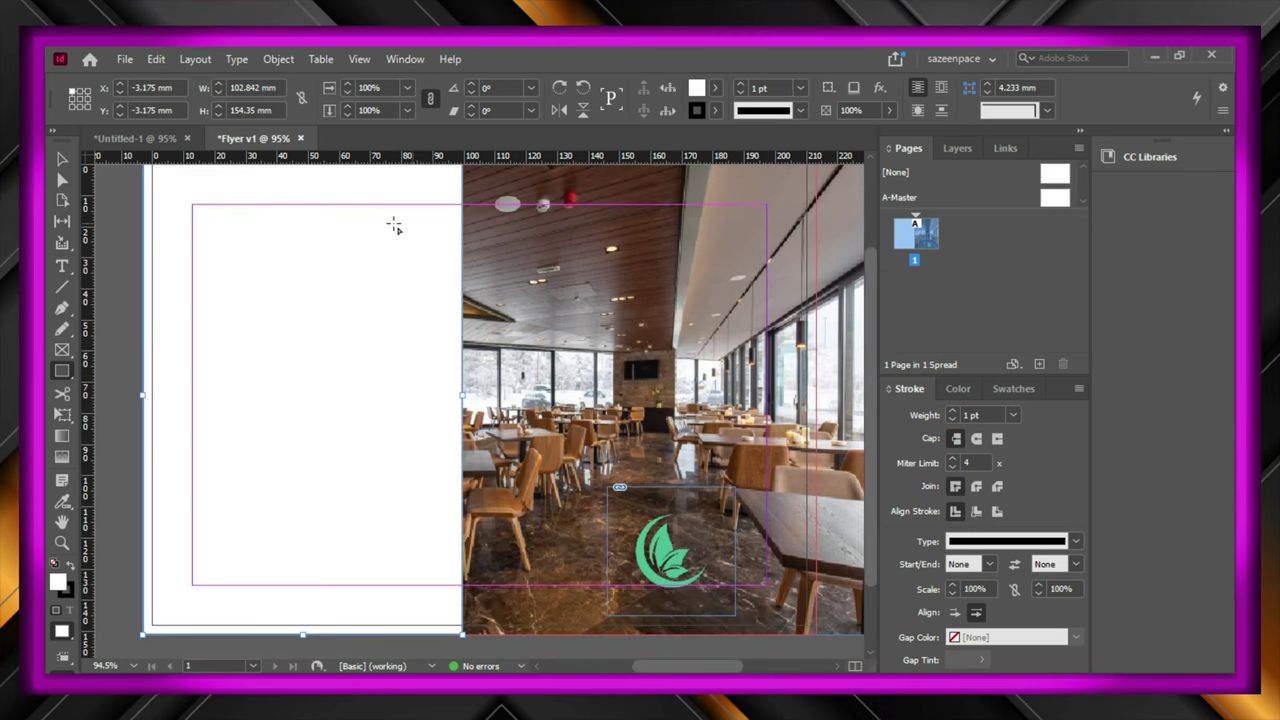
- Restack the white panel using Send to Back and two Send Backward moves until the logo and scissors image show
click(60, 162)
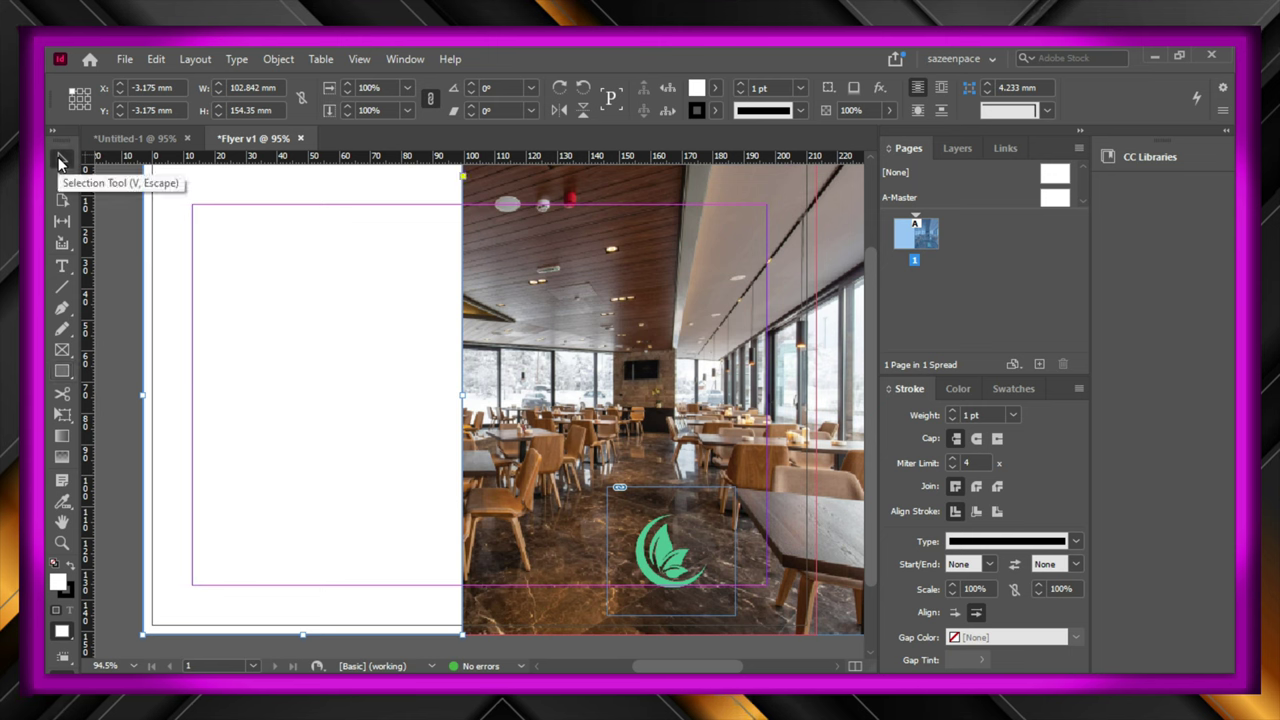
right_click(396, 255)
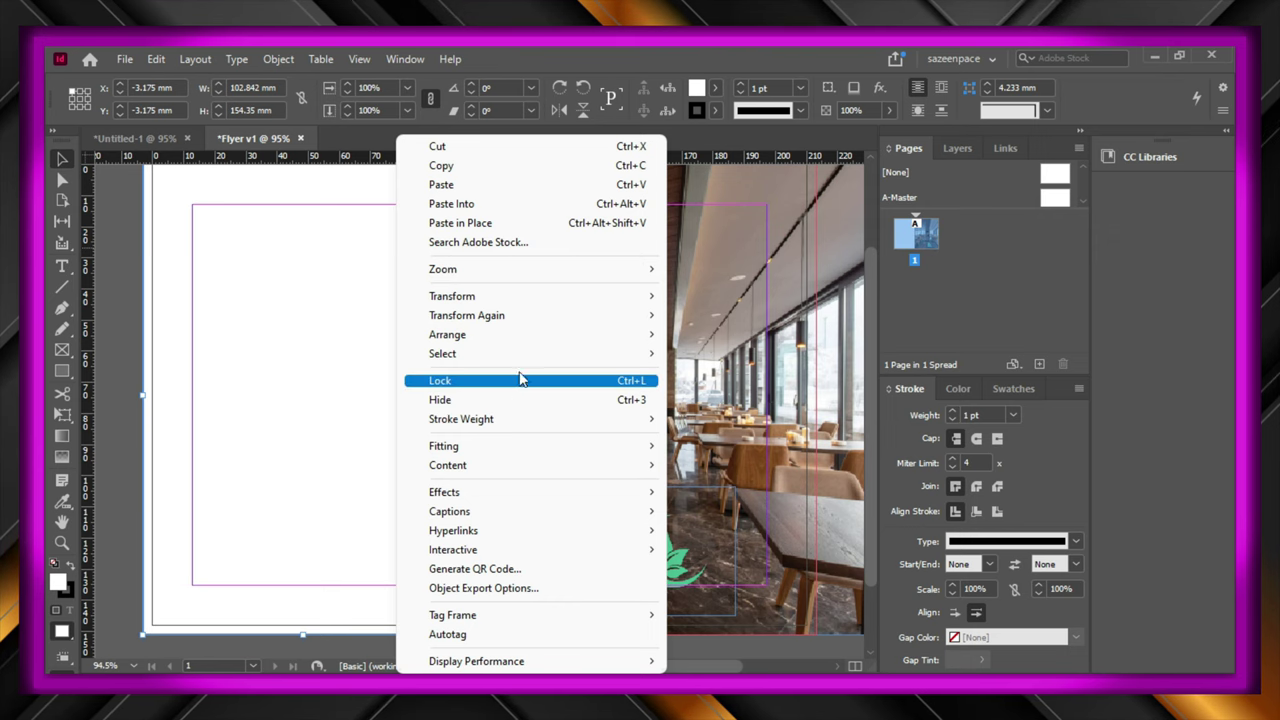
mouse_move(587, 343)
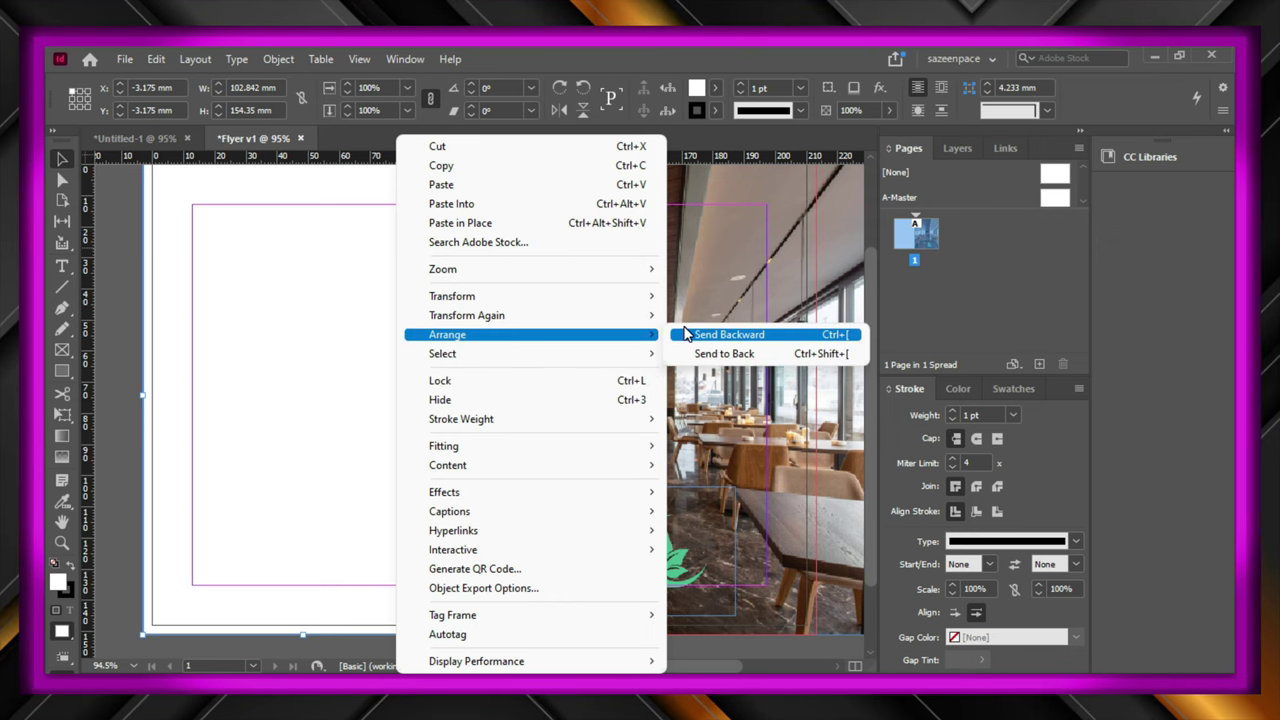
click(731, 355)
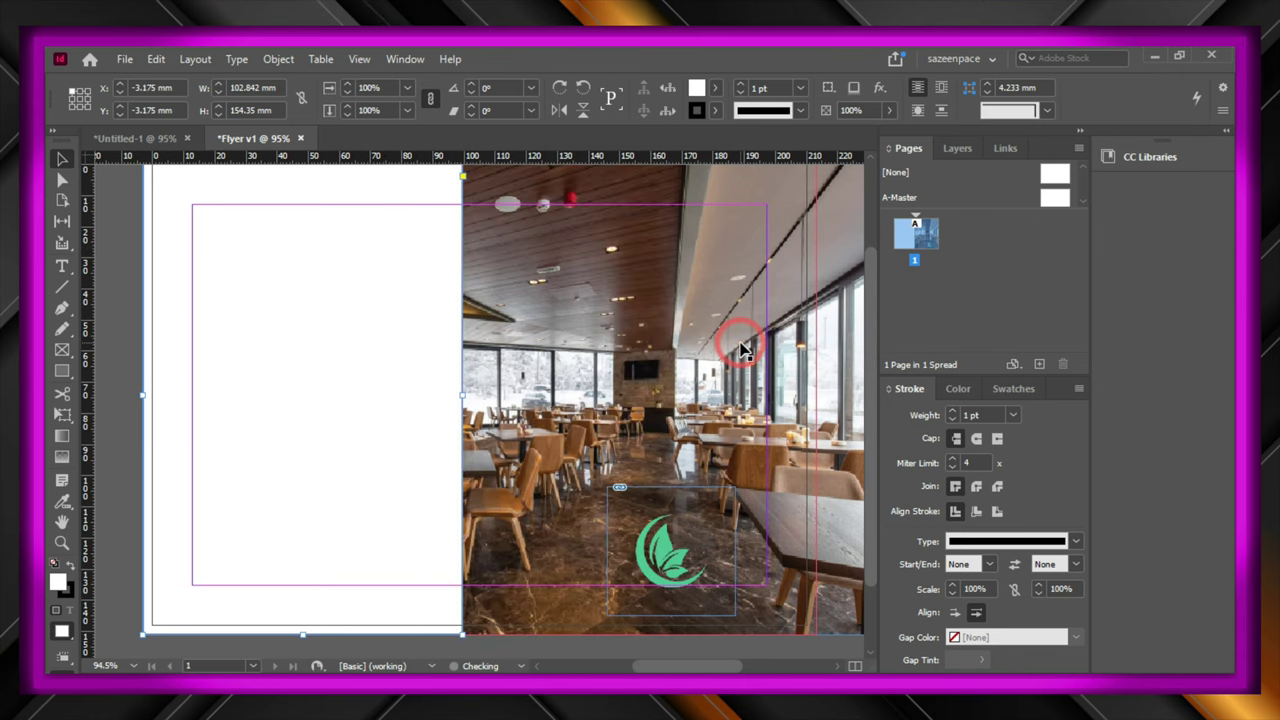
right_click(395, 272)
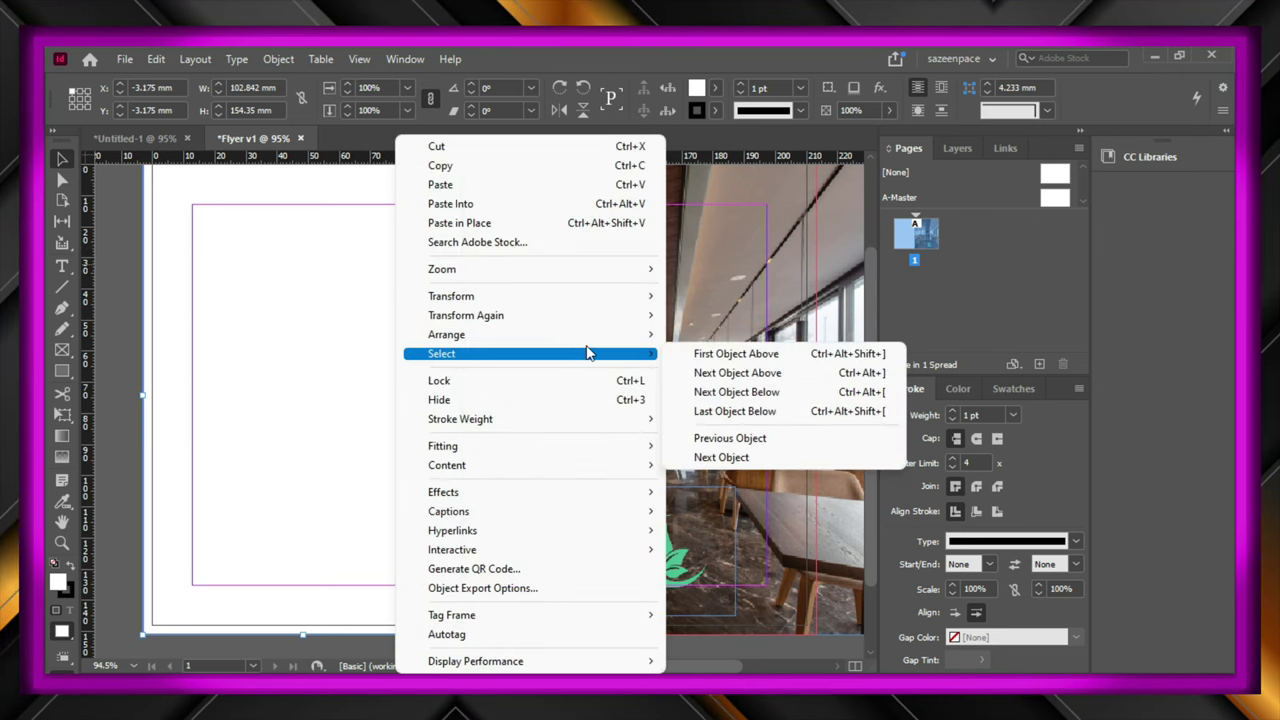
mouse_move(626, 335)
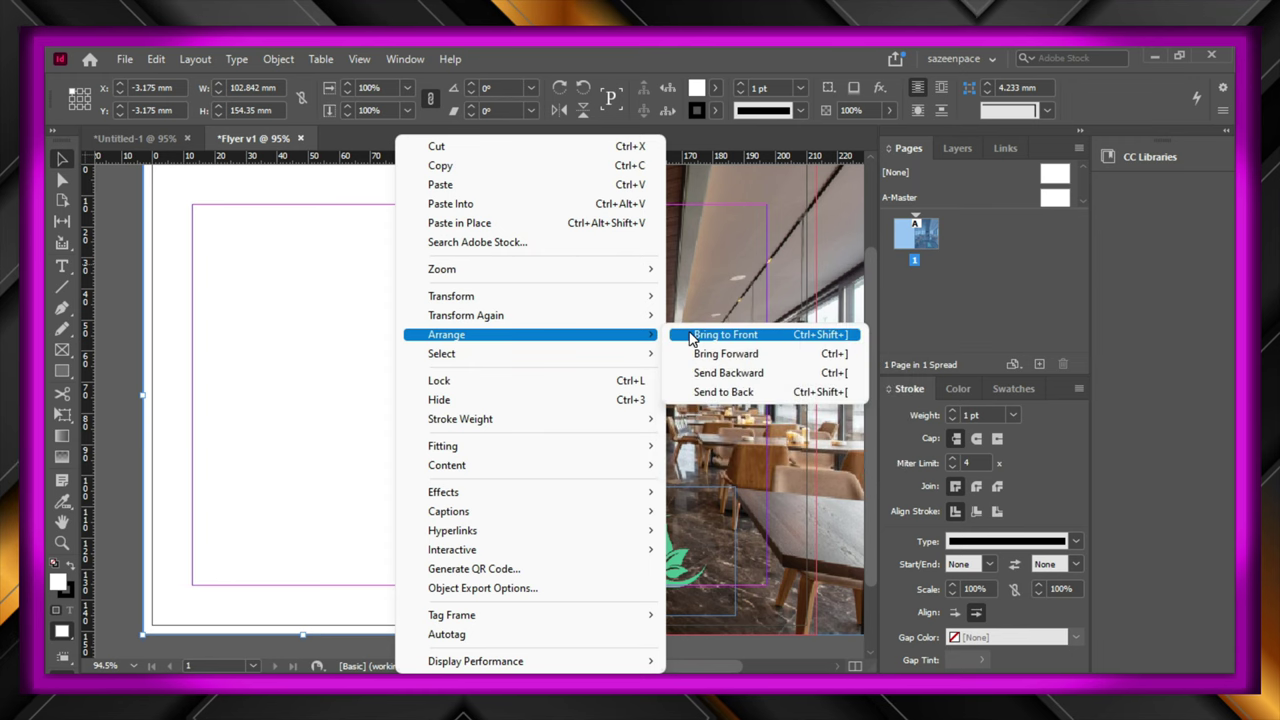
click(708, 391)
right_click(377, 324)
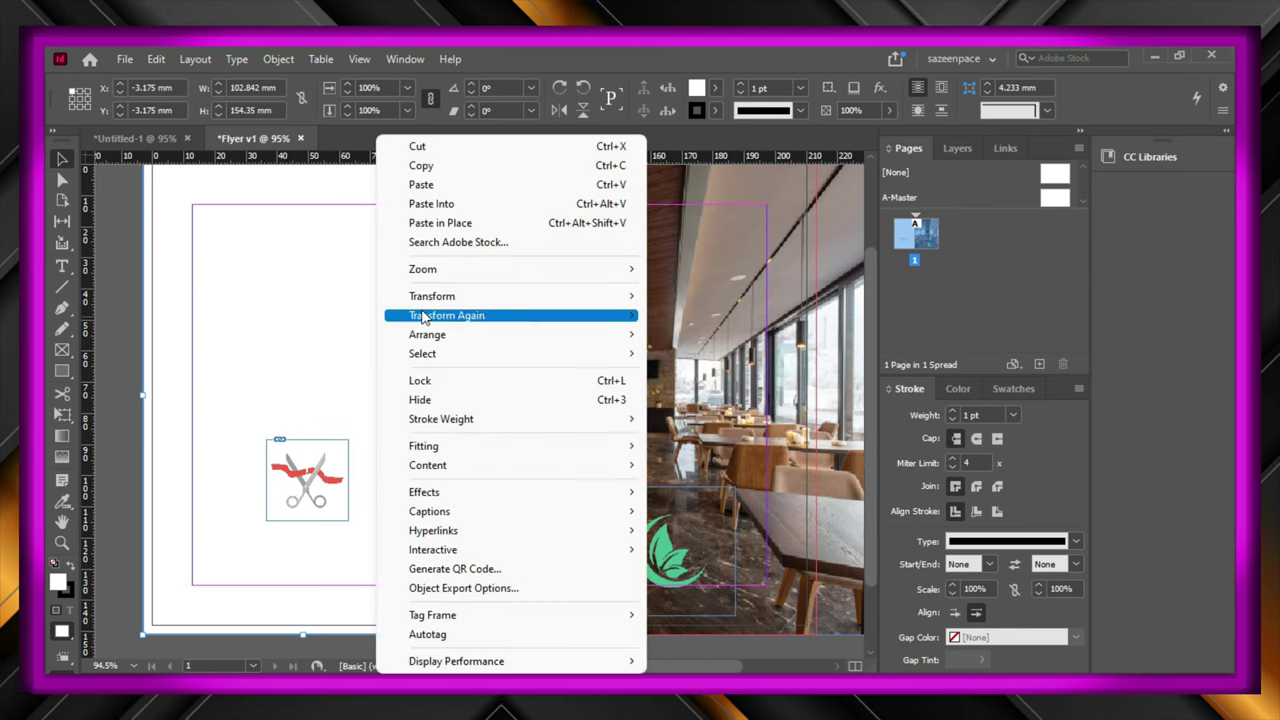
mouse_move(520, 430)
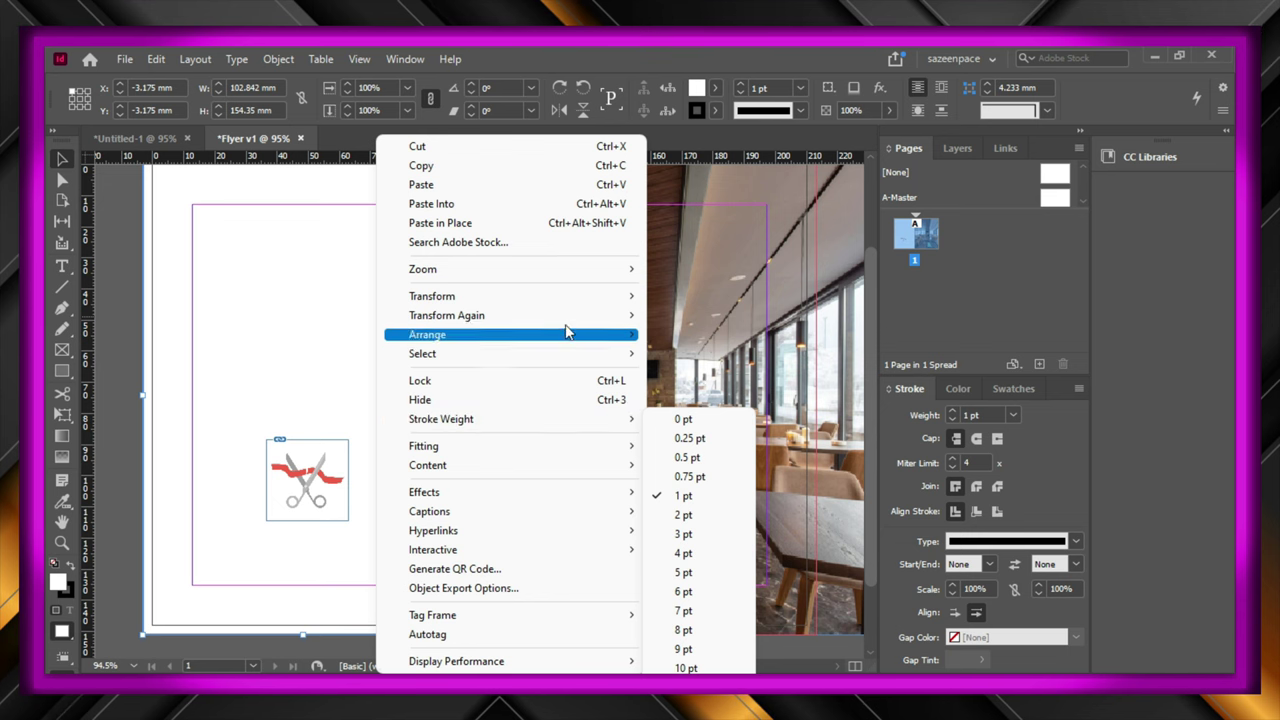
mouse_move(592, 336)
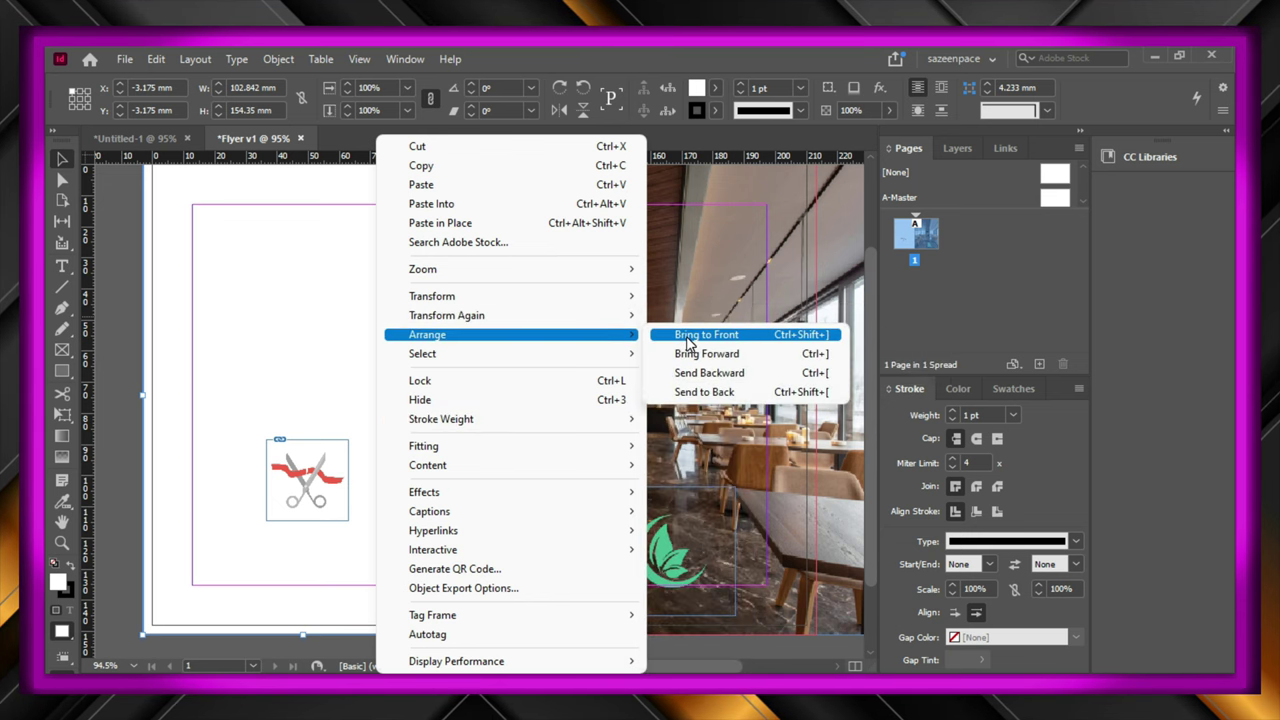
click(690, 372)
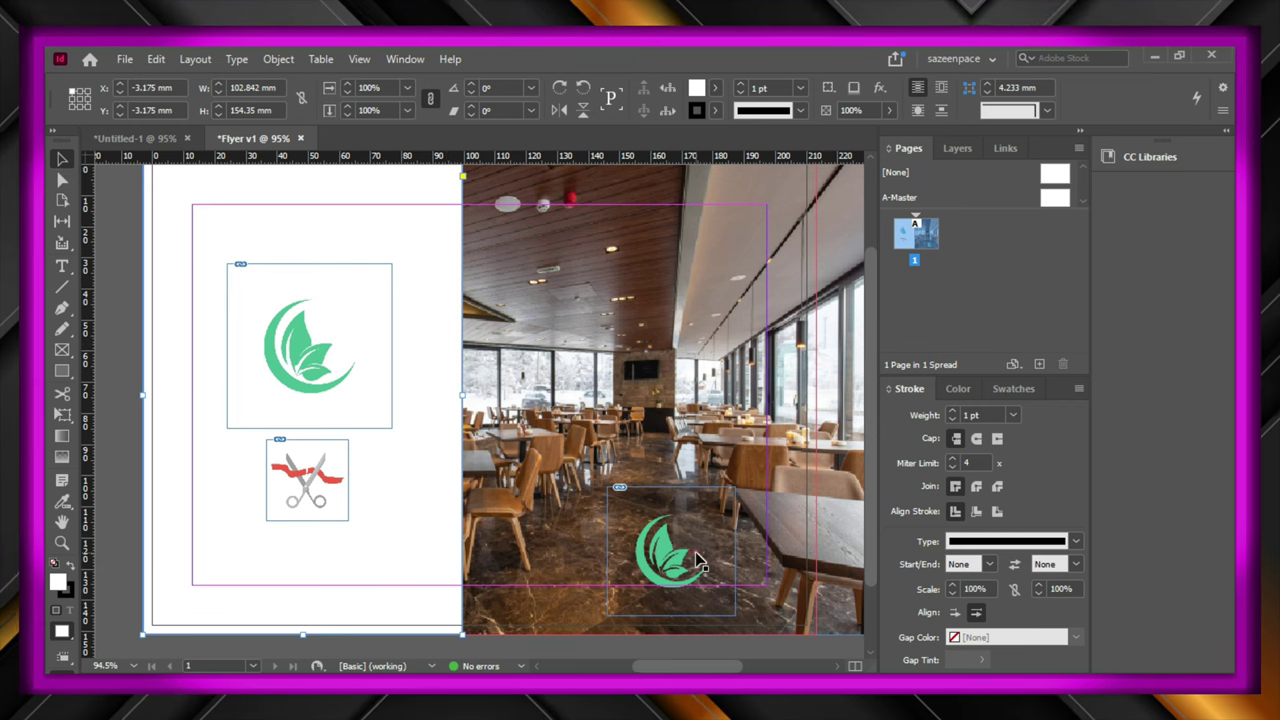
- Shift the photo's leaf logo right to X 163 mm and raise the large leaf logo near the top
drag(697, 560, 752, 549)
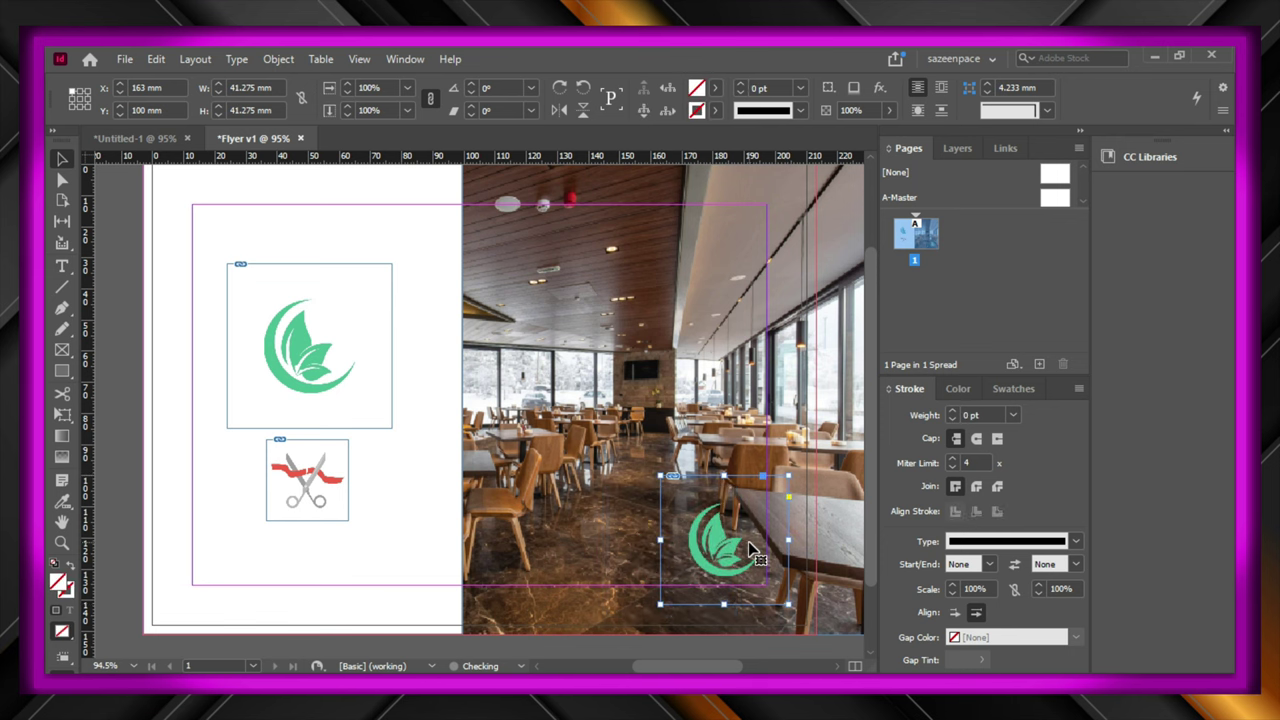
click(306, 352)
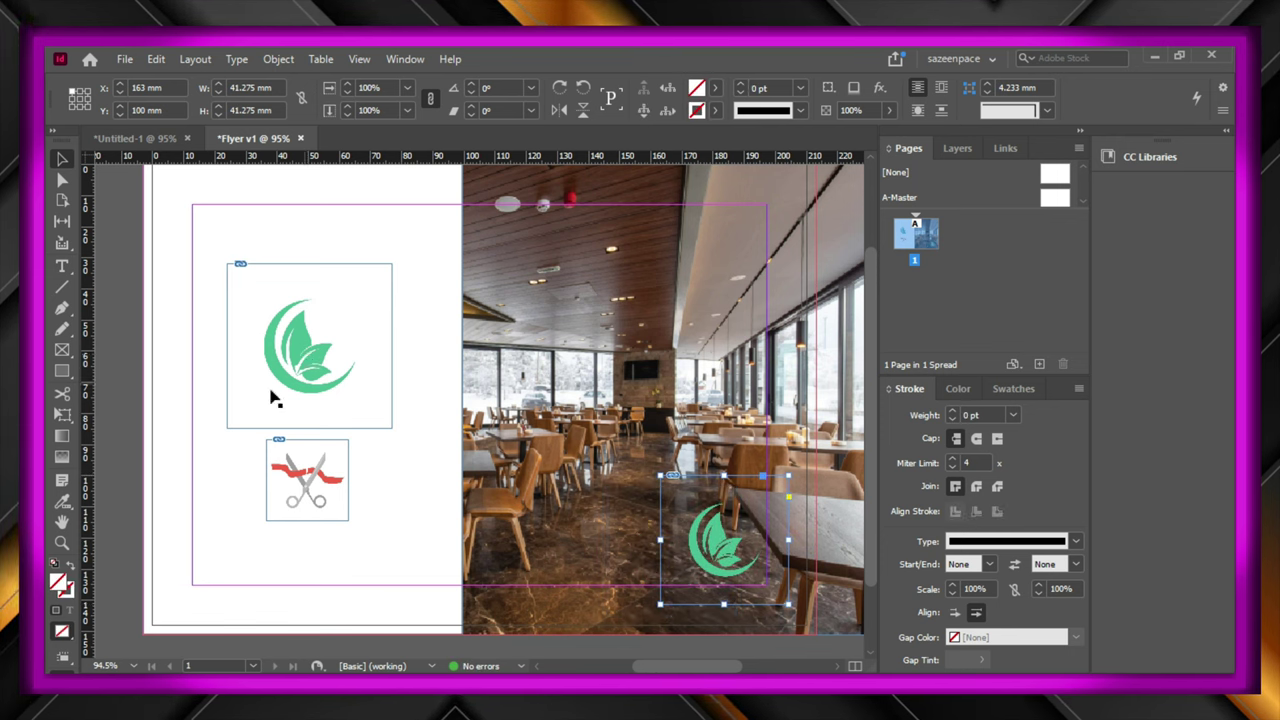
click(260, 350)
drag(318, 400, 310, 350)
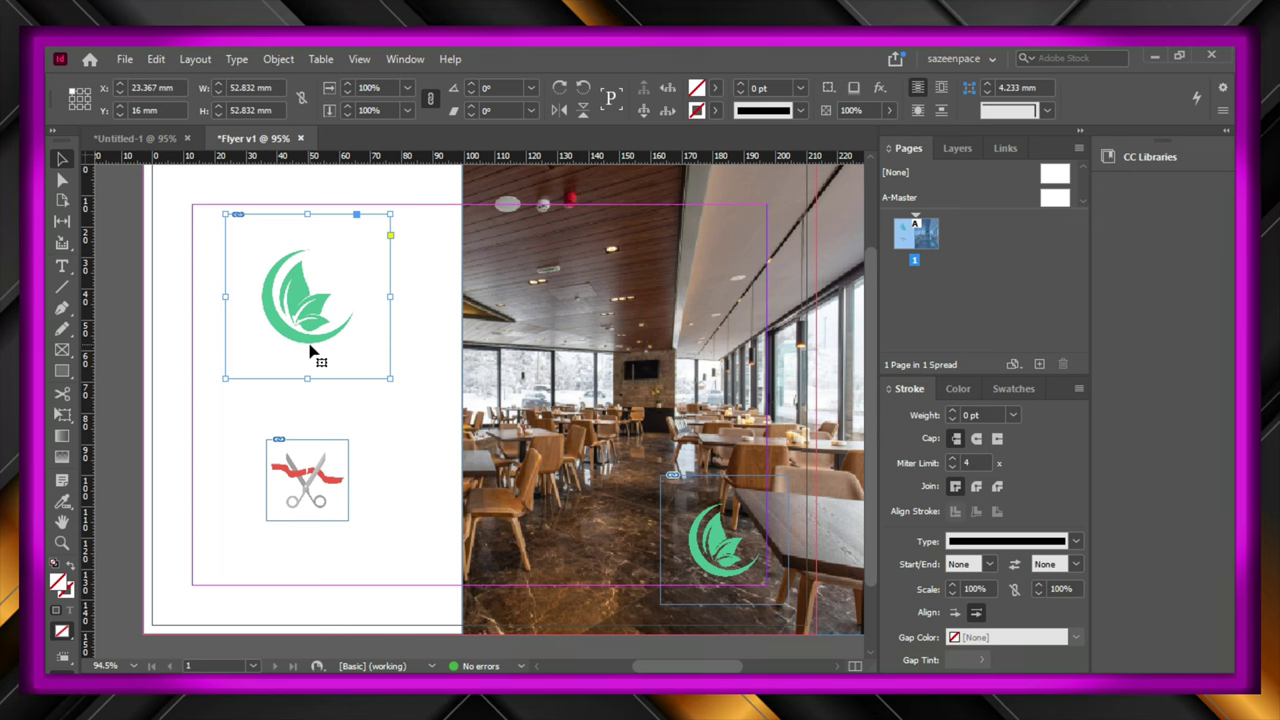
- Lower the scissors image to Y 93 mm and deselect it
drag(305, 503, 310, 520)
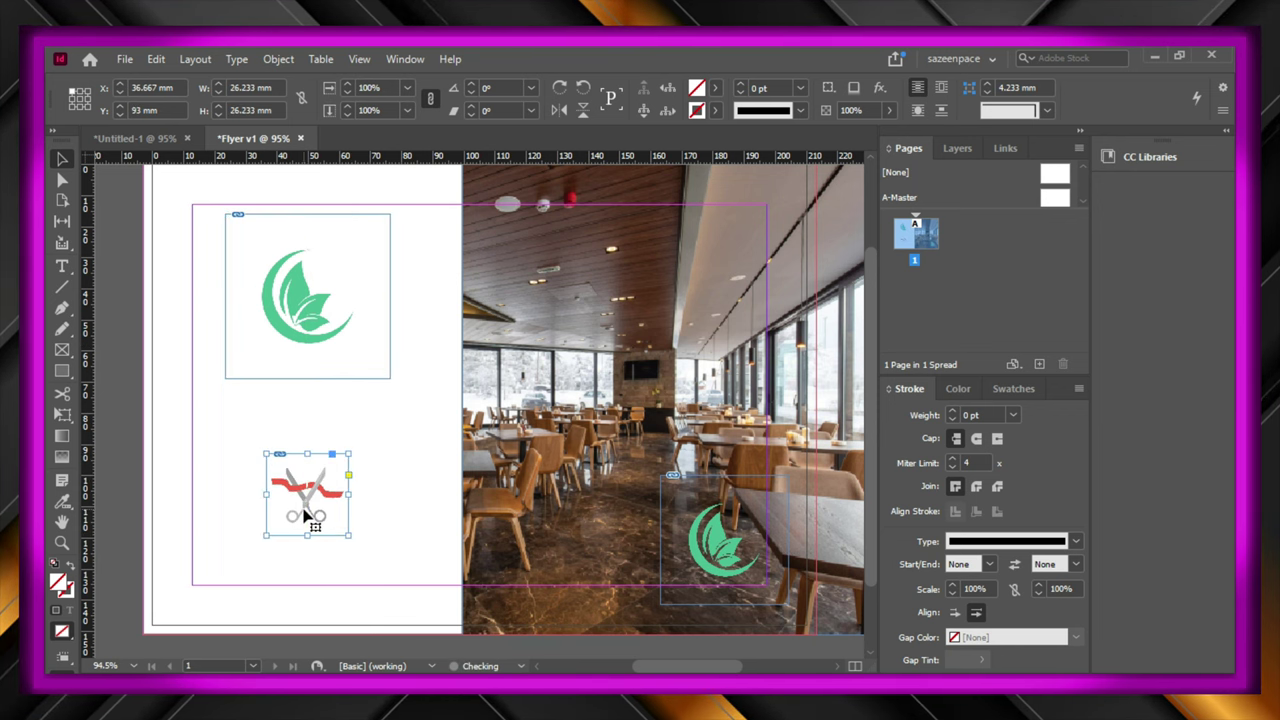
click(119, 425)
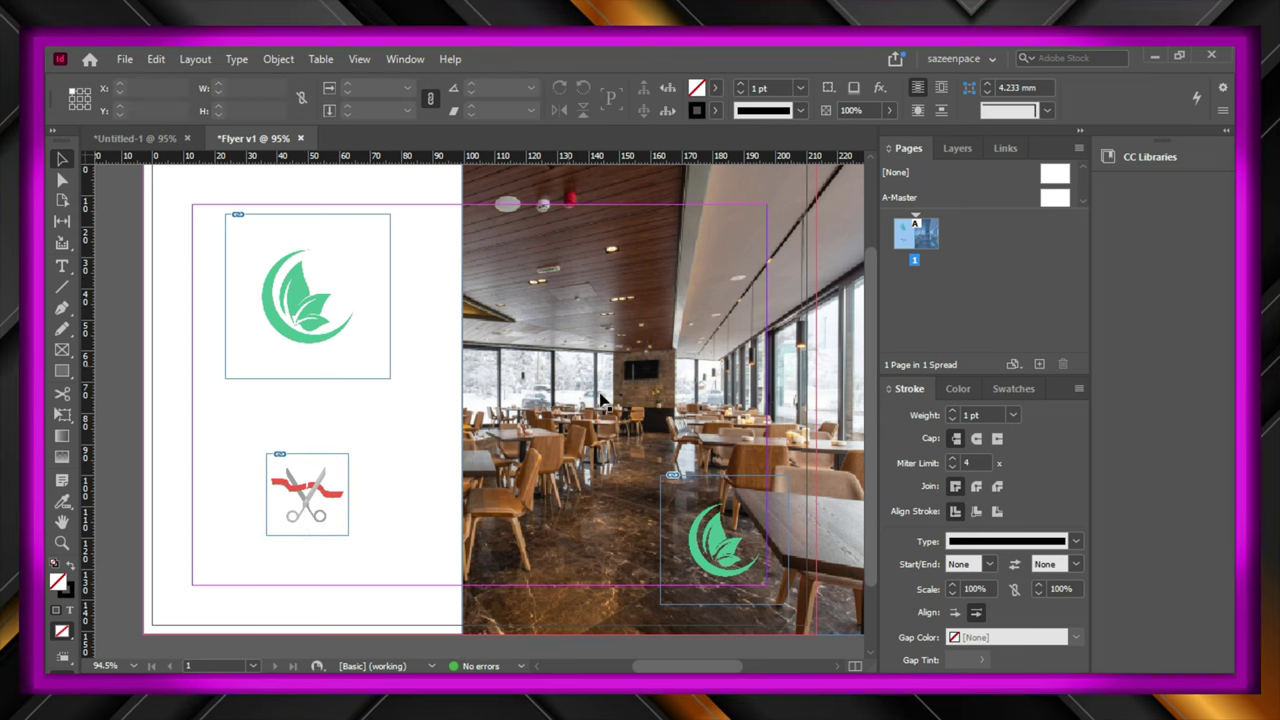
scroll(601, 399, up, 3)
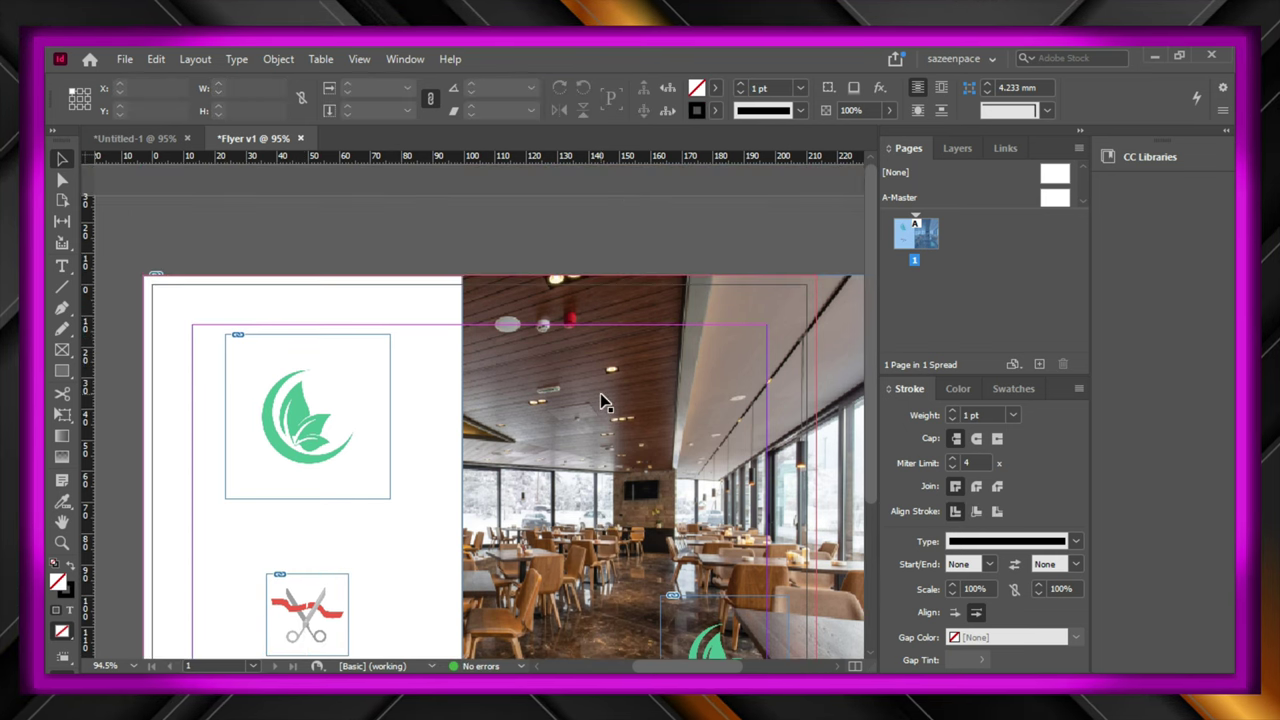
scroll(601, 399, down, 5)
scroll(600, 393, up, 4)
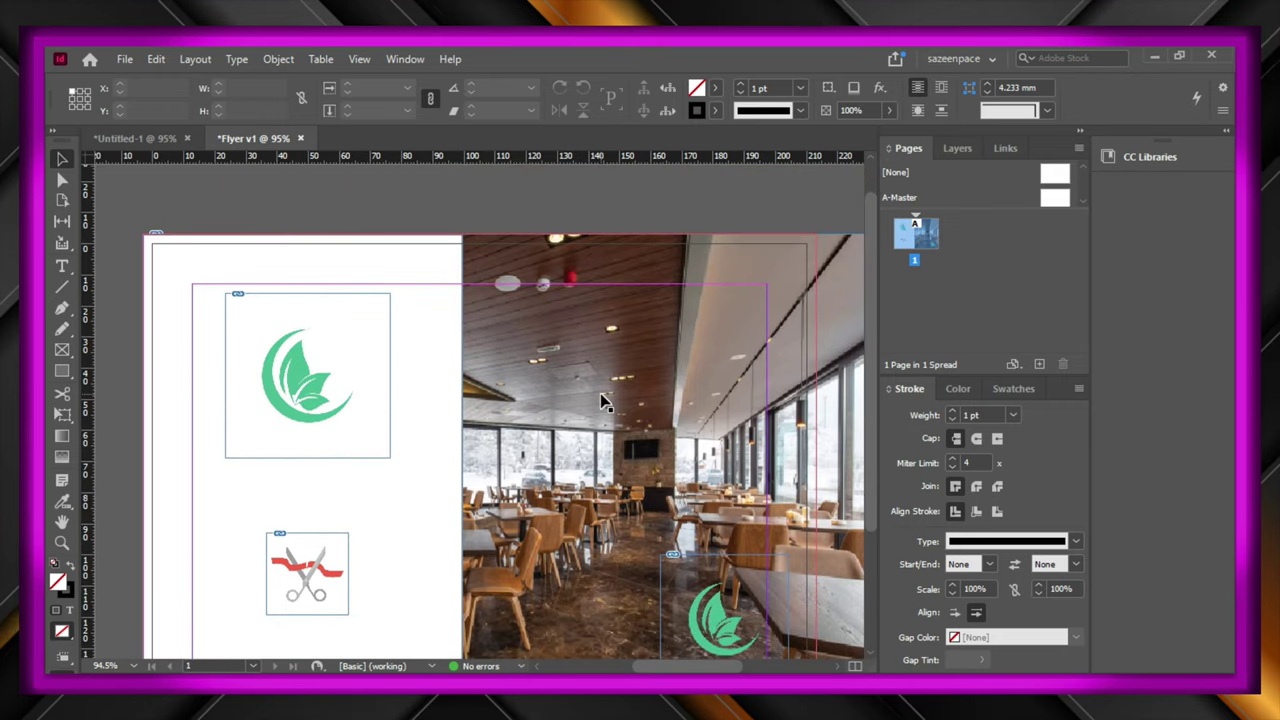
scroll(600, 393, down, 2)
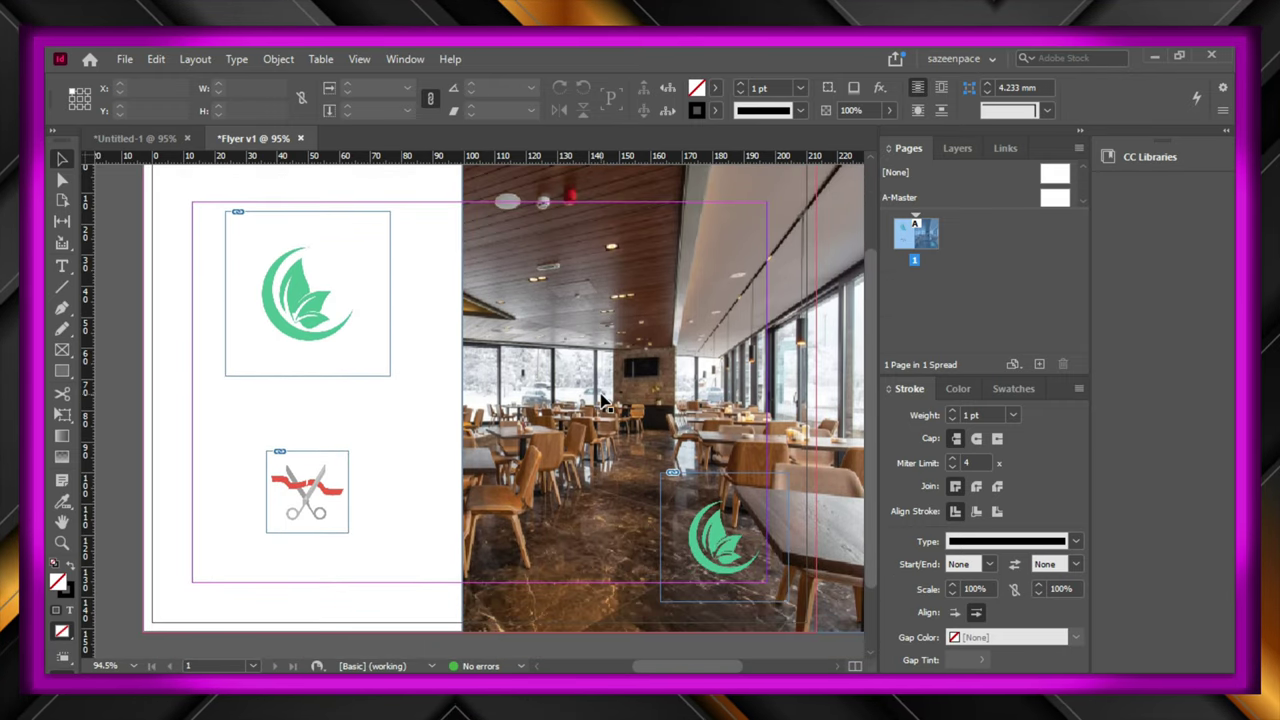
key(w)
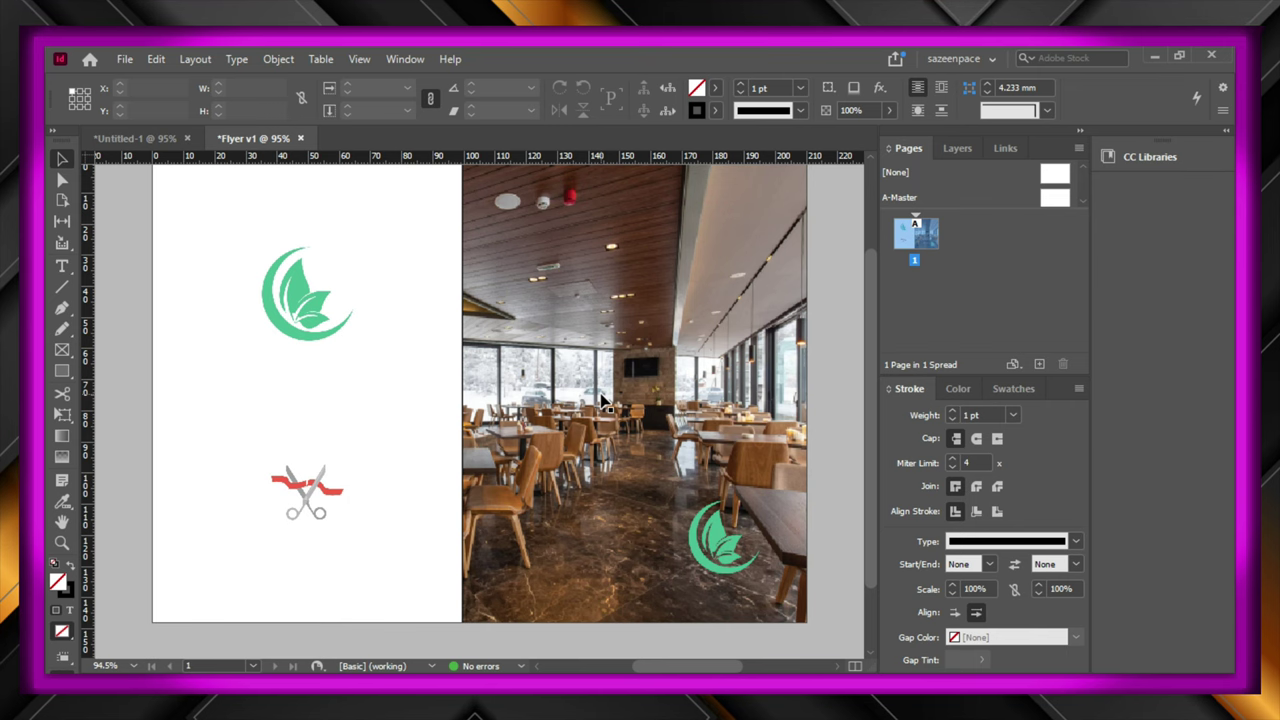
scroll(601, 399, up, 2)
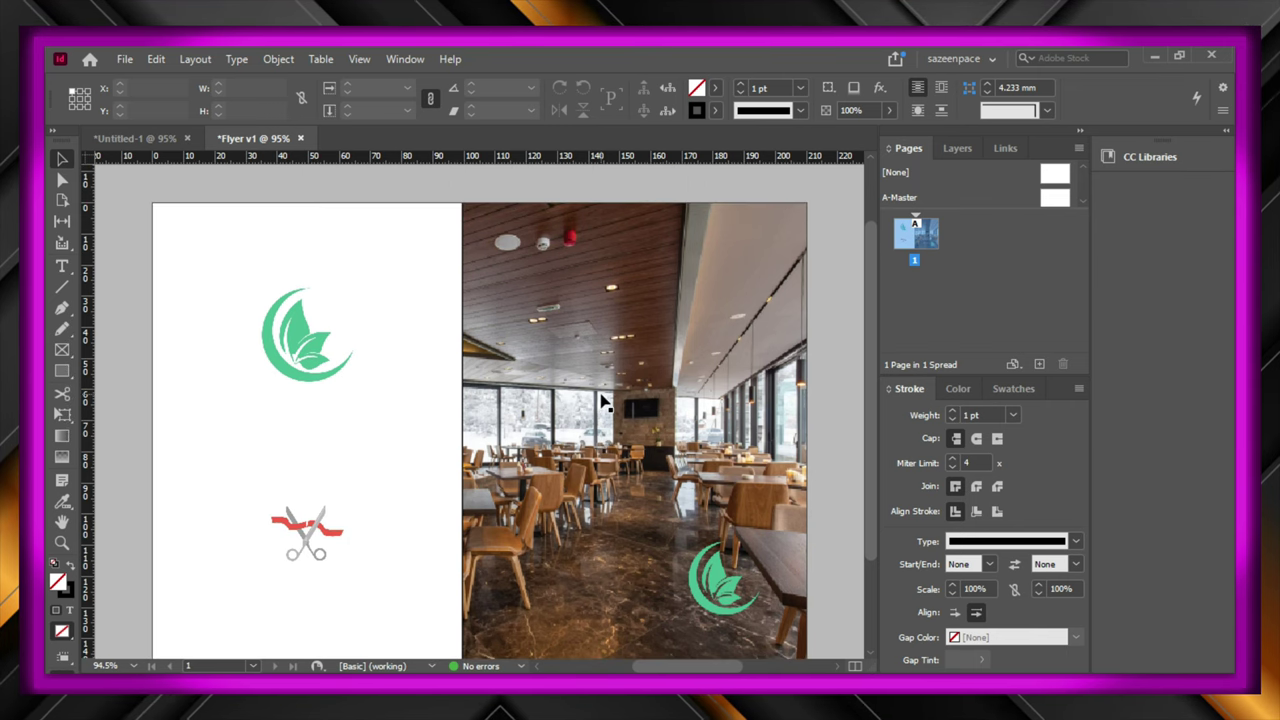
scroll(601, 399, down, 2)
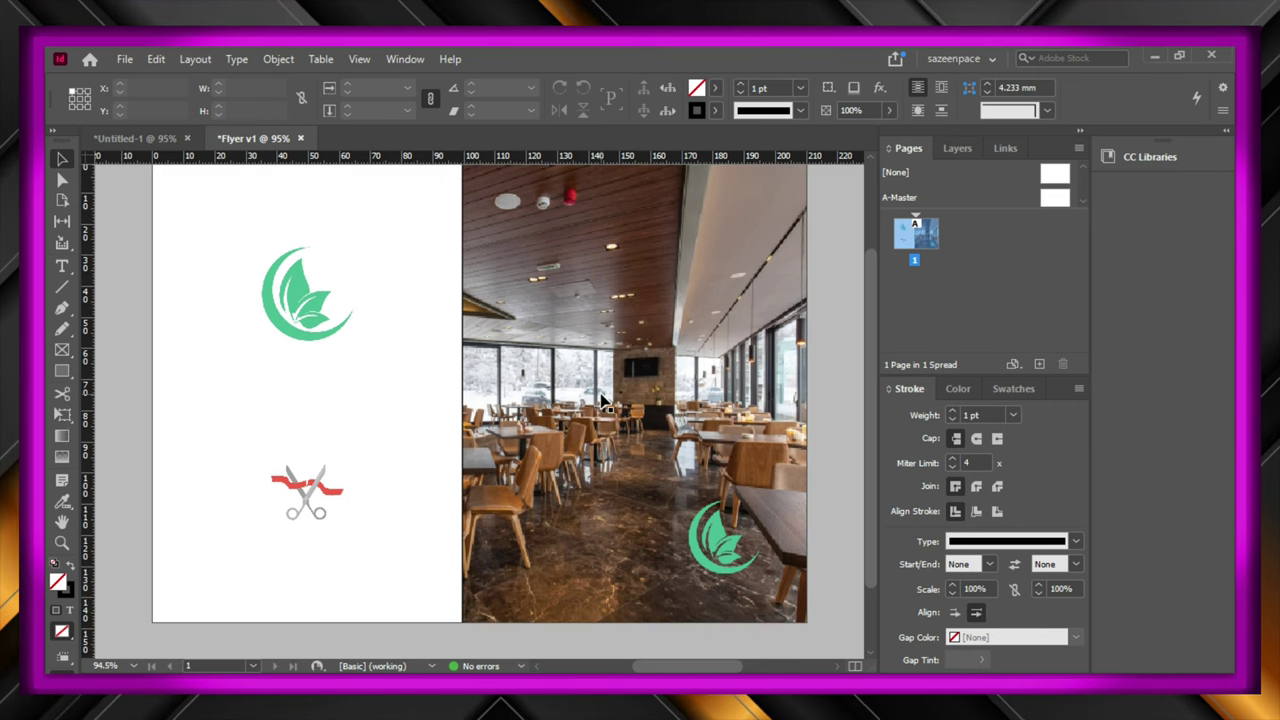
scroll(601, 399, up, 2)
key(w)
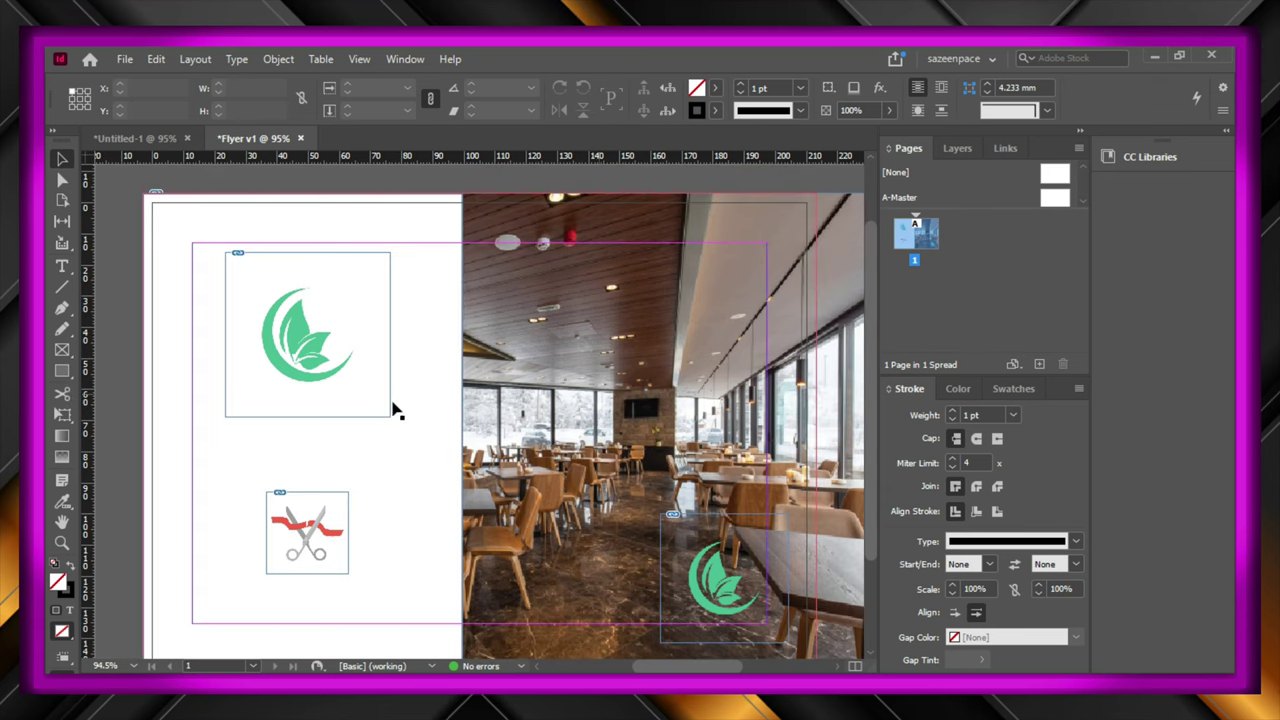
click(437, 421)
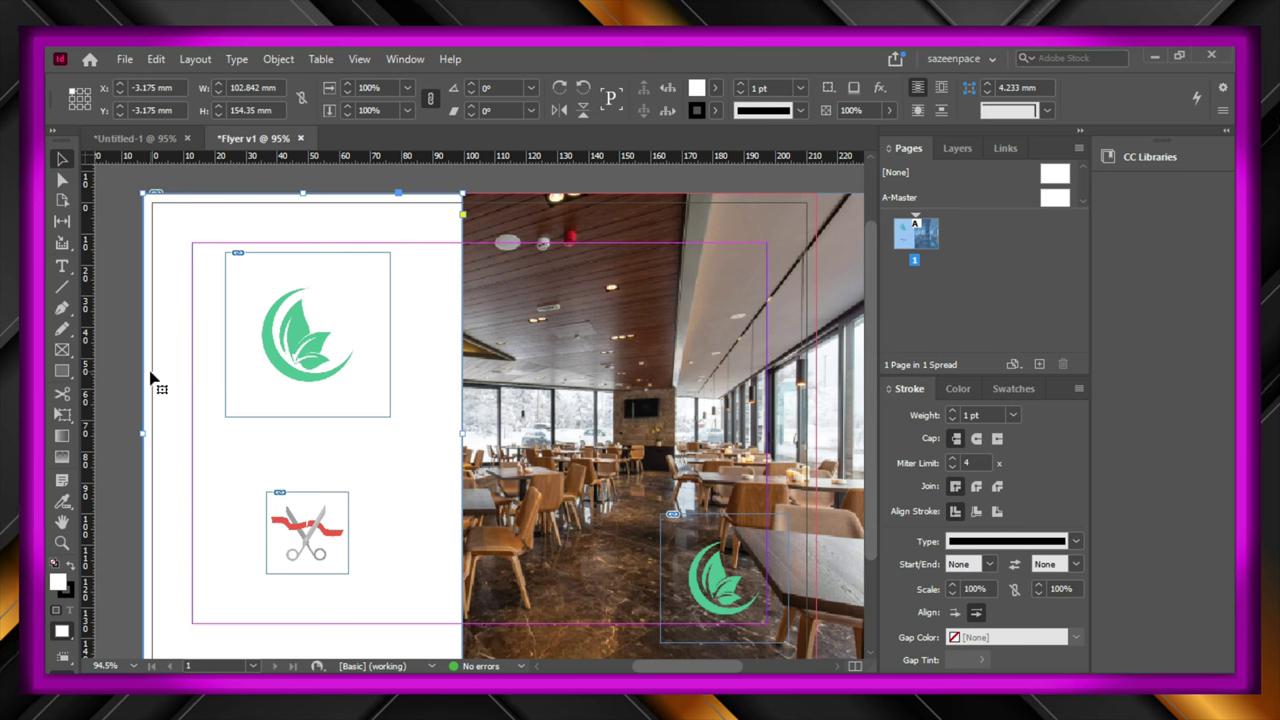
- Set the white panel's stroke swatch to [None]
click(698, 111)
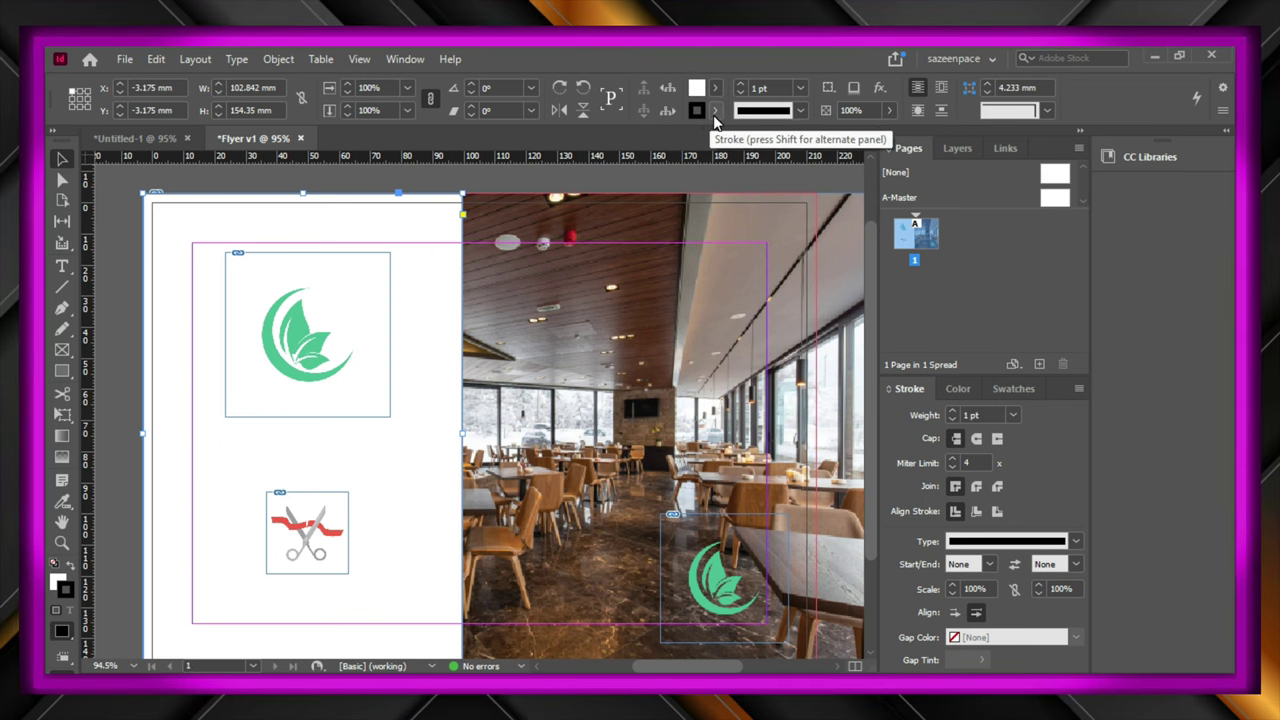
click(714, 113)
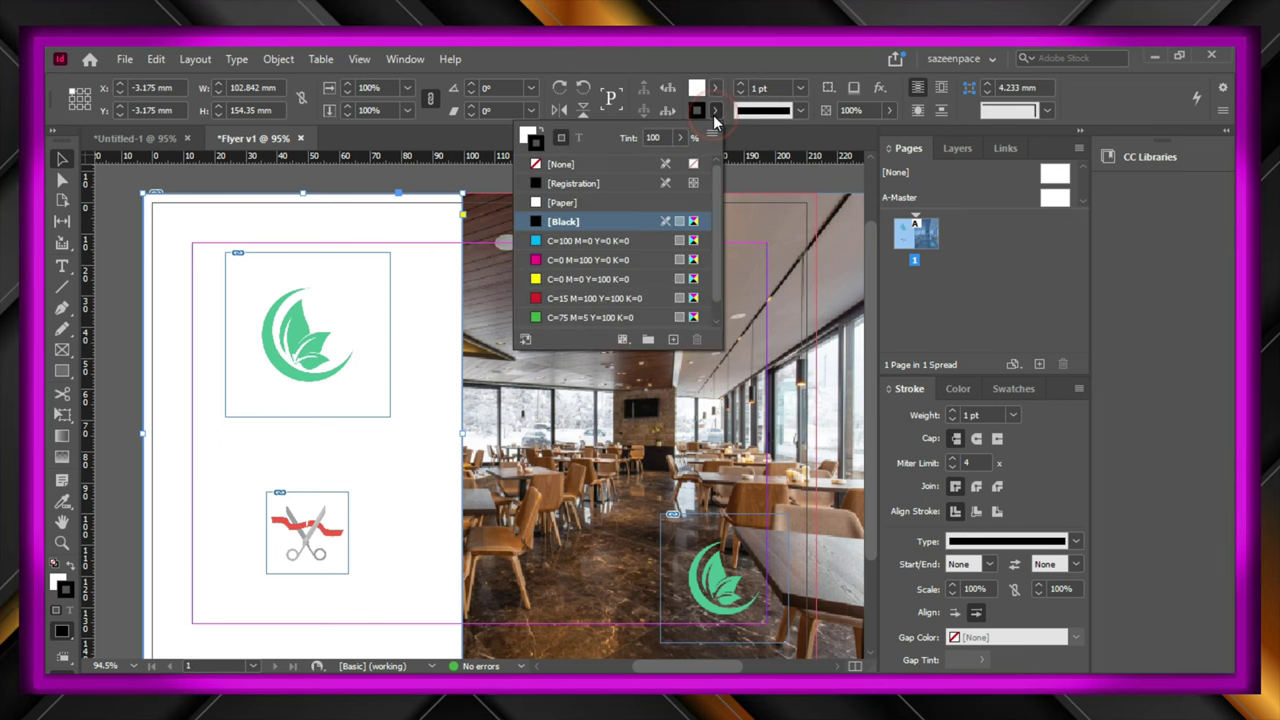
click(571, 167)
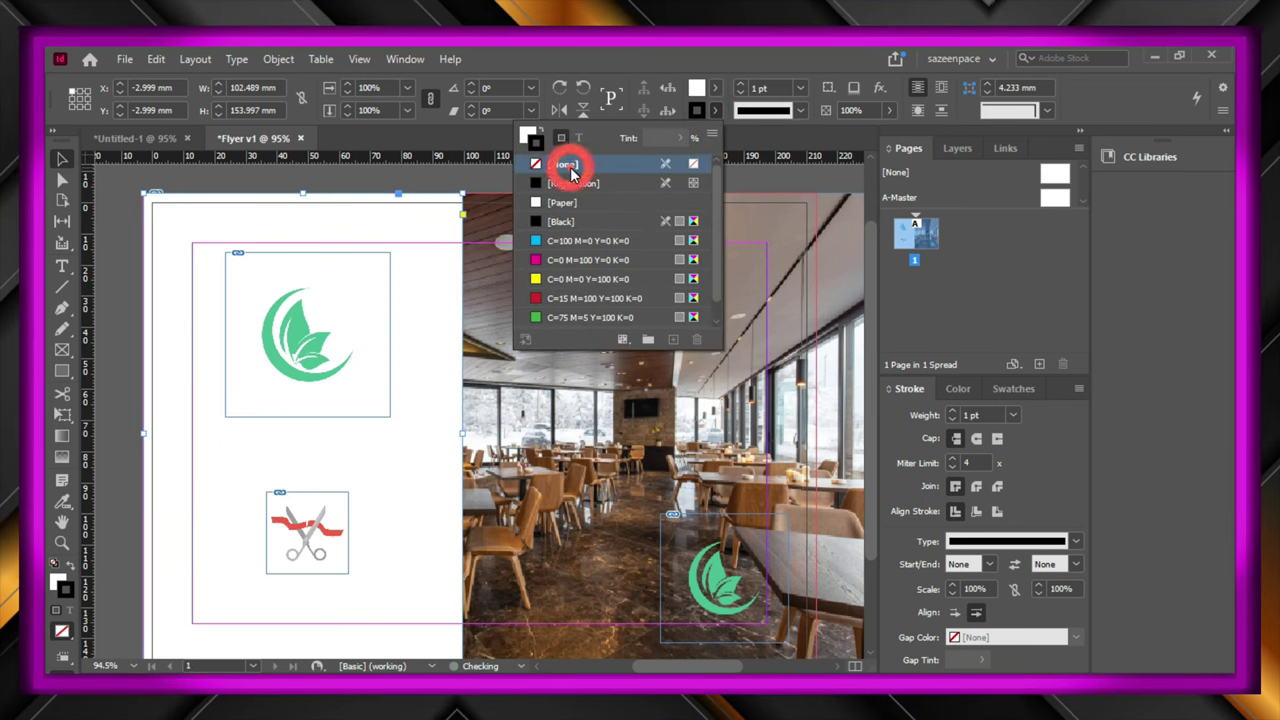
click(753, 142)
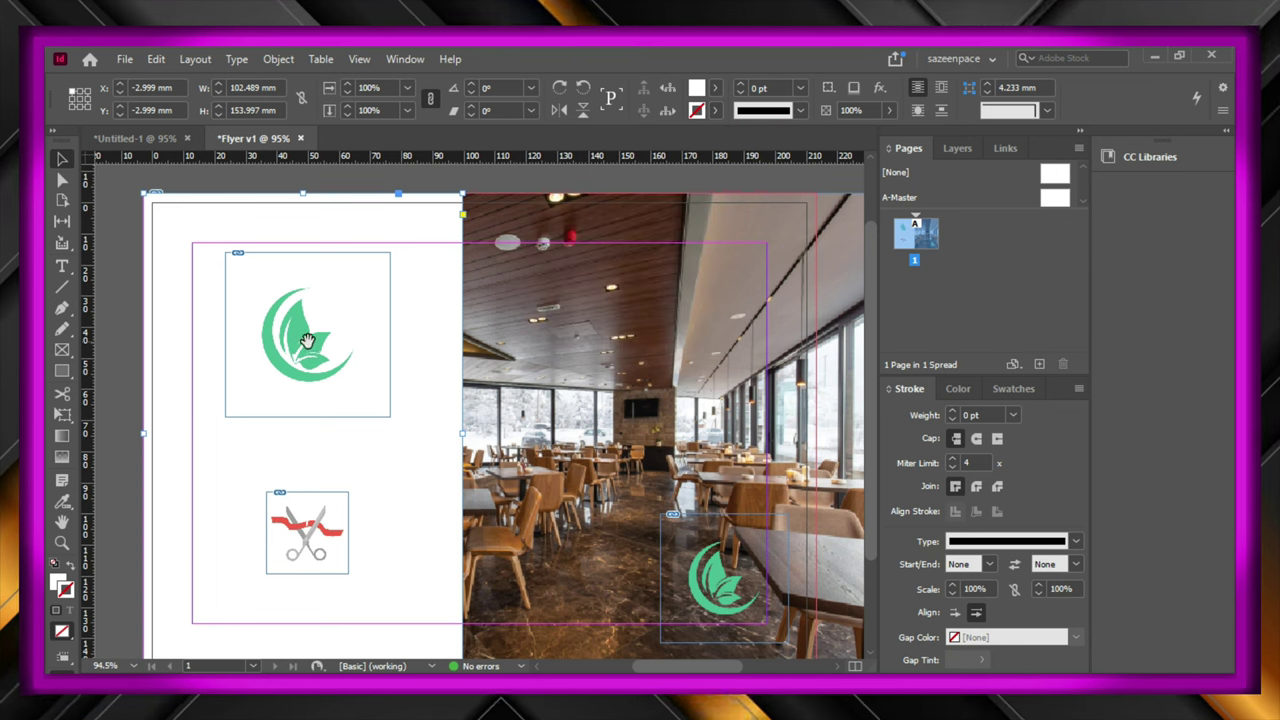
- Snap the leaf logo to the top margin and scale it proportionally to 63.421 mm square
drag(277, 342, 276, 337)
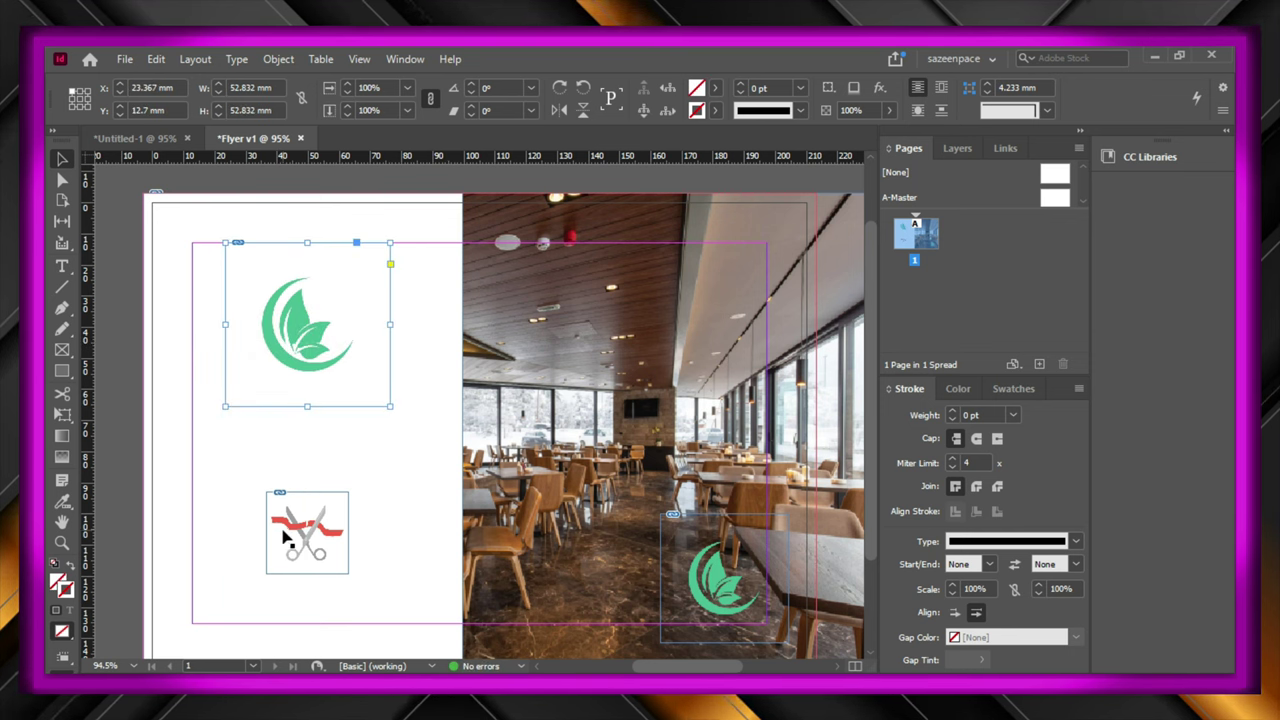
drag(285, 514, 284, 541)
click(391, 405)
drag(391, 405, 418, 433)
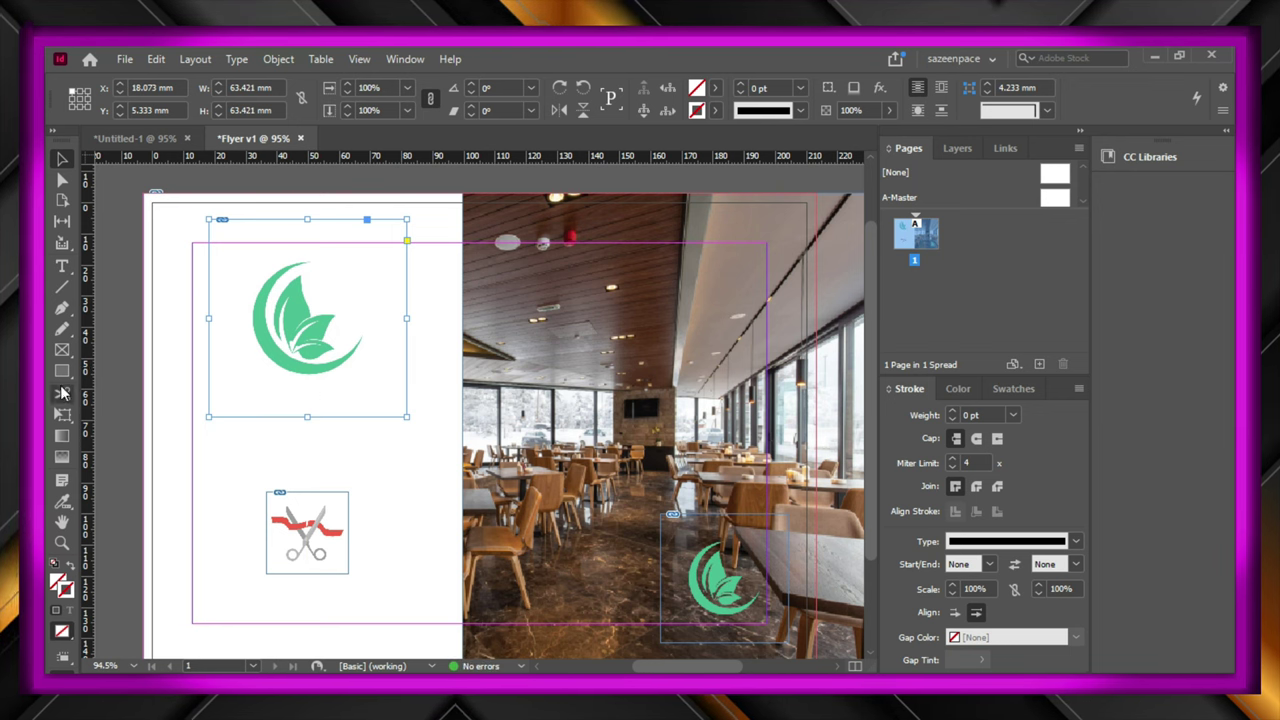
- Draw a text frame on the pasteboard left of the page and type 'Grand Opening of Samson Delights'
click(61, 267)
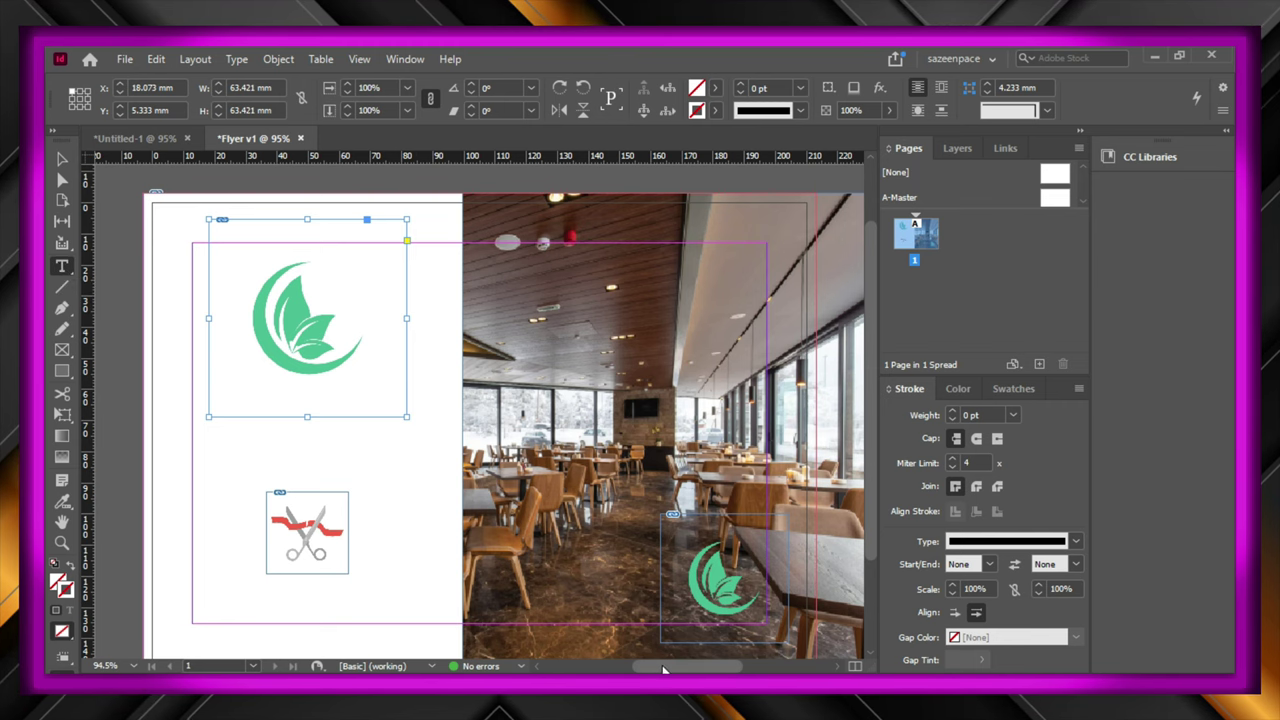
drag(682, 672, 638, 672)
drag(137, 398, 345, 515)
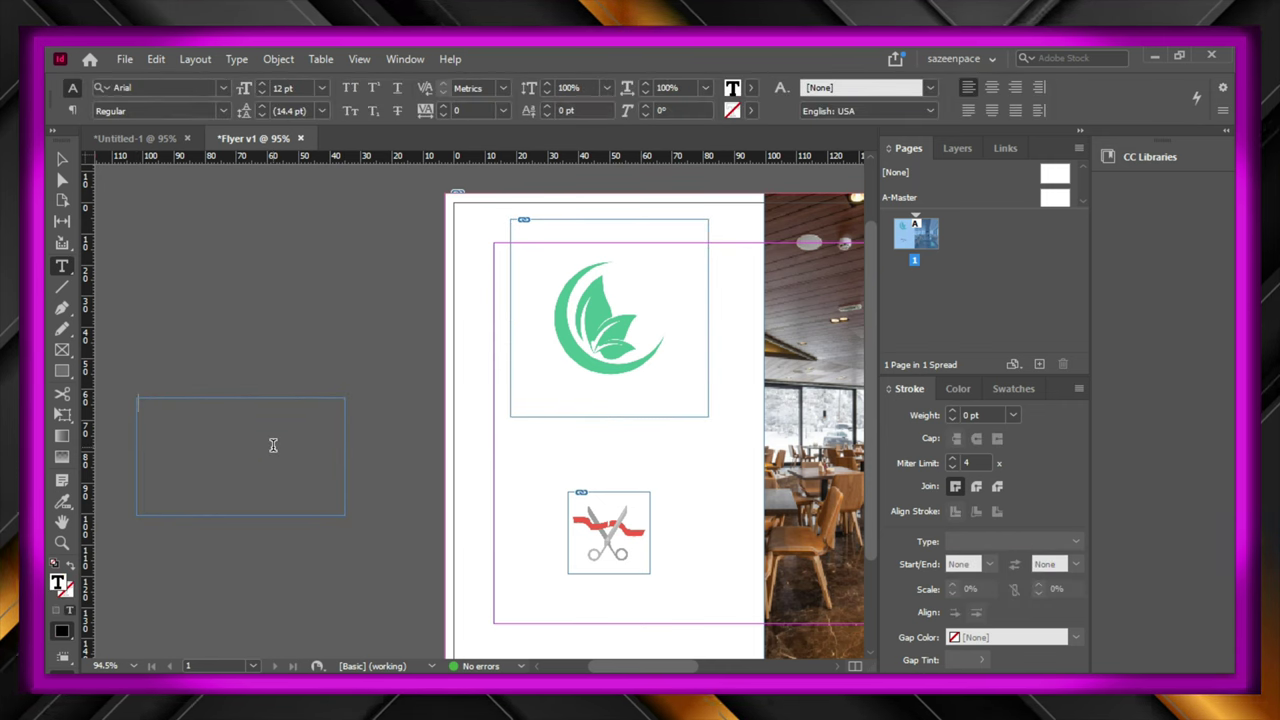
text(Grand)
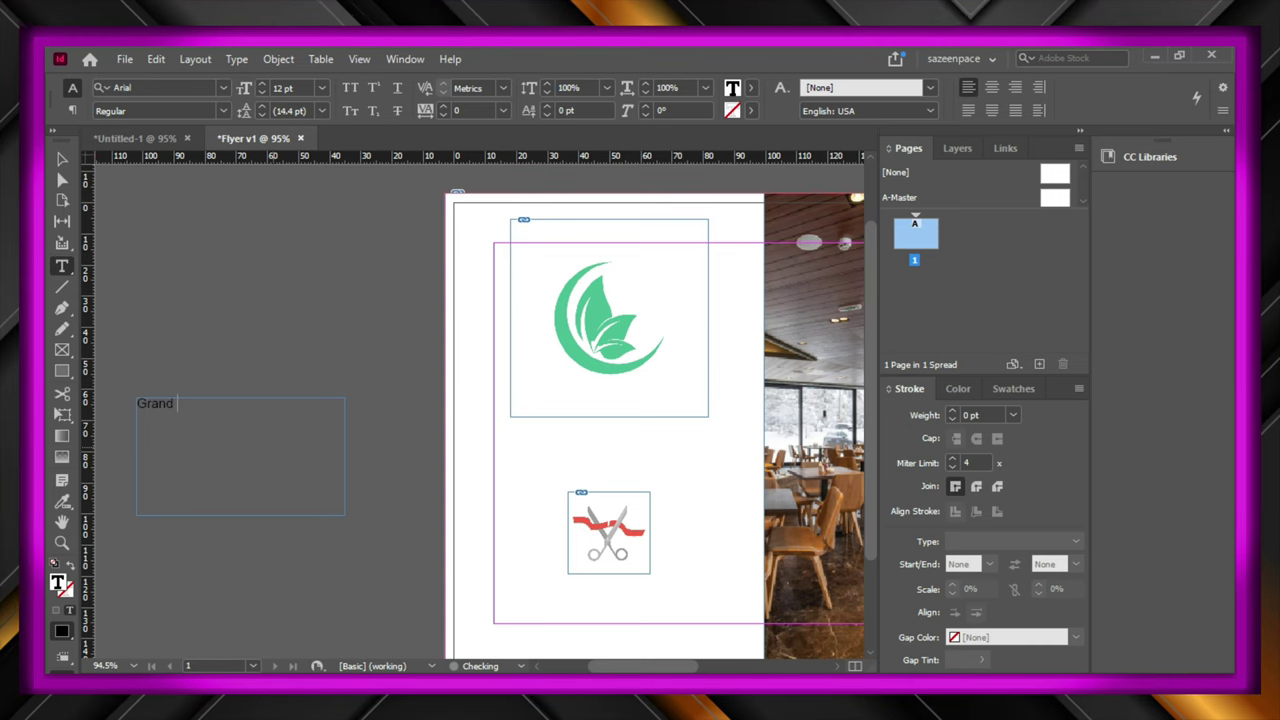
text( Opening)
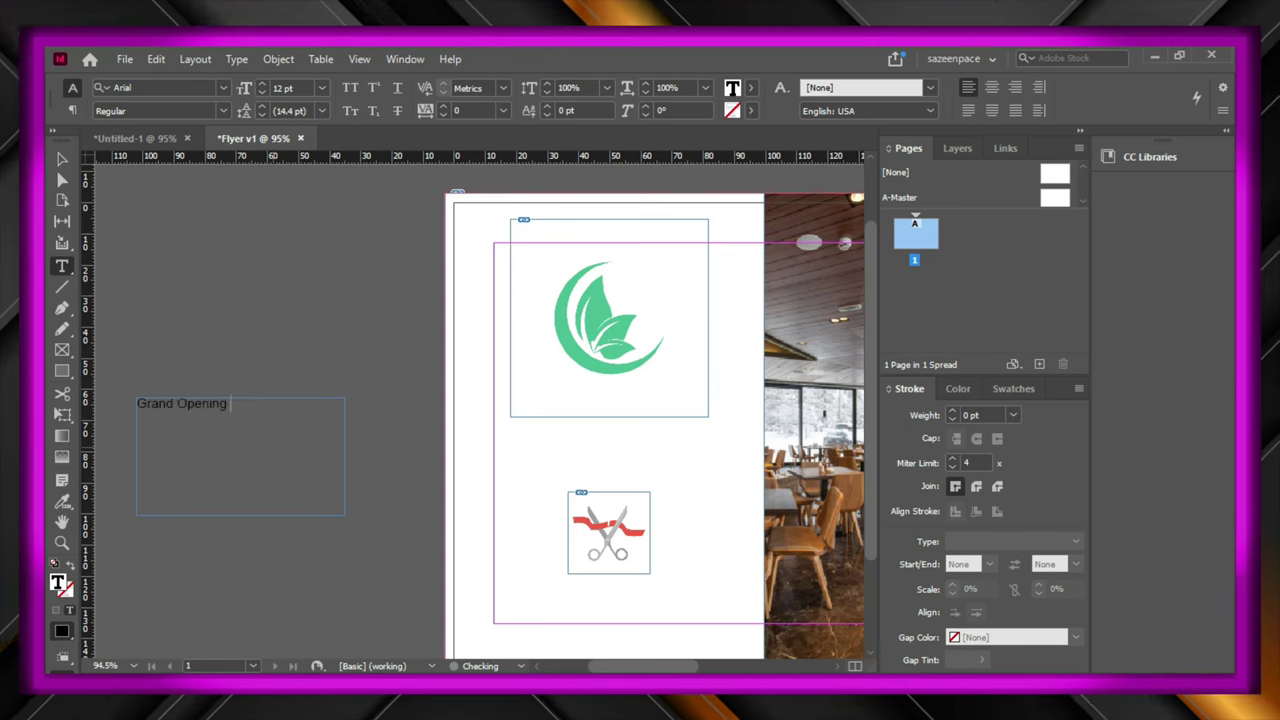
text( of )
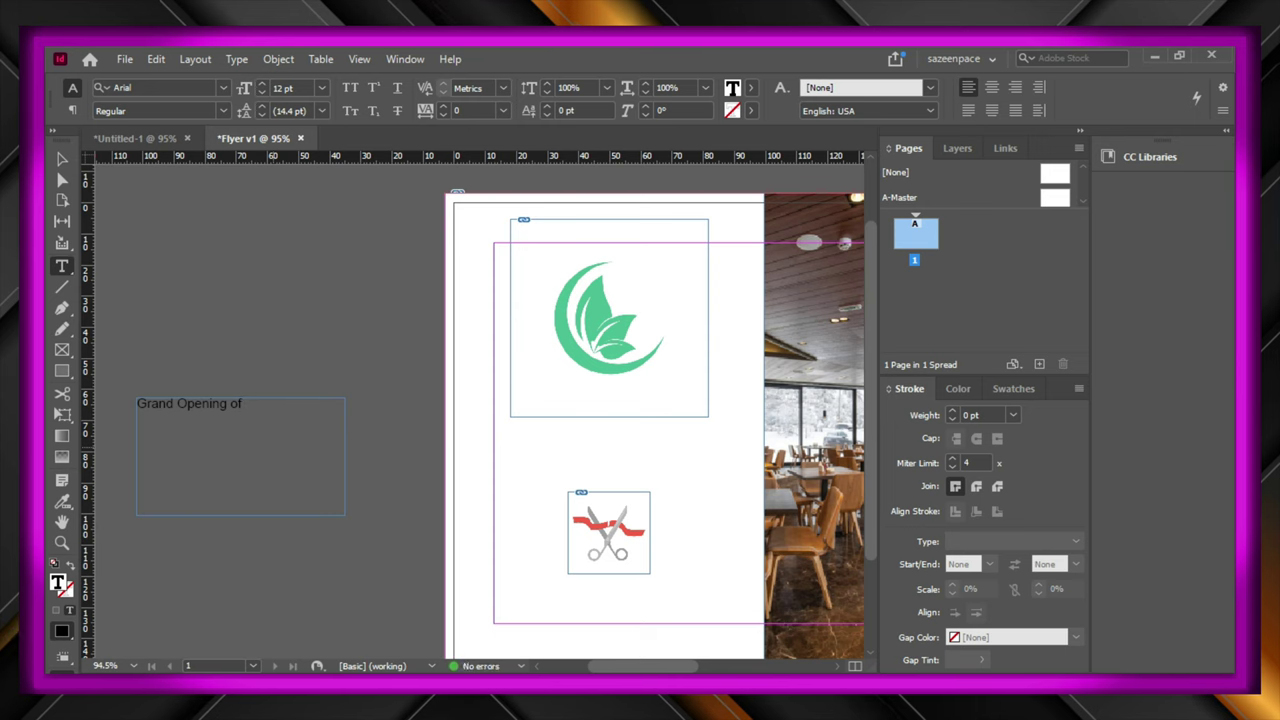
text(Samson)
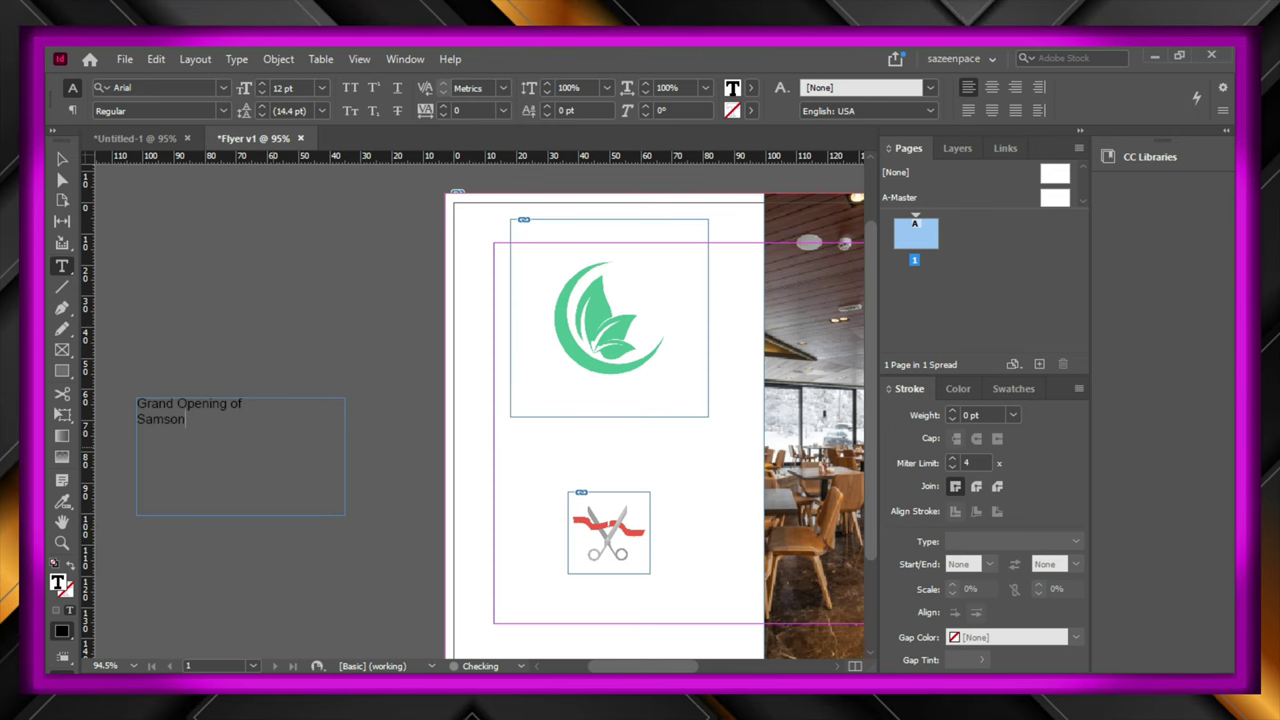
text( Delights)
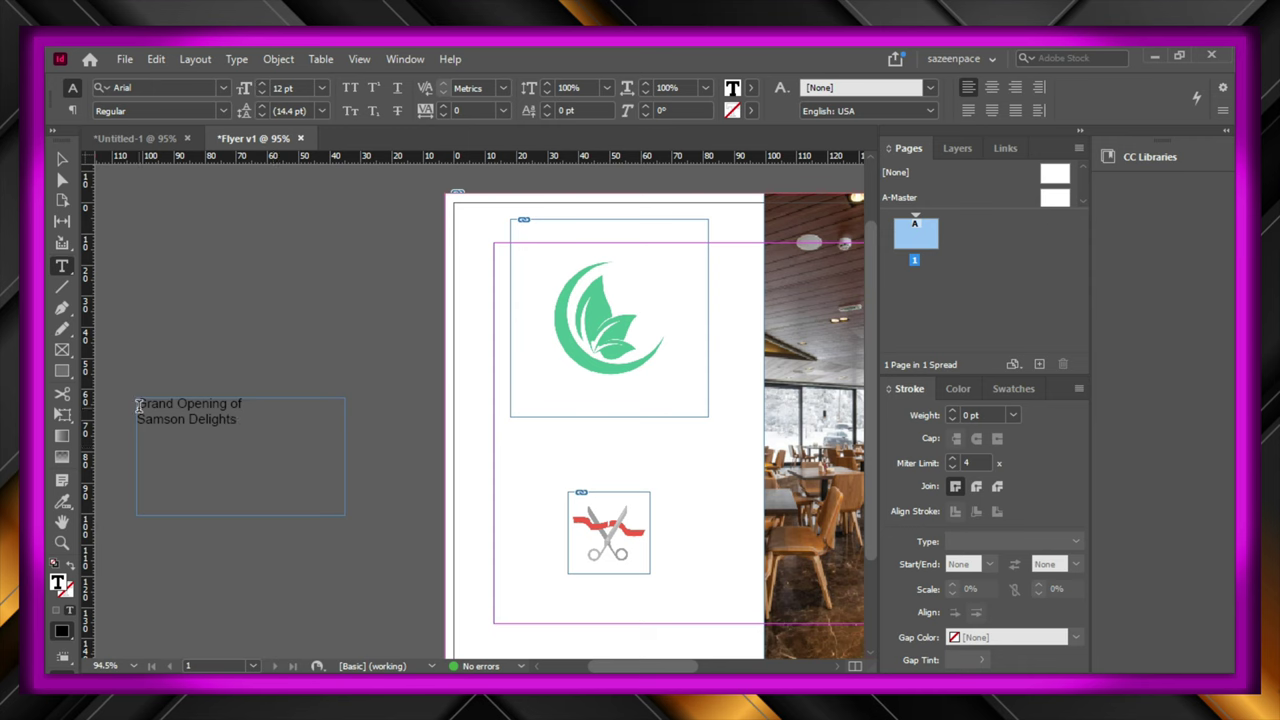
- Select the heading text and set its font style to Arial Bold
drag(138, 405, 240, 419)
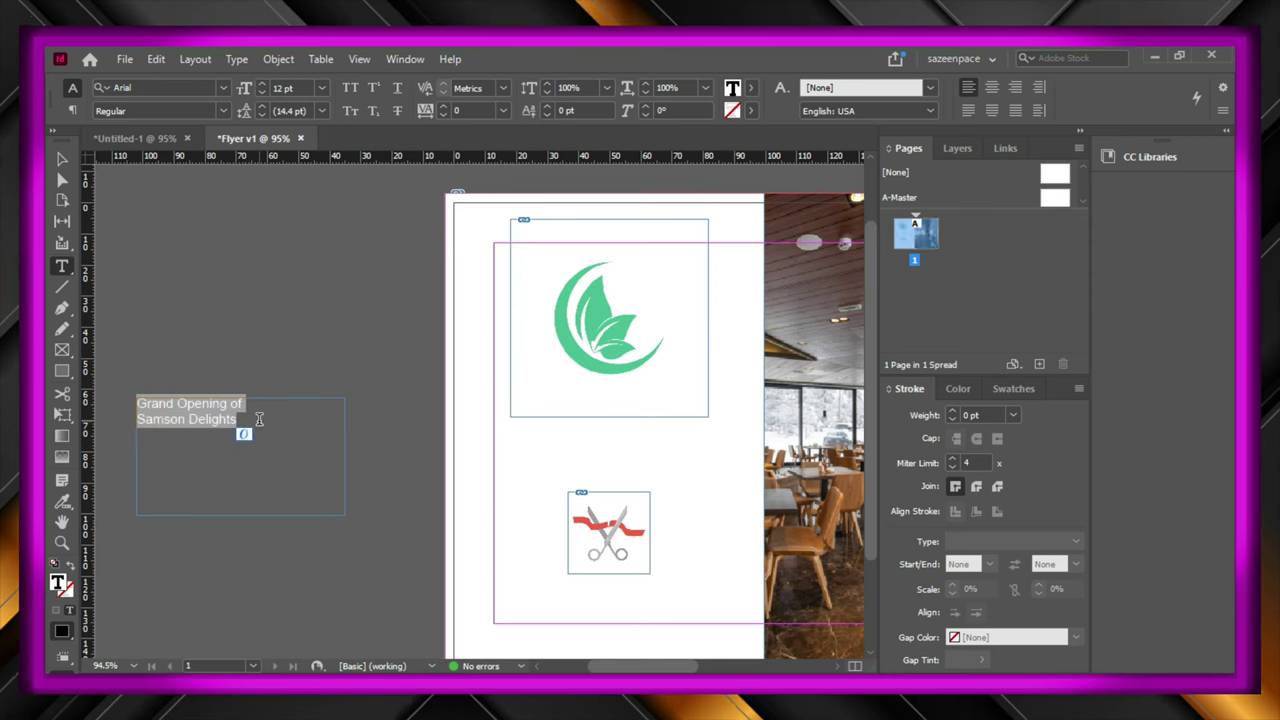
click(224, 110)
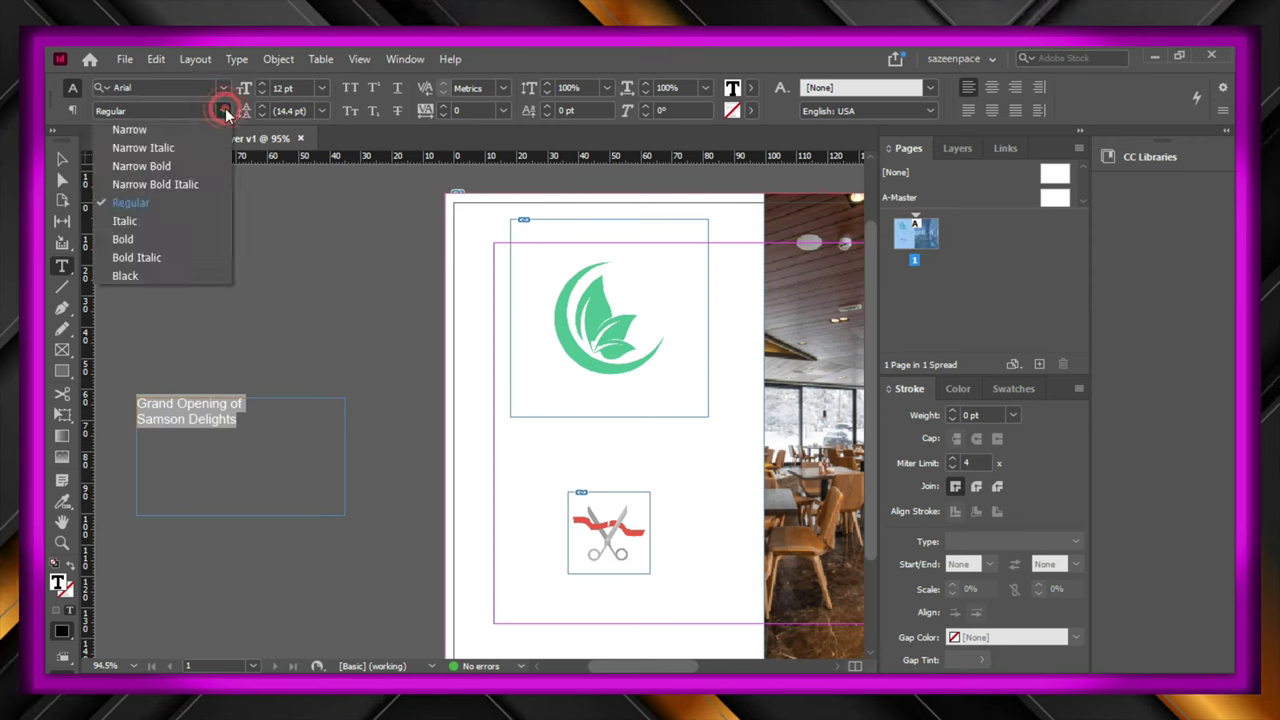
click(158, 240)
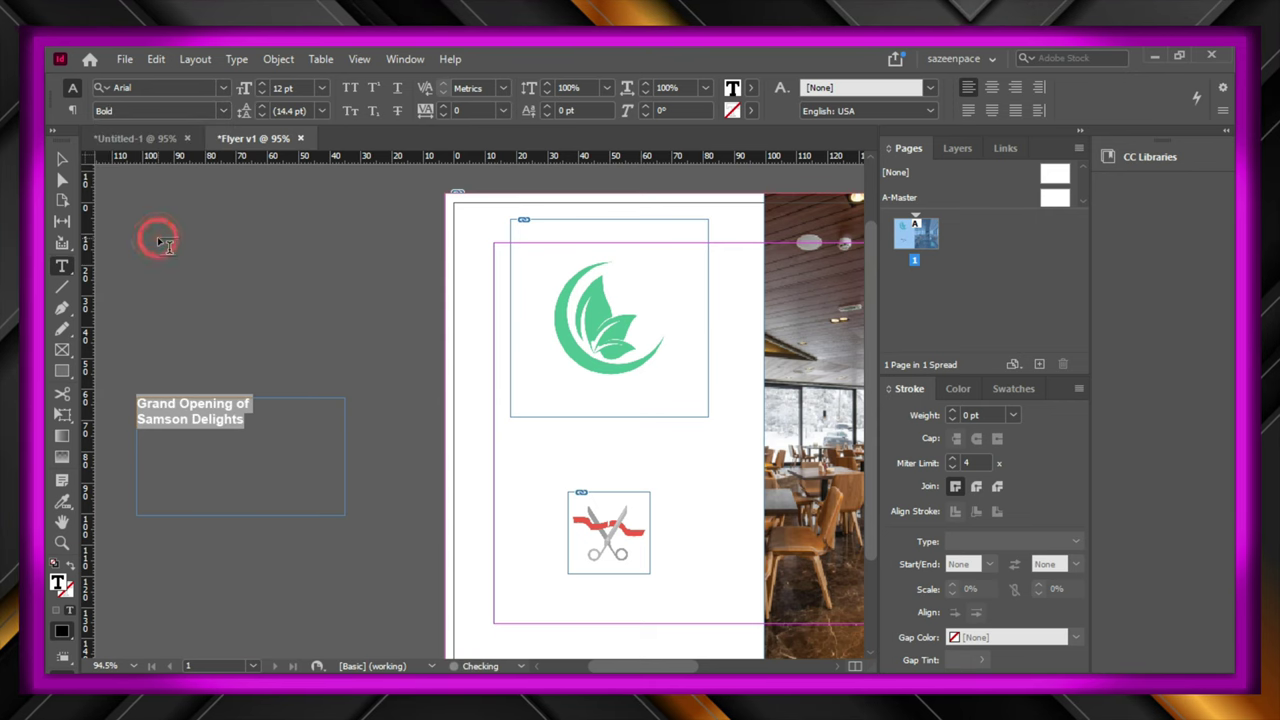
- Raise the heading font size step by step to 27 pt
click(261, 85)
click(261, 85)
click(261, 85)
click(261, 85)
click(261, 86)
click(261, 86)
click(261, 86)
click(262, 86)
click(262, 86)
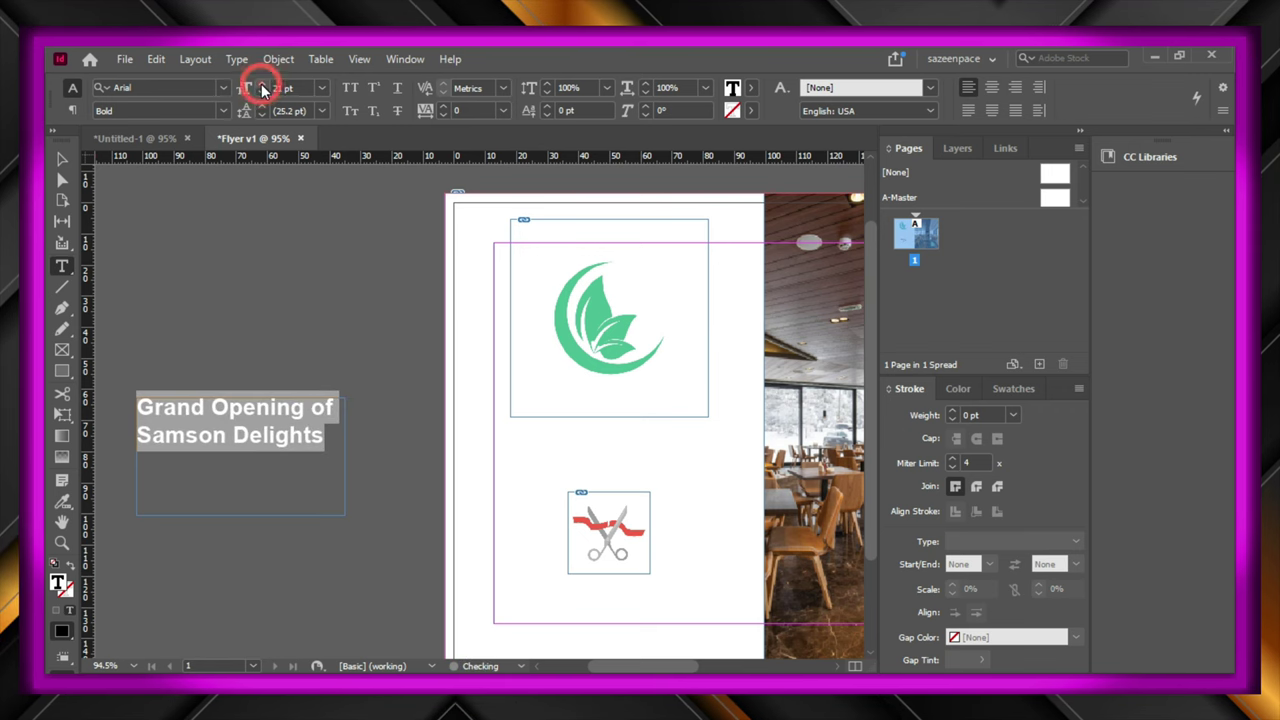
click(262, 86)
click(262, 86)
click(262, 86)
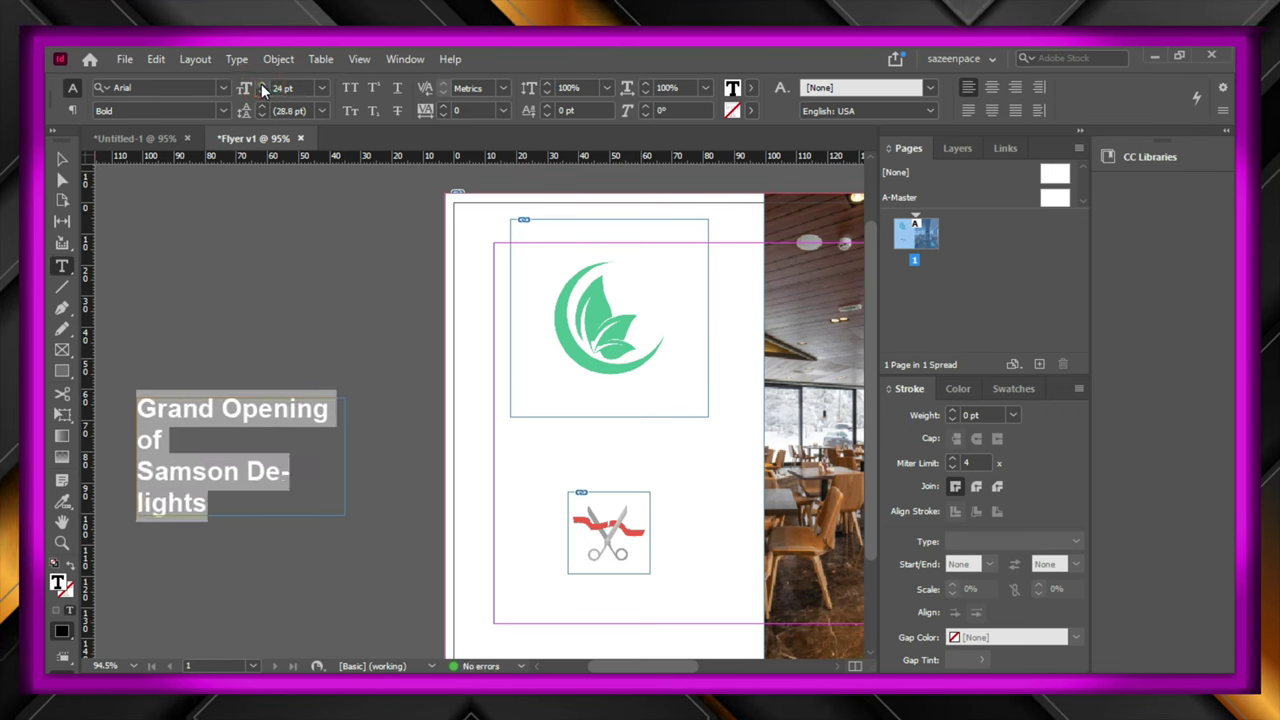
click(262, 86)
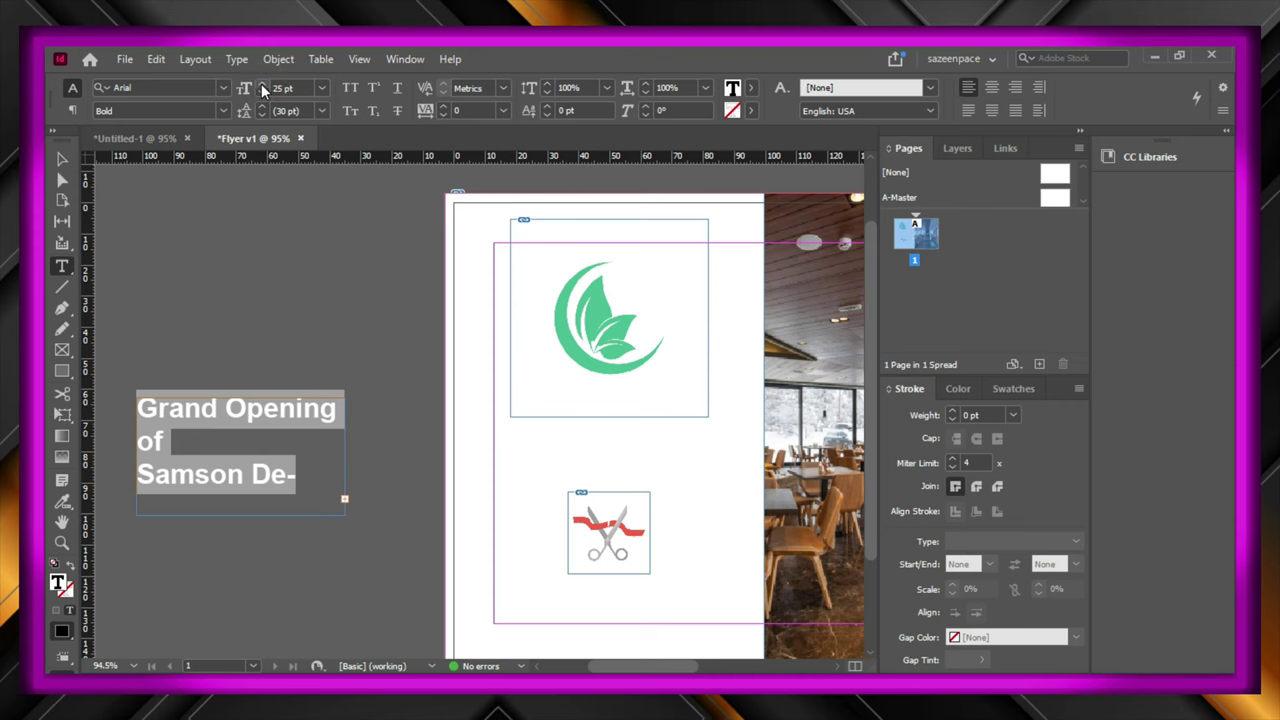
click(262, 86)
click(262, 86)
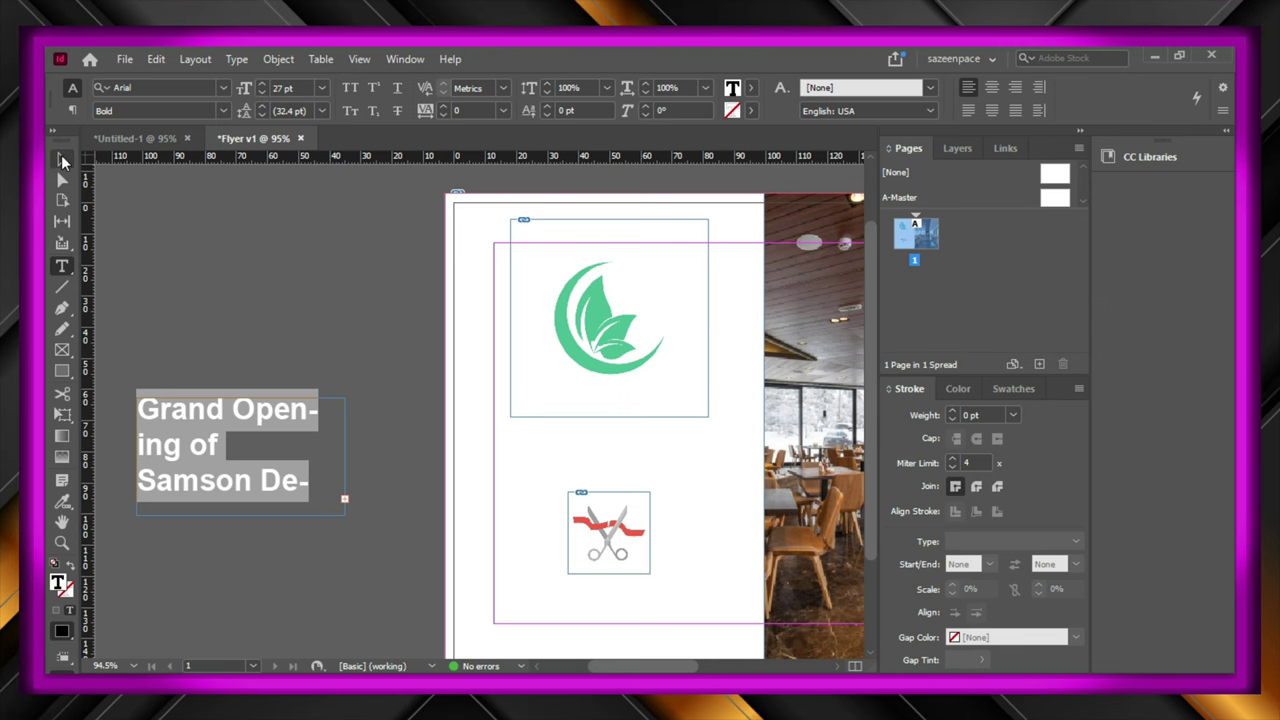
- Widen the heading frame so the text fits on two lines and centre-align the text
click(61, 158)
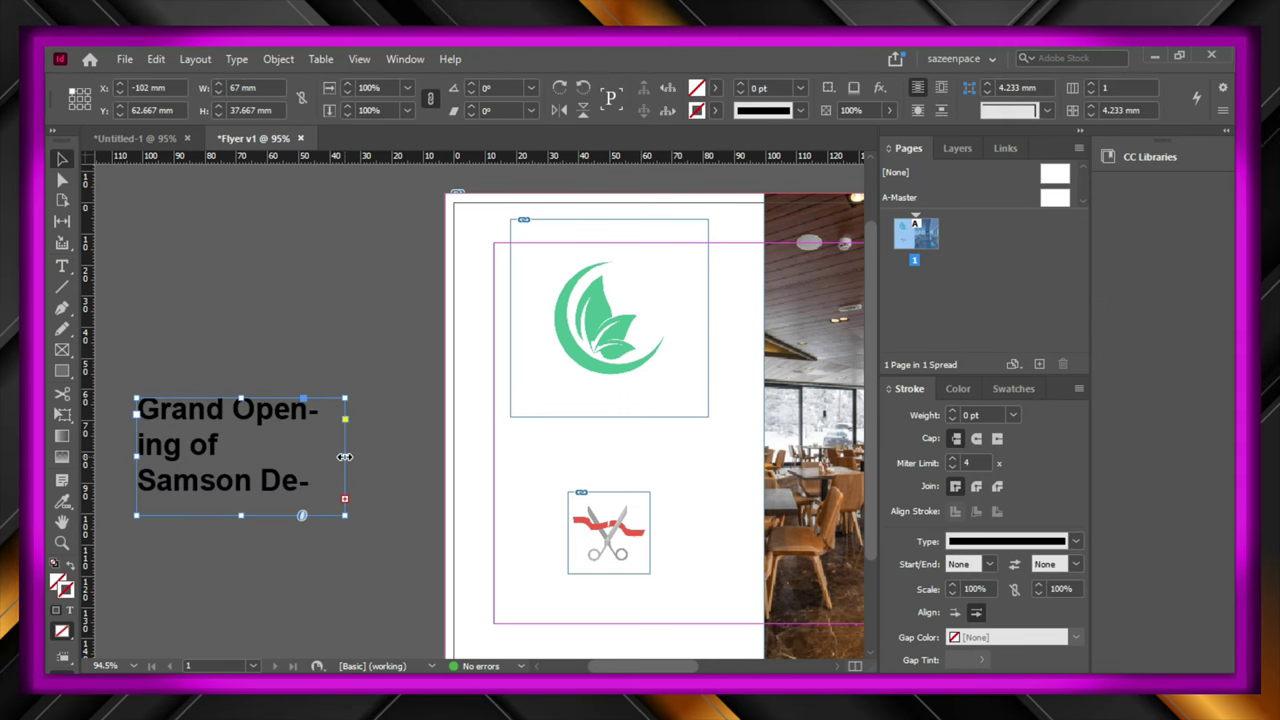
drag(346, 518, 404, 522)
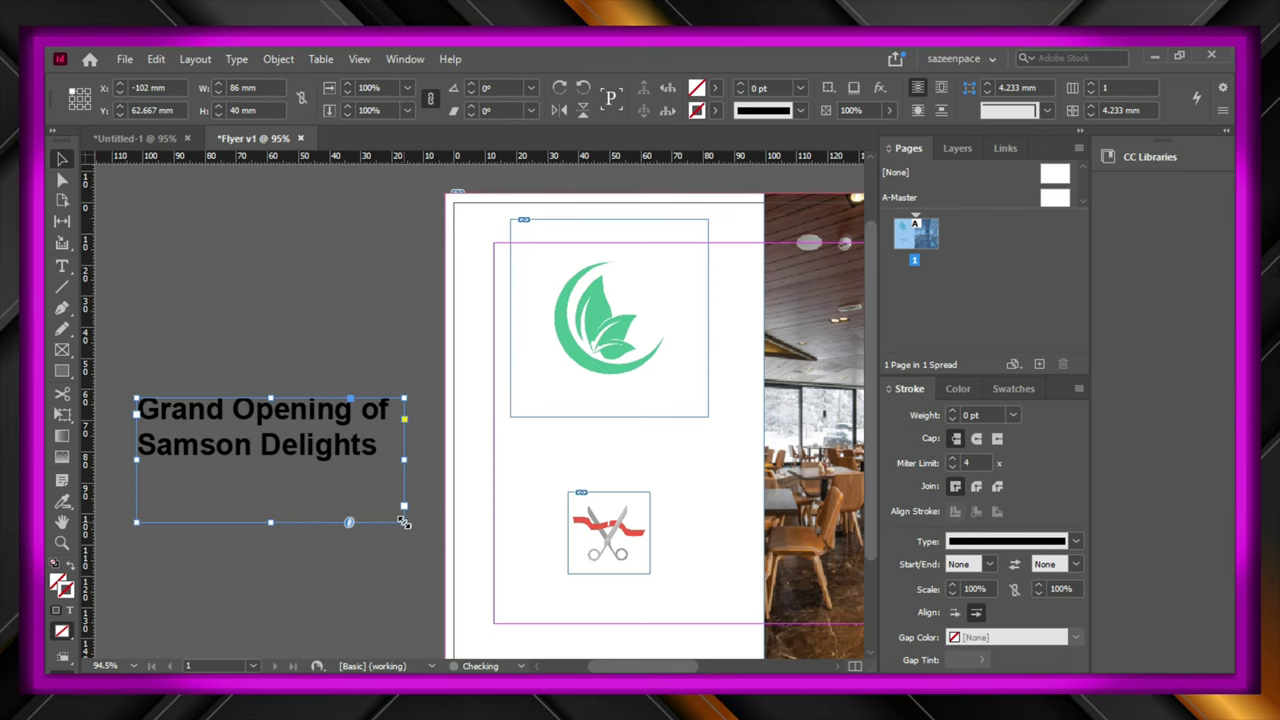
double_click(146, 407)
drag(140, 408, 394, 458)
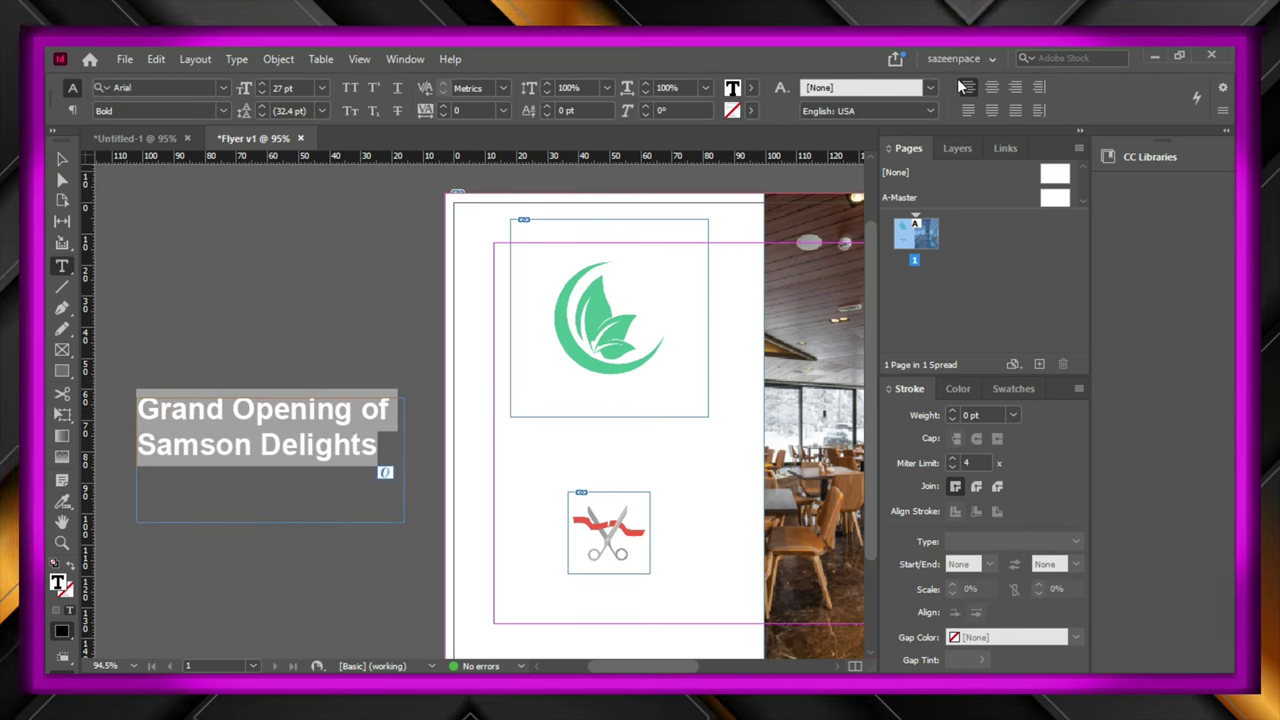
click(990, 88)
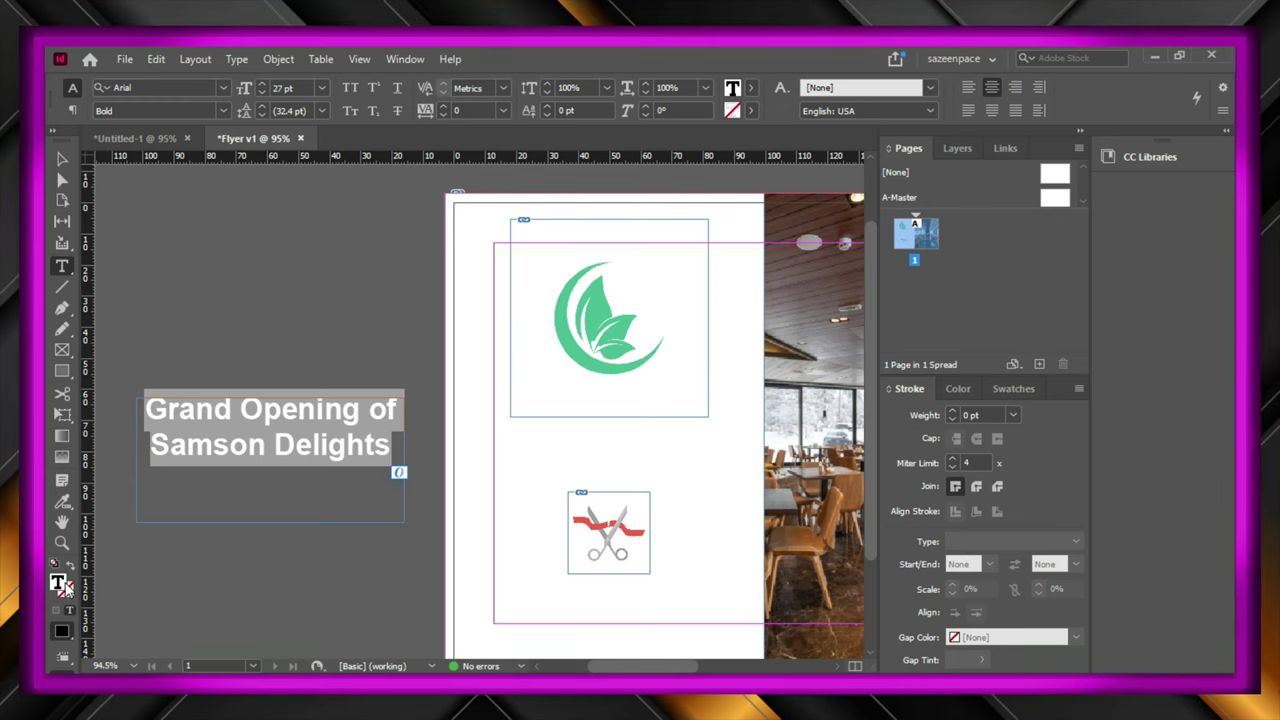
- Colour the heading text the leaf logo's green (4bbd94), sampled with the eyedropper
double_click(65, 588)
click(1160, 500)
click(618, 365)
click(1140, 262)
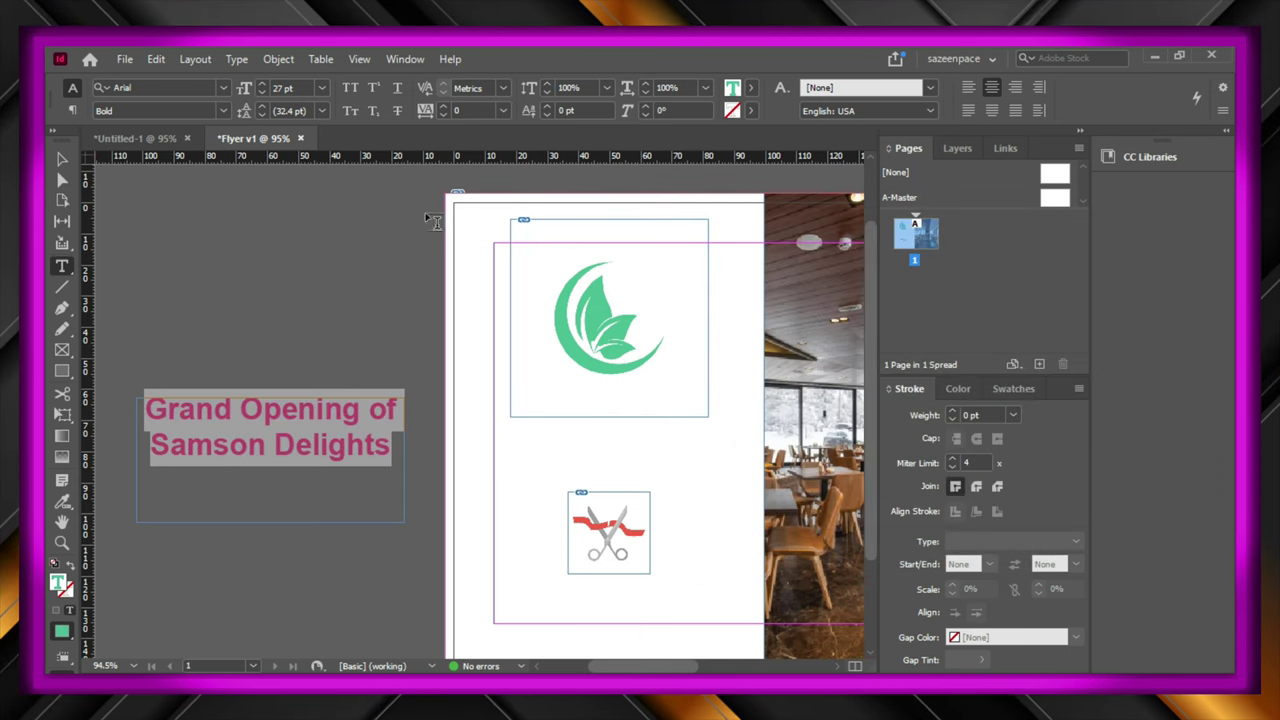
key(Escape)
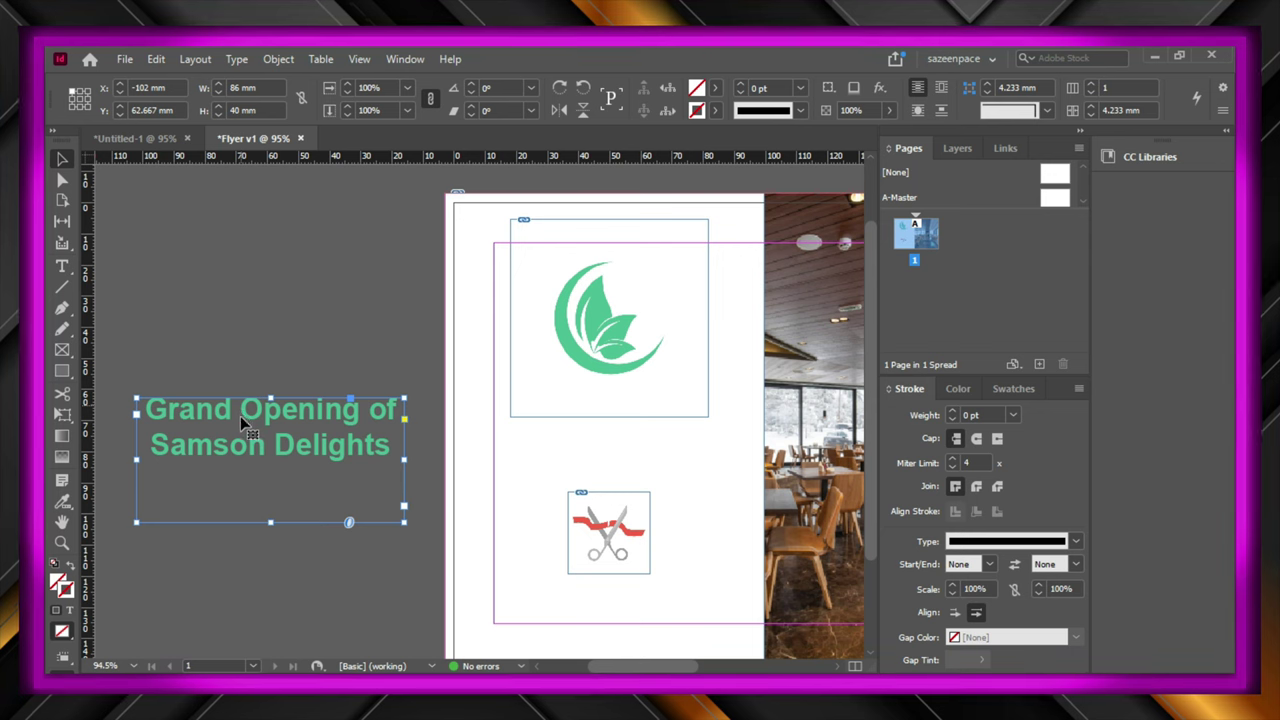
- Fit the heading frame to its content (86 × 18.364 mm) and move it onto the page below the logo
right_click(240, 422)
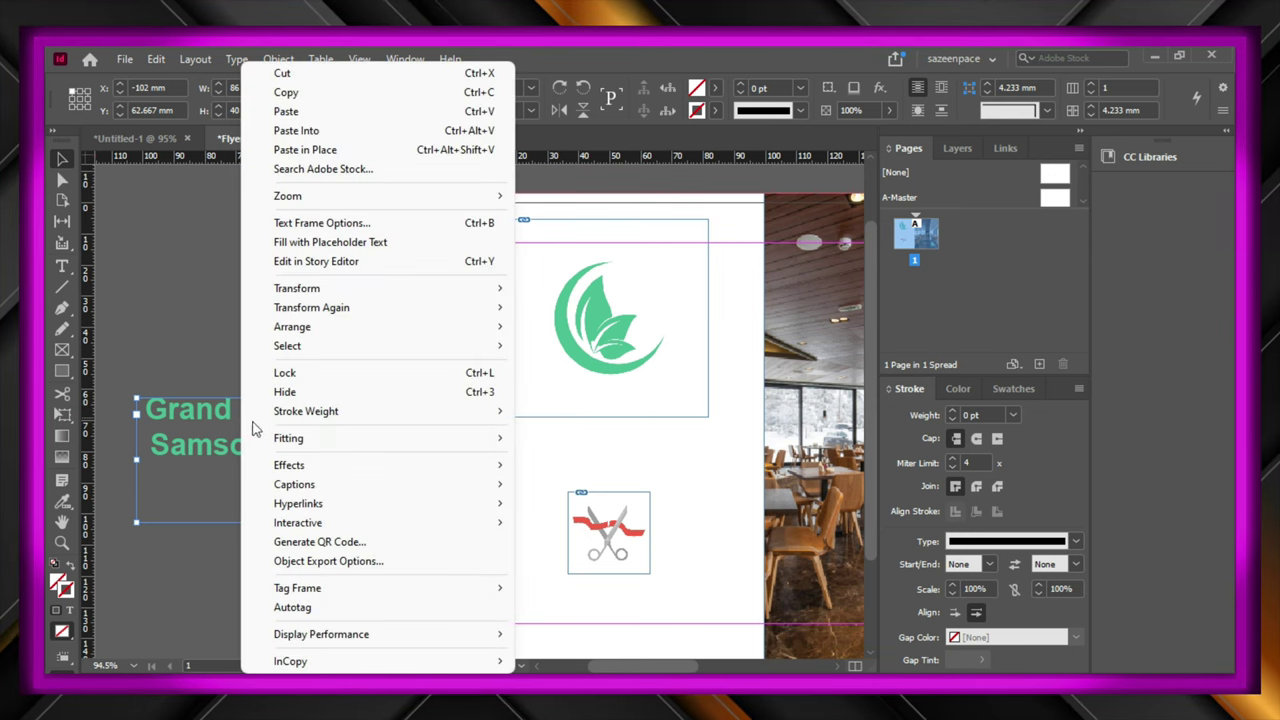
mouse_move(265, 438)
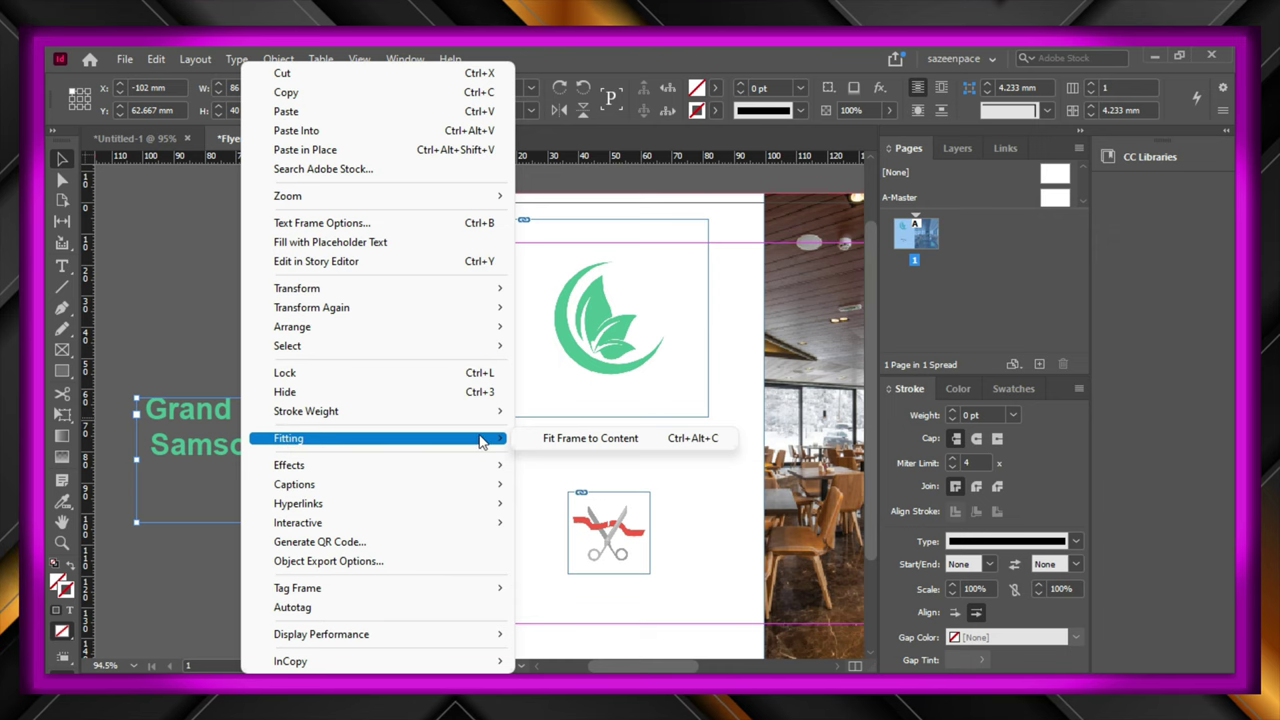
click(560, 440)
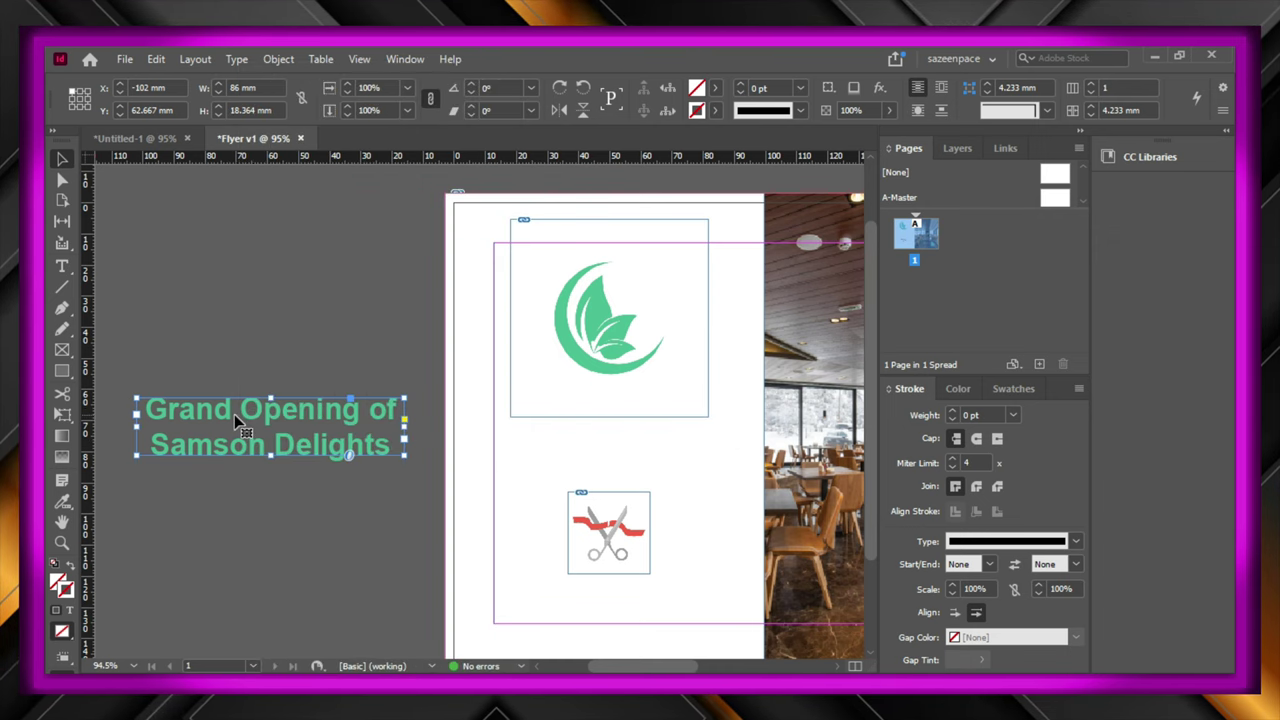
drag(234, 414, 573, 443)
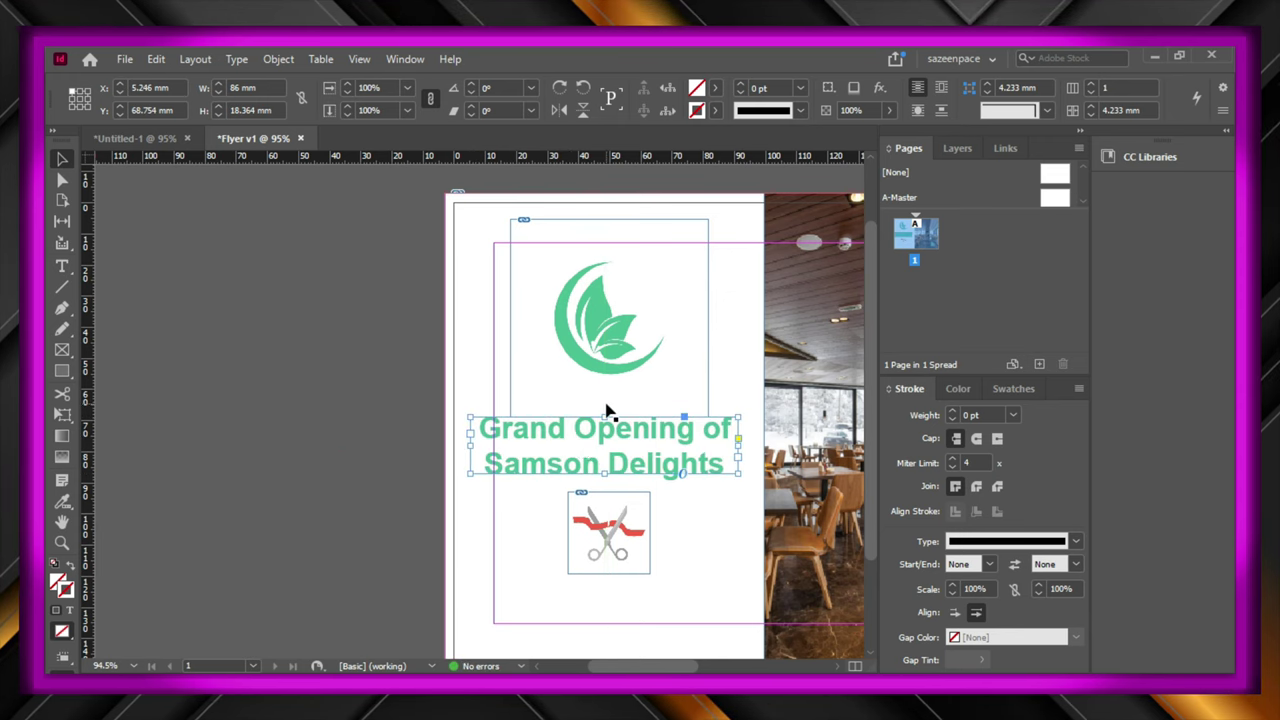
- Set View > Display Performance to High Quality Display so images render sharply
click(365, 57)
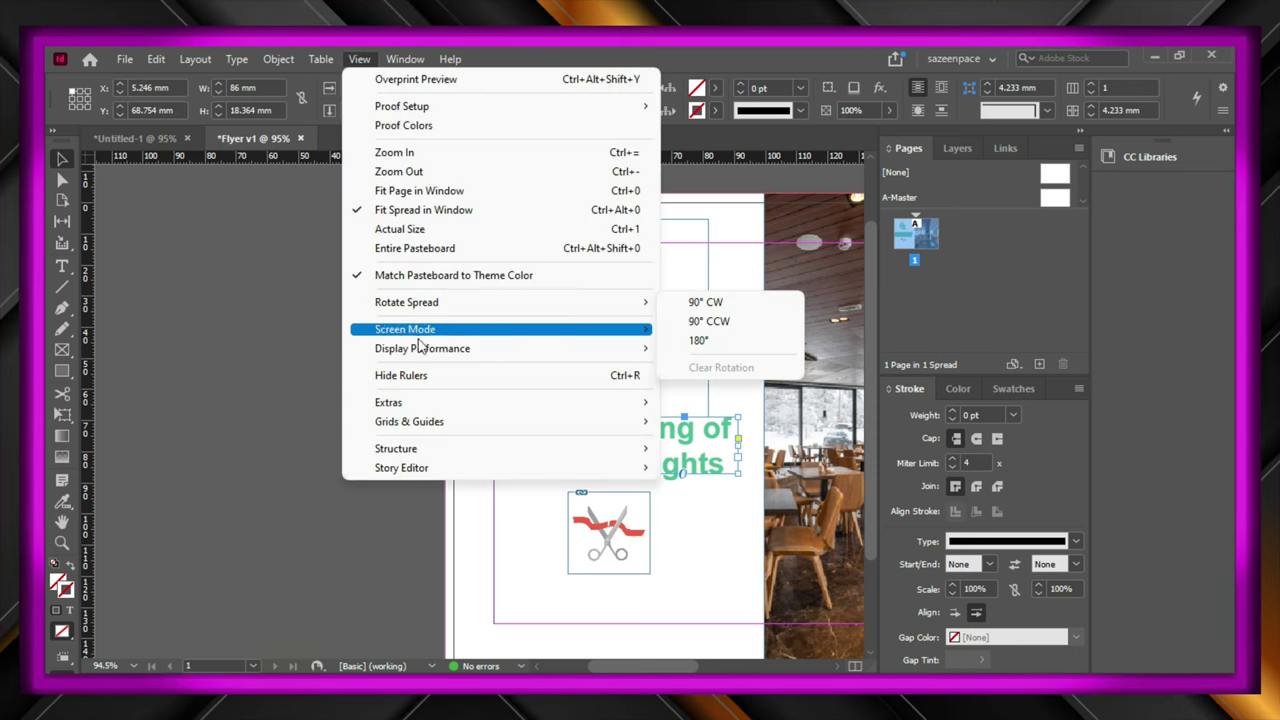
mouse_move(420, 348)
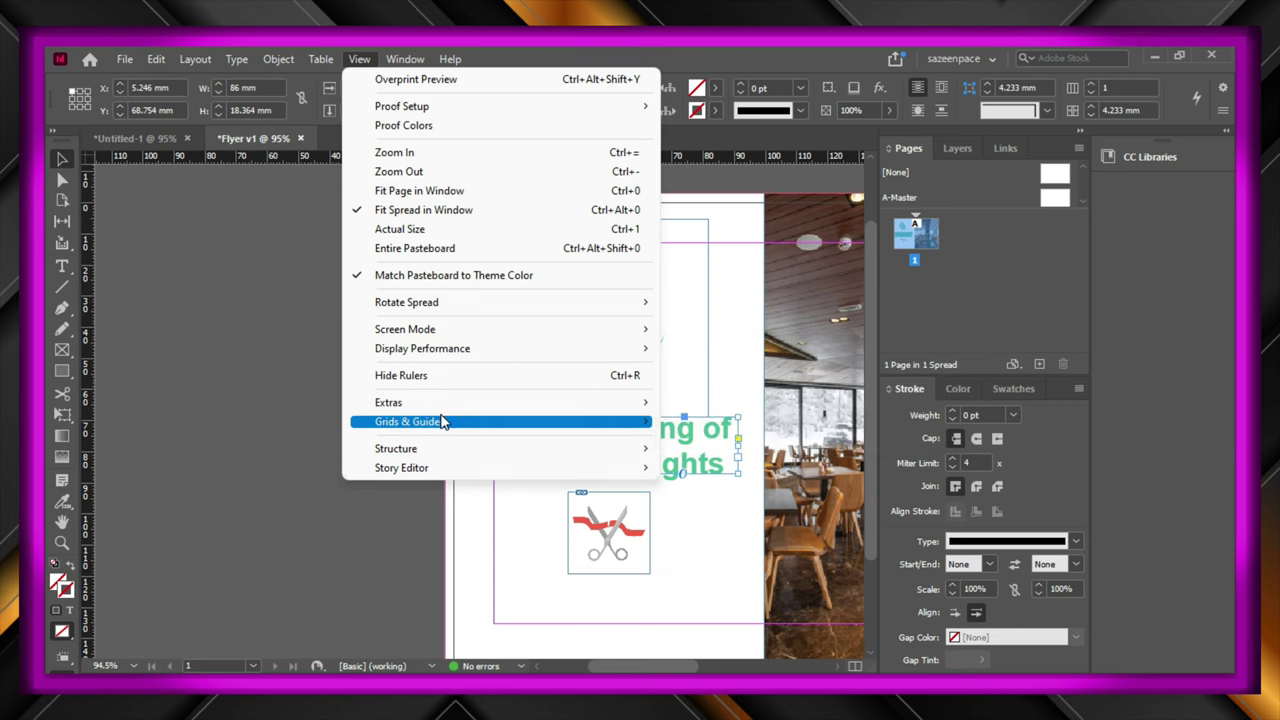
mouse_move(580, 425)
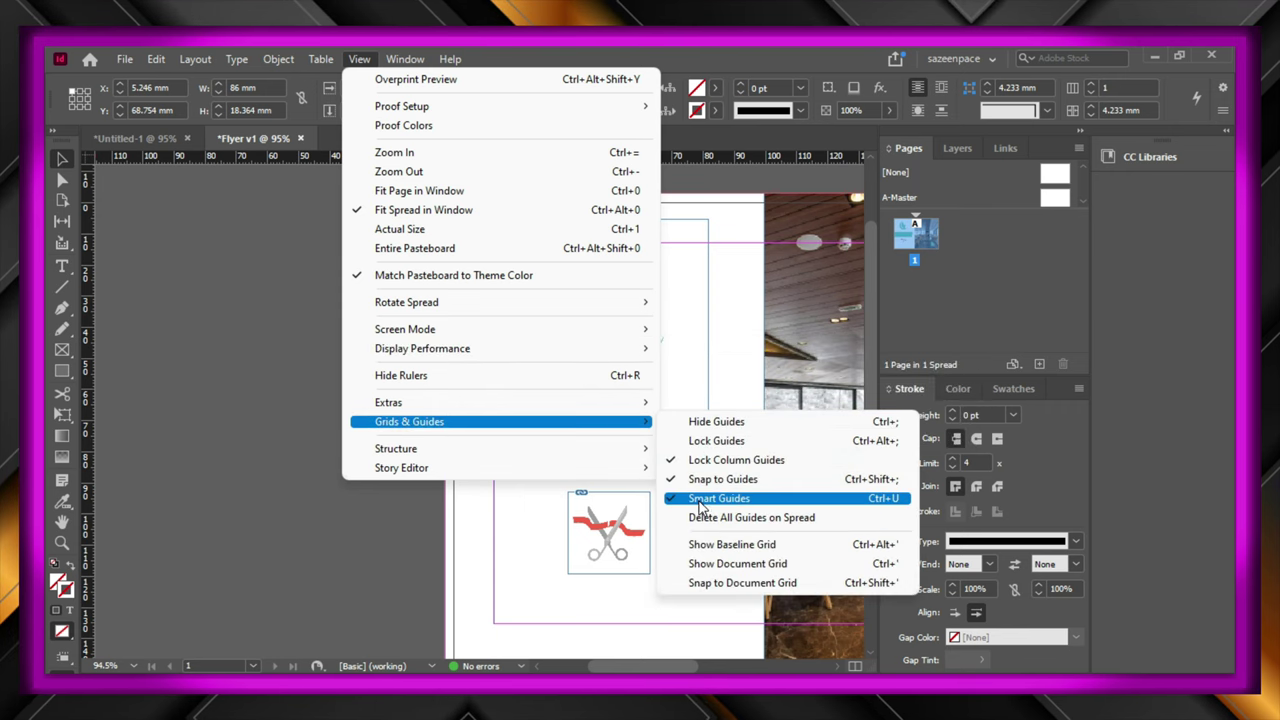
mouse_move(594, 348)
click(760, 386)
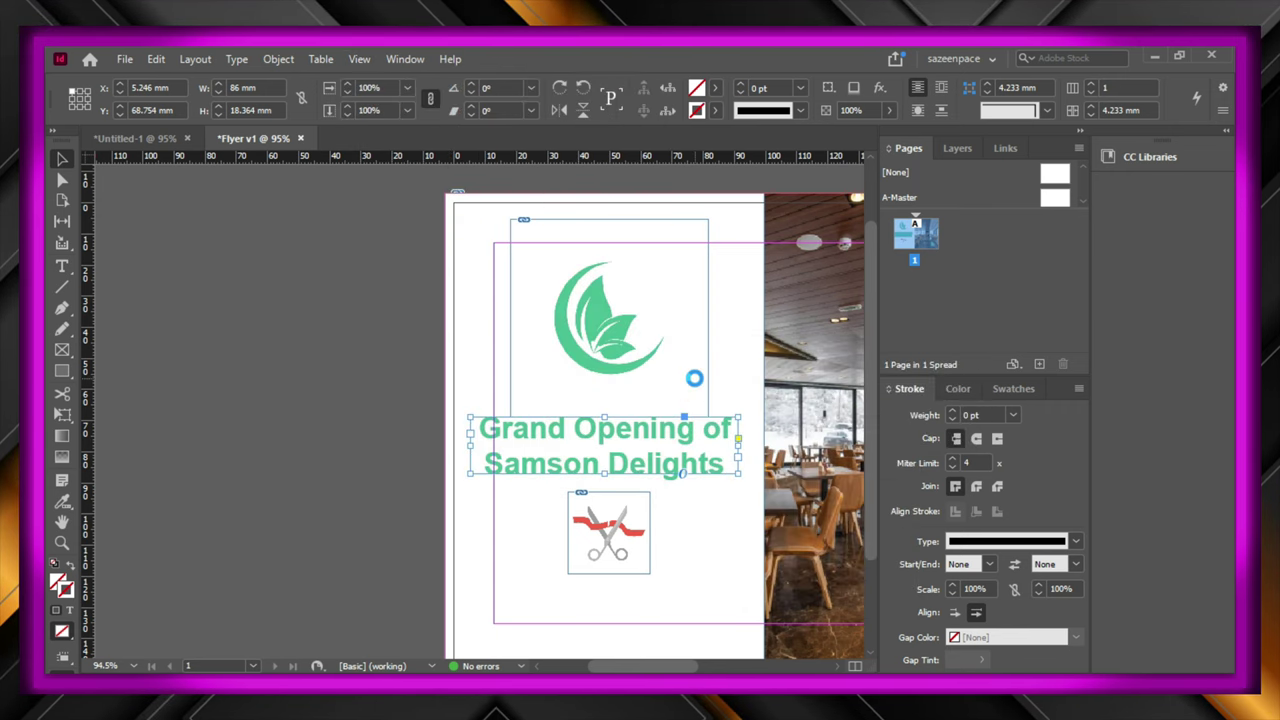
- Bring the page into view, toggle Preview with W, and nudge the small logo on the photo
click(306, 308)
scroll(629, 668, left, 10)
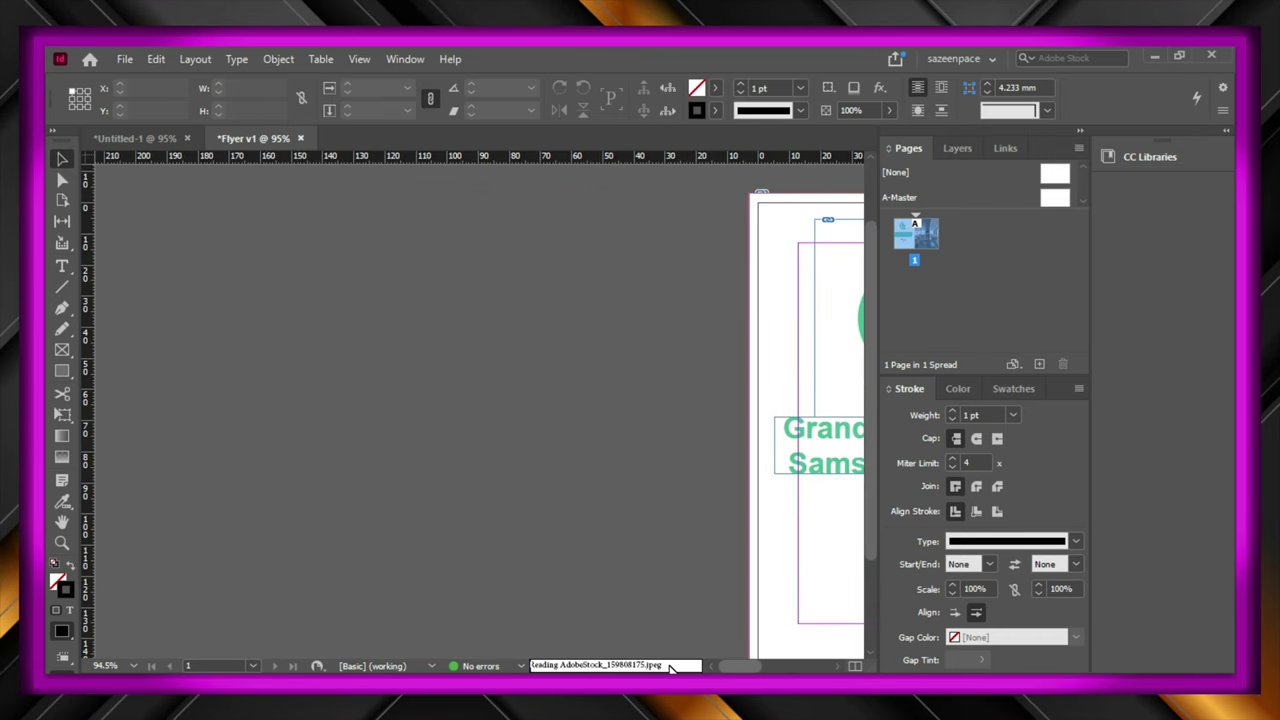
drag(645, 670, 733, 670)
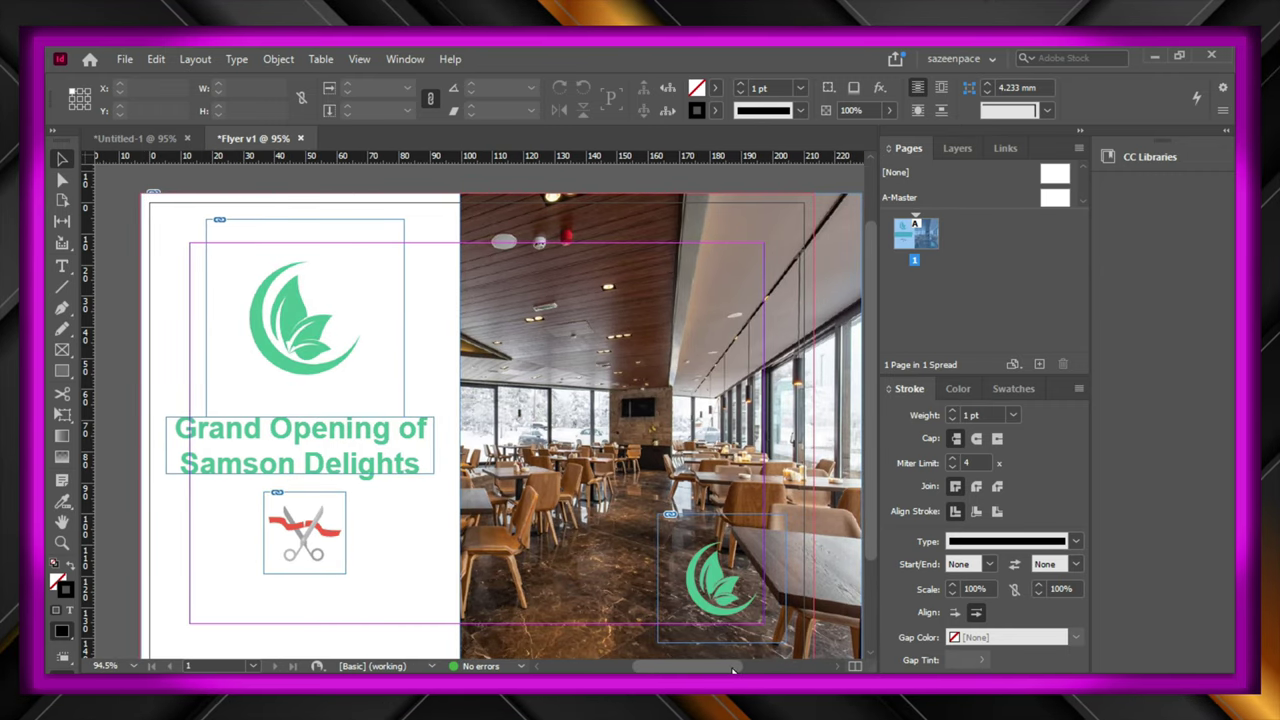
key(w)
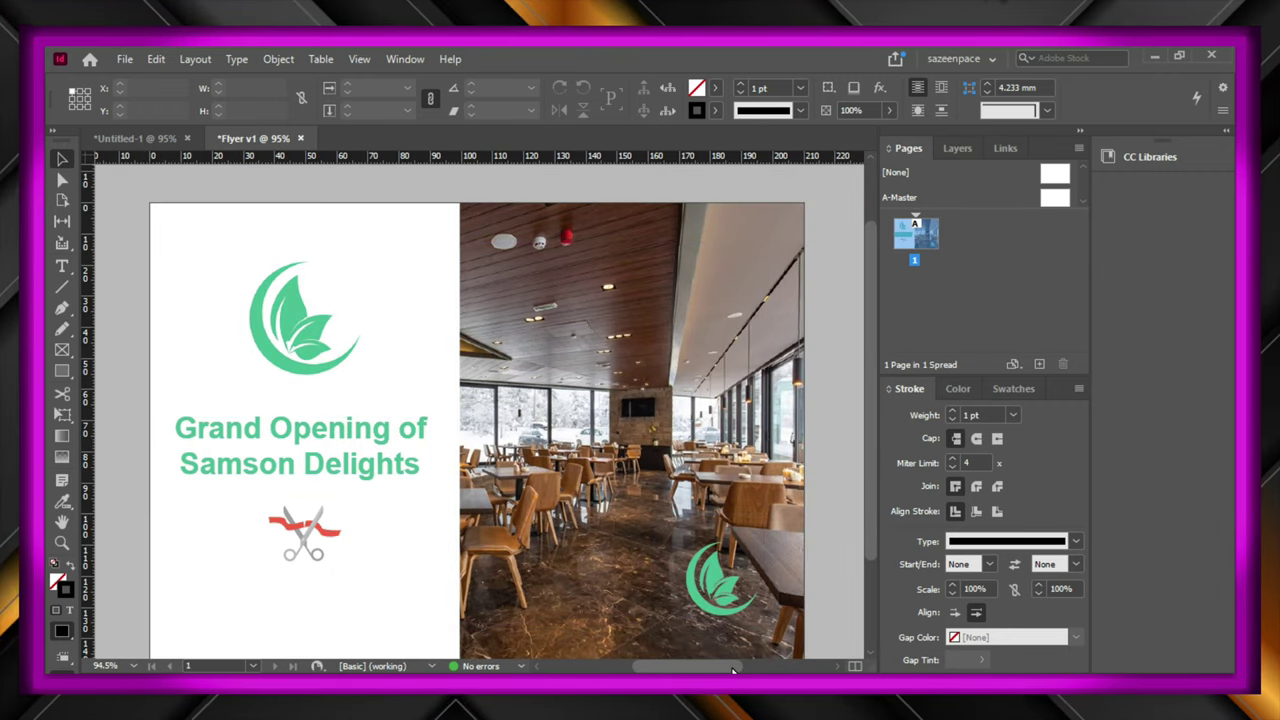
key(w)
drag(731, 611, 708, 566)
- Enlarge the top leaf logo to 75.788 mm and shift the scissors graphic and headline lower
click(311, 260)
ctrl+shift+drag(404, 387, 443, 429)
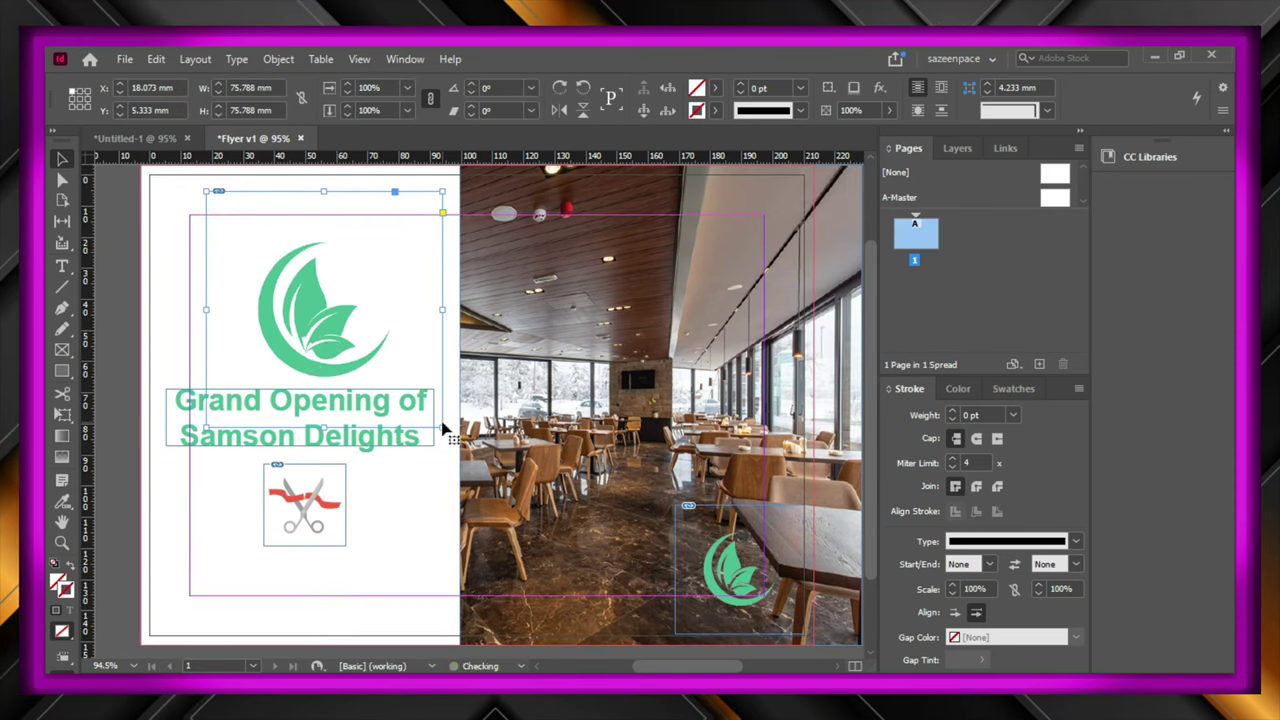
drag(315, 369, 270, 340)
drag(291, 520, 285, 508)
drag(395, 432, 395, 454)
drag(309, 523, 309, 544)
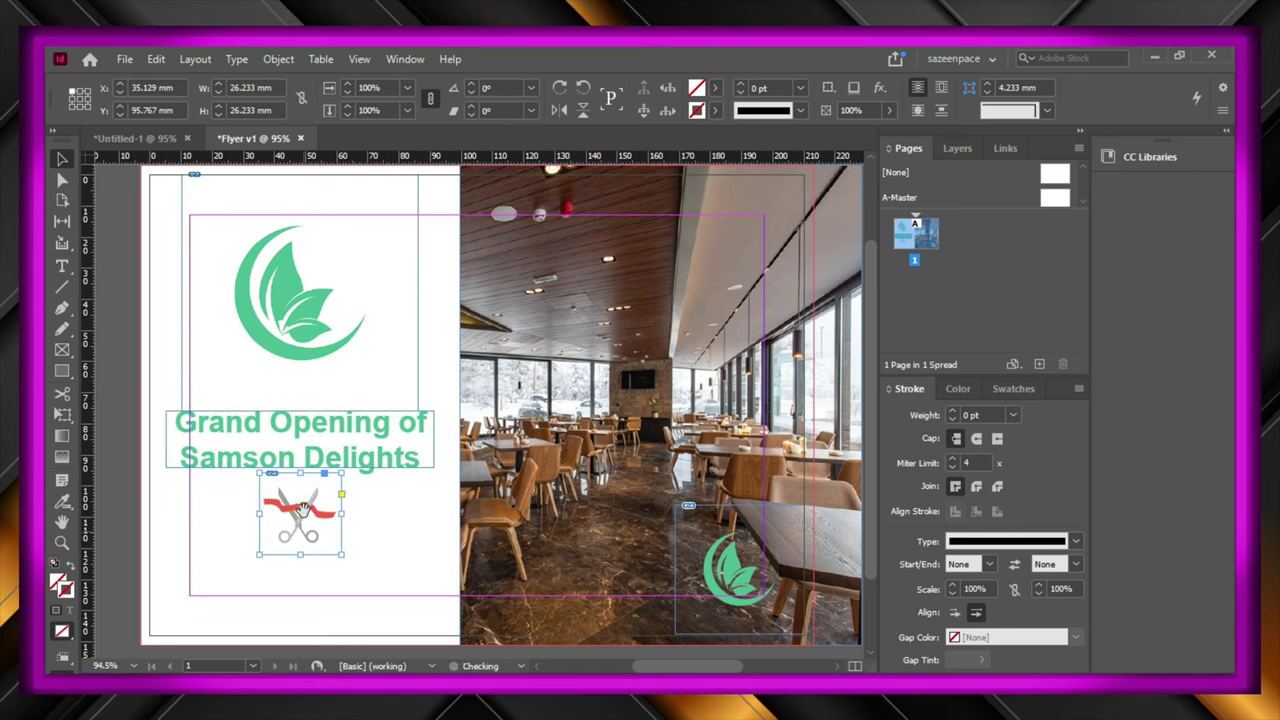
click(224, 464)
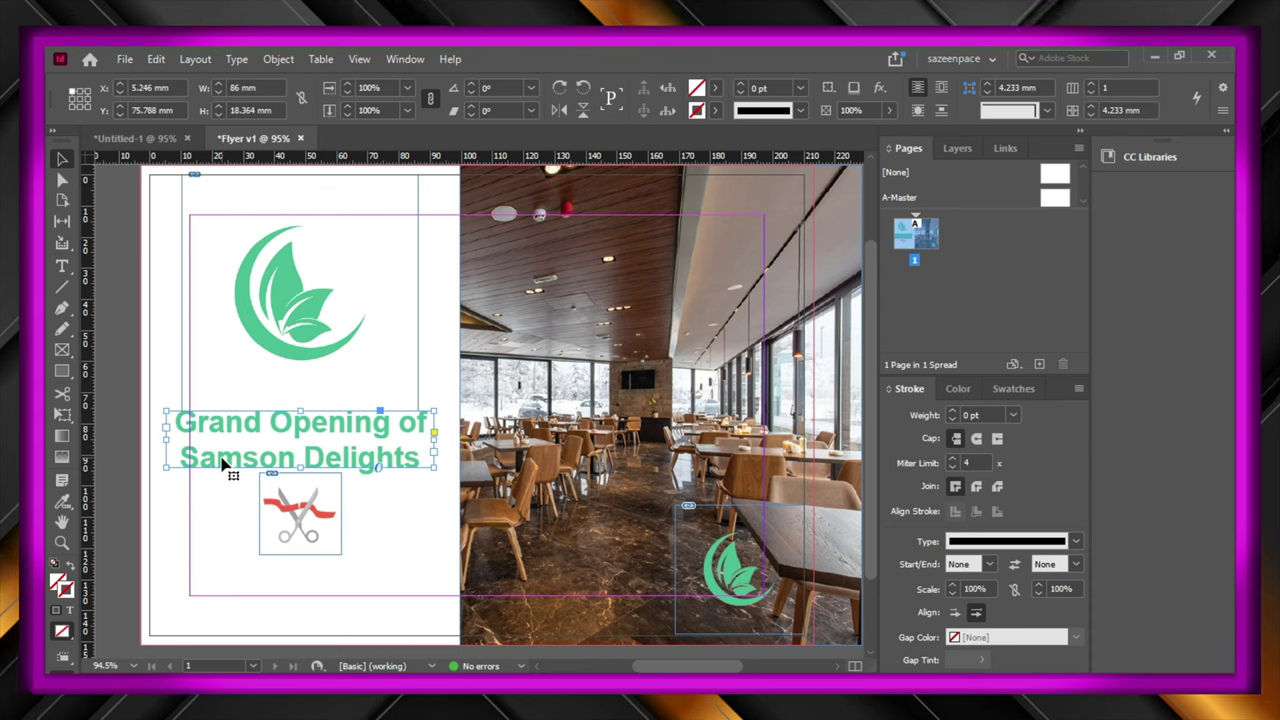
- Paste a copy of the headline frame above the original and retype it as 'You're Invited!'
key(ctrl+v)
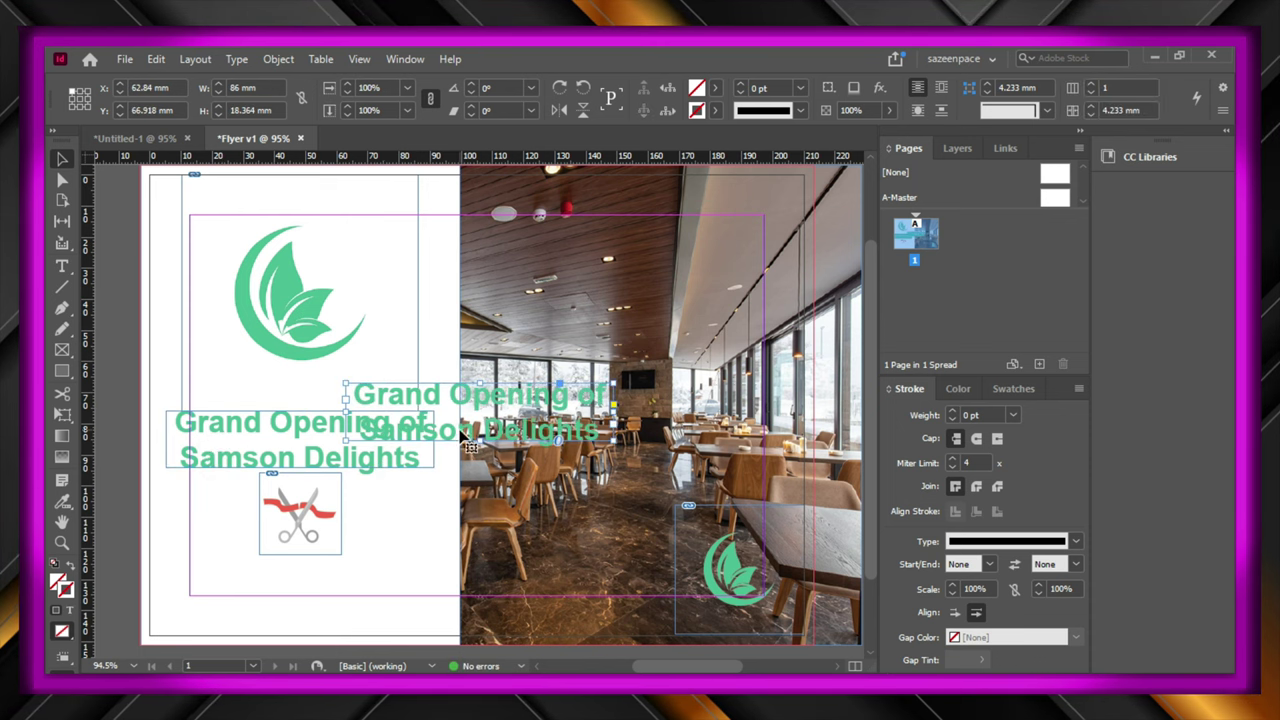
drag(554, 415, 382, 385)
triple_click(382, 385)
key(BackSpace)
key(BackSpace)
key(BackSpace)
key(BackSpace)
key(BackSpace)
key(BackSpace)
key(BackSpace)
key(BackSpace)
key(BackSpace)
key(BackSpace)
key(BackSpace)
key(BackSpace)
key(BackSpace)
key(BackSpace)
key(BackSpace)
key(BackSpace)
key(BackSpace)
key(BackSpace)
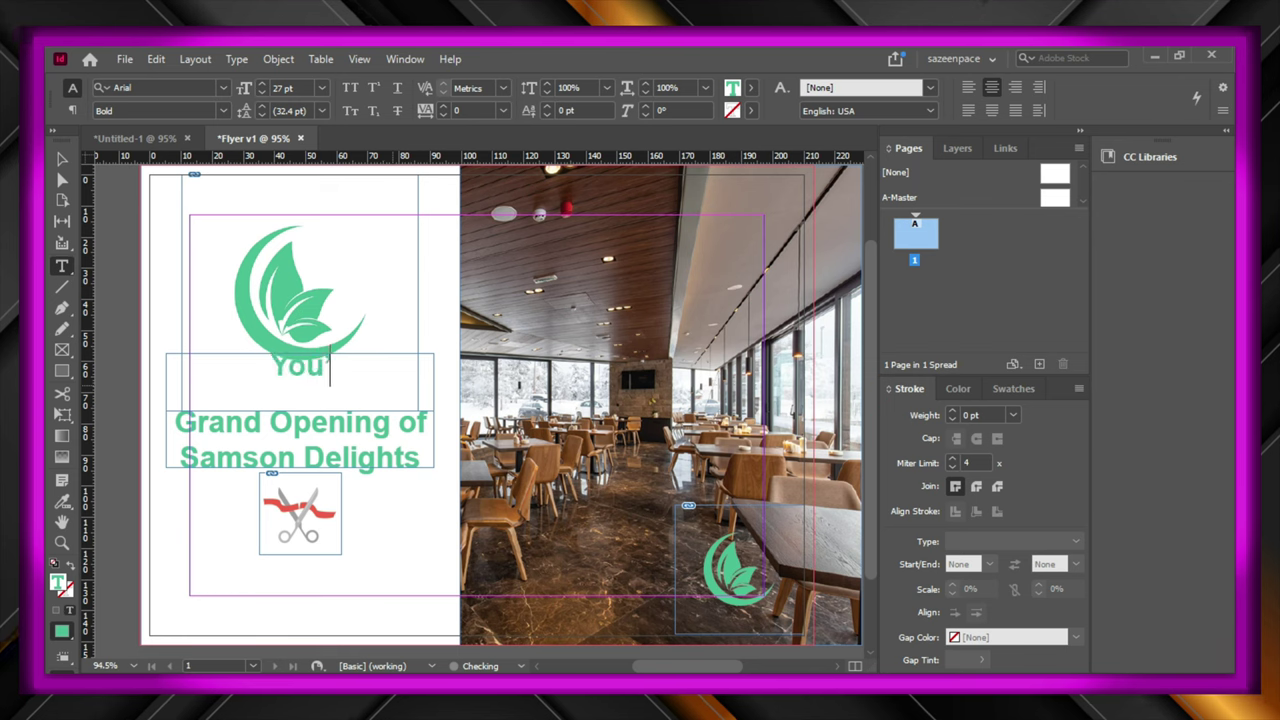
text('re invited!)
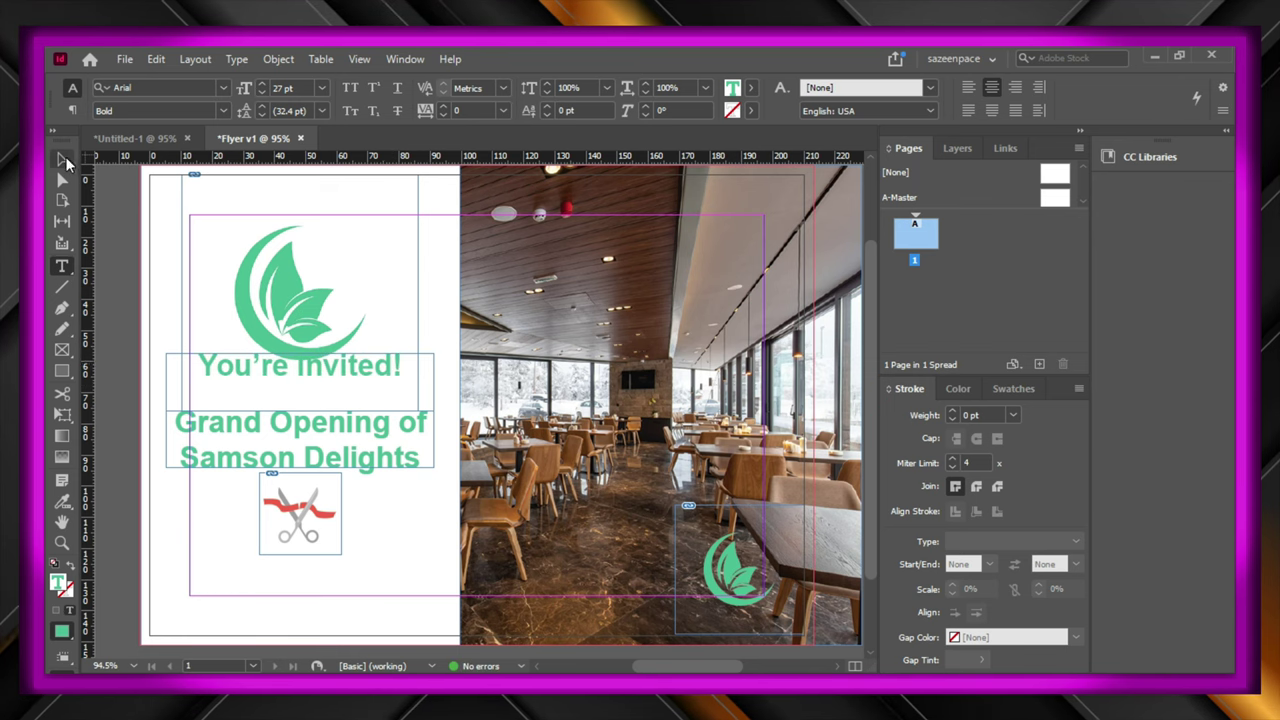
- Reduce the Grand Opening of Samson Delights headline to 21 pt
right_click(257, 440)
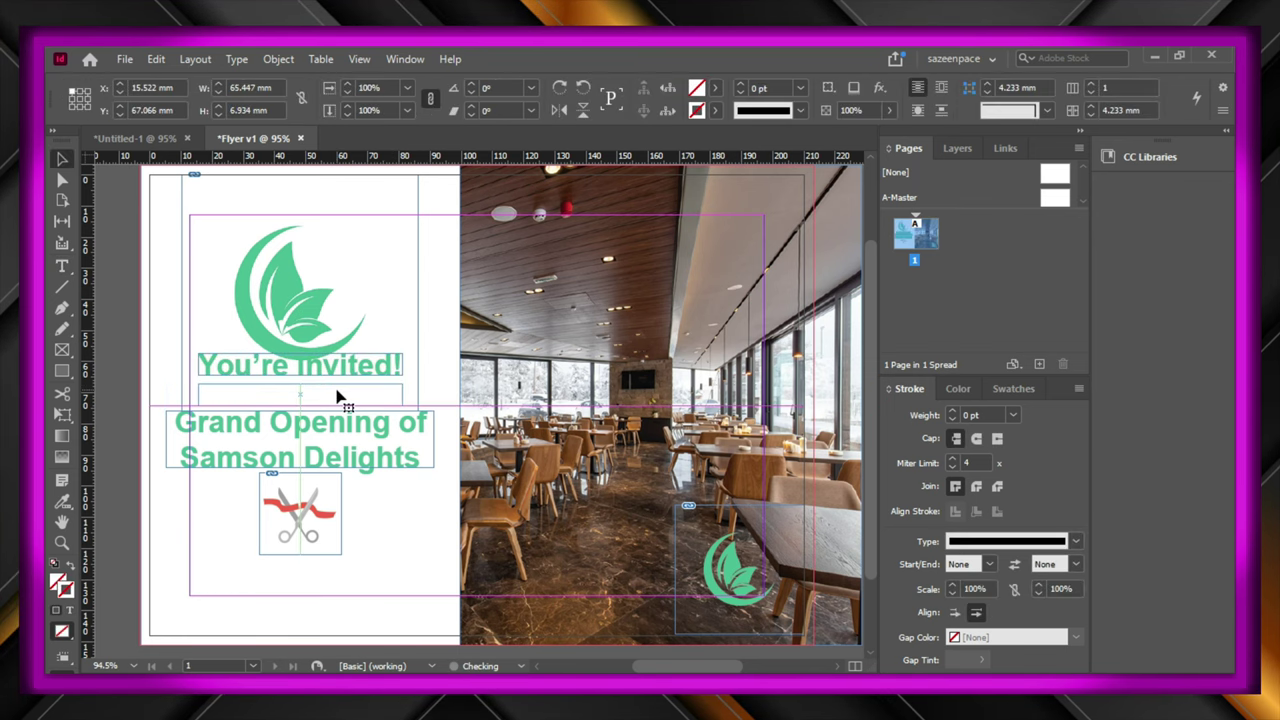
drag(176, 422, 420, 457)
click(259, 92)
click(259, 92)
click(259, 92)
click(259, 92)
click(259, 92)
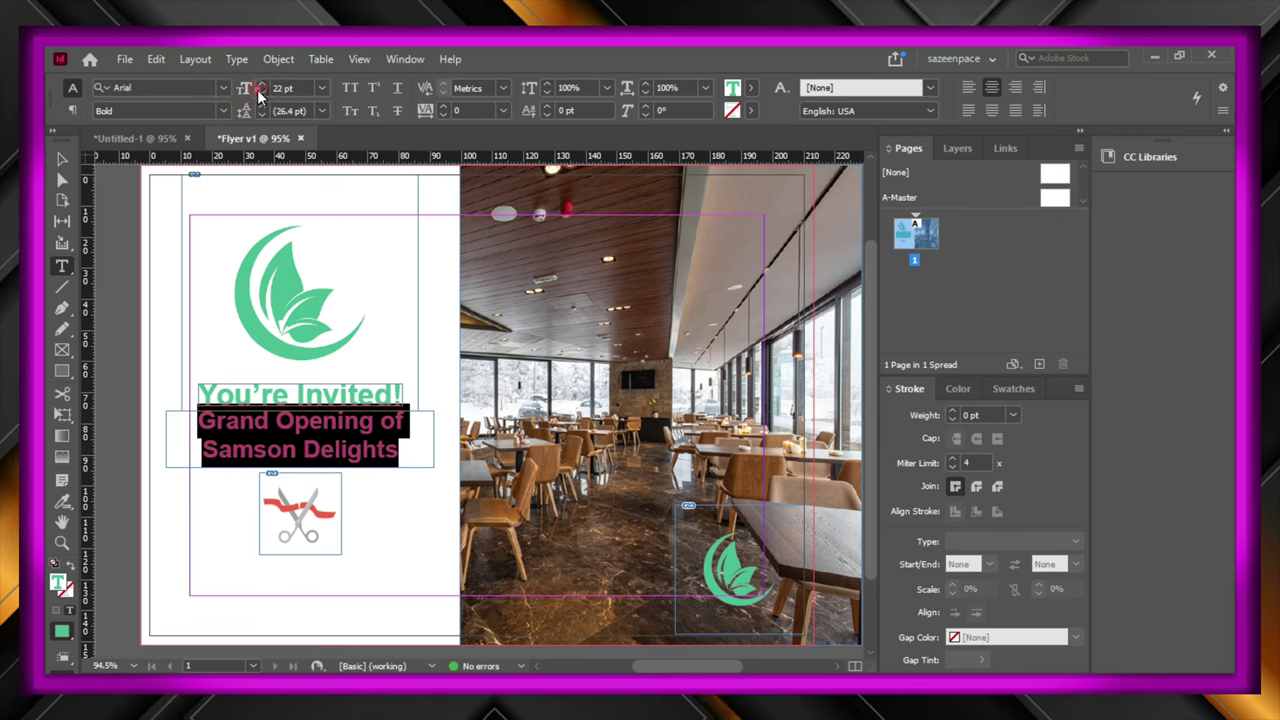
click(259, 92)
click(346, 447)
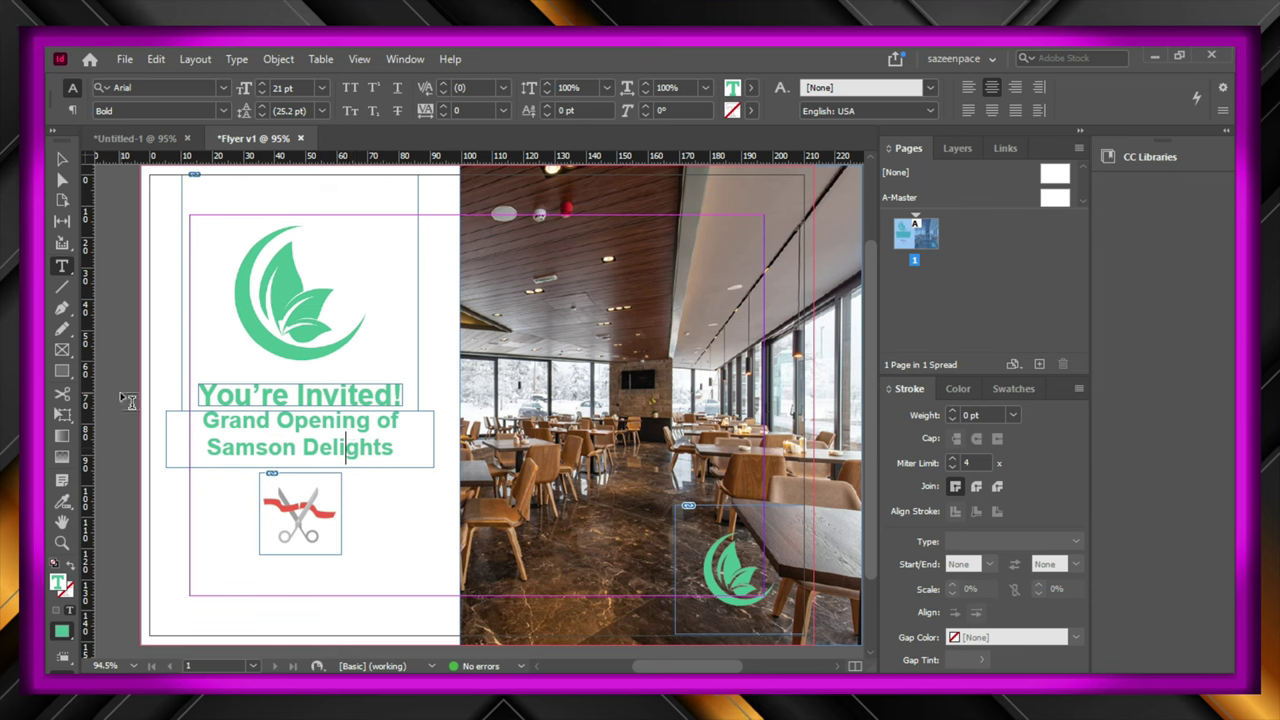
click(63, 160)
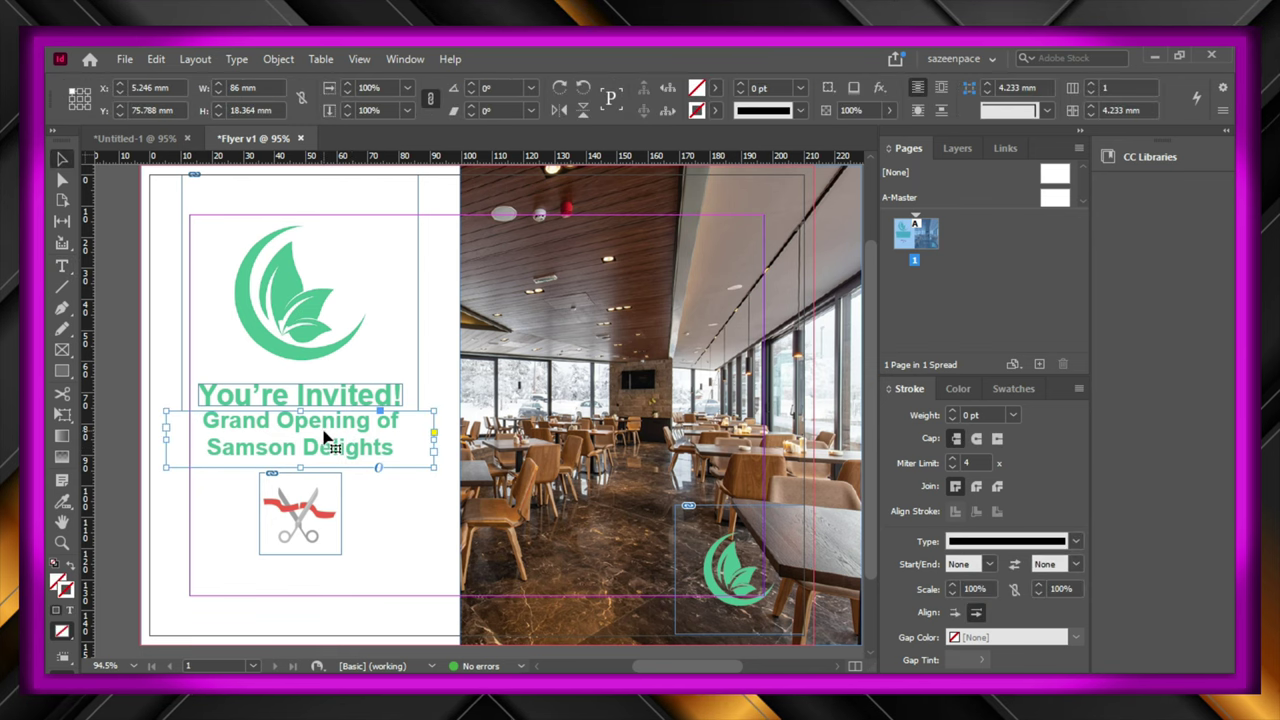
- Fit the Grand Opening frame to its text and nudge it slightly down
click(325, 443)
right_click(324, 440)
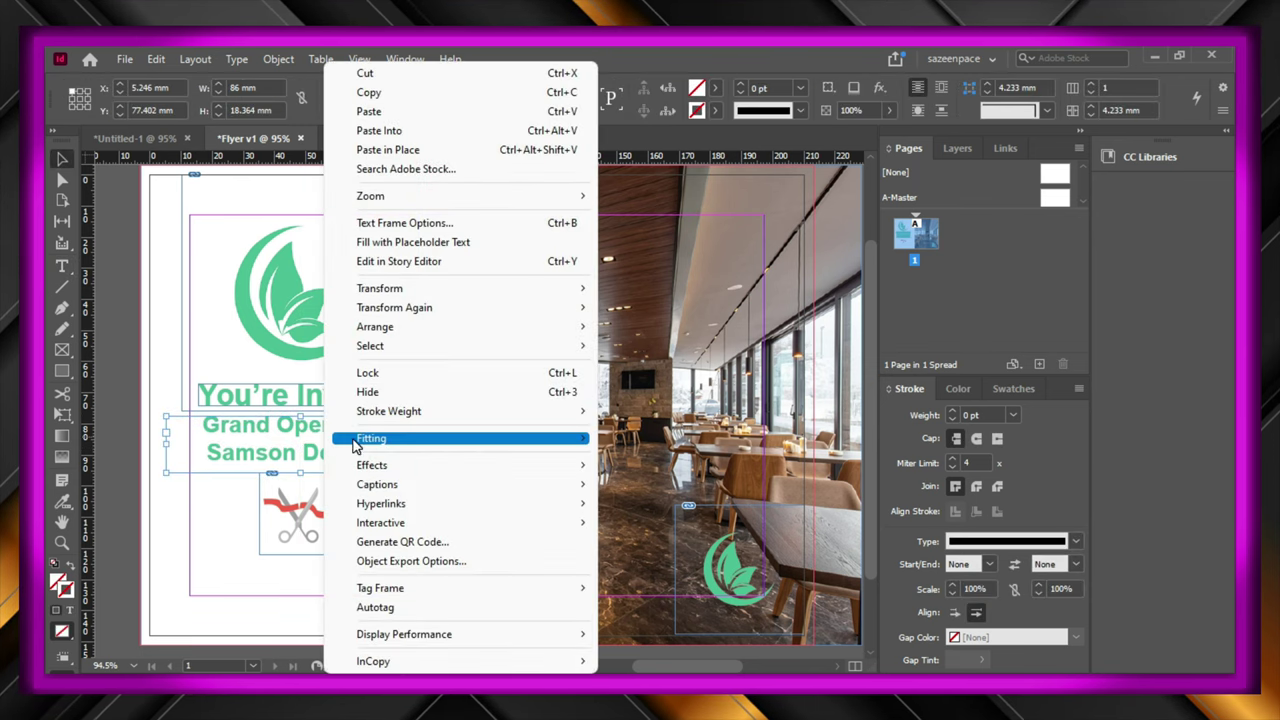
mouse_move(563, 444)
click(673, 438)
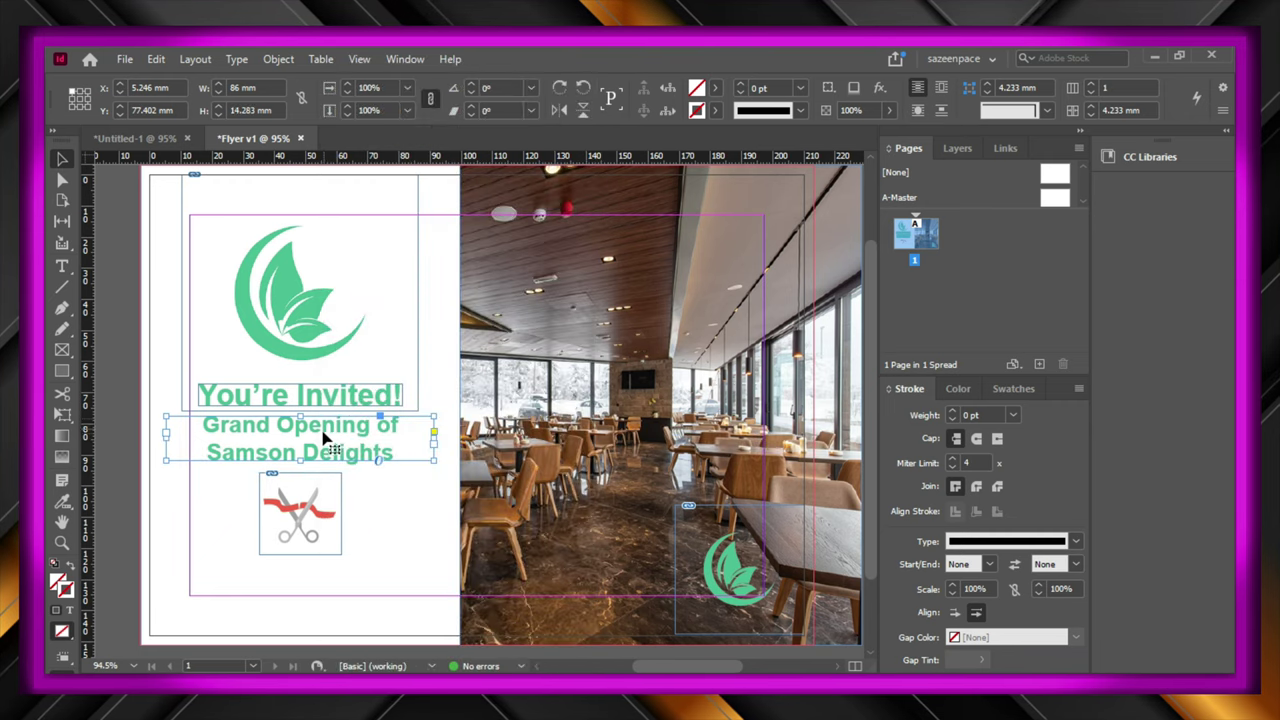
drag(323, 441, 323, 446)
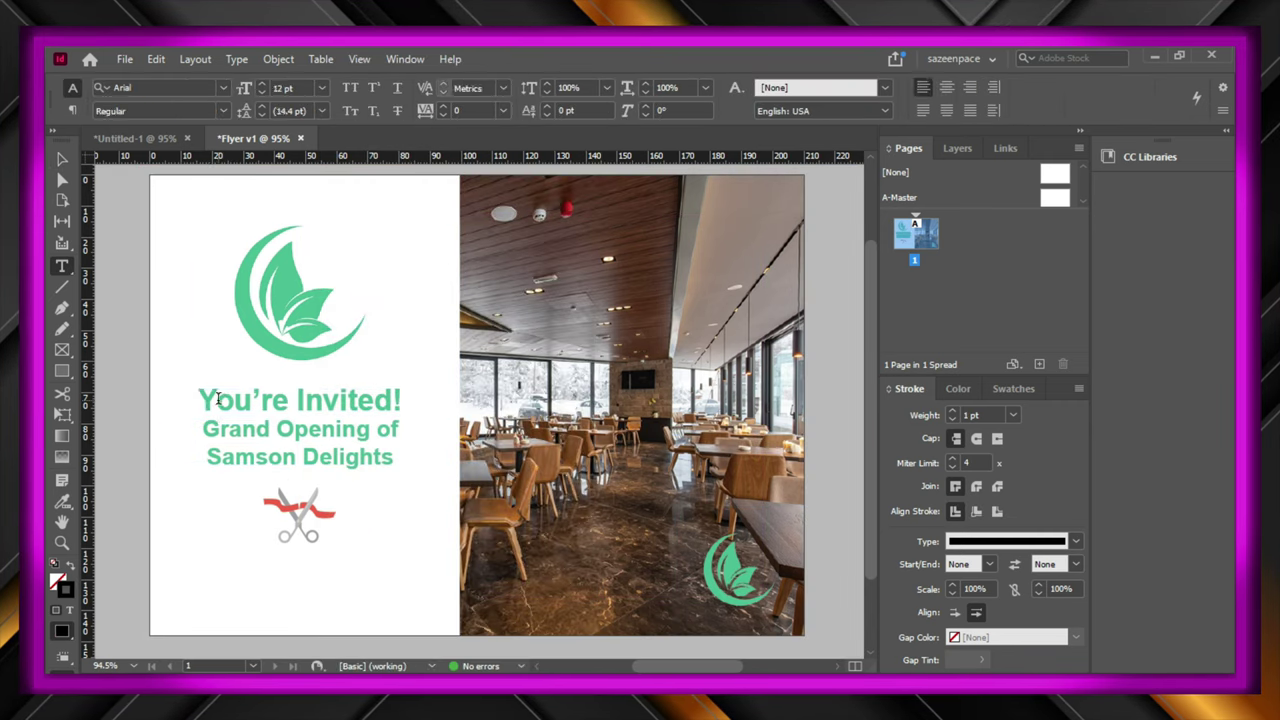
- Enlarge the You're Invited! text and fit its frame to the content
key(ctrl+a)
key(ctrl+x)
key(Escape)
key(ctrl+alt+shift+v)
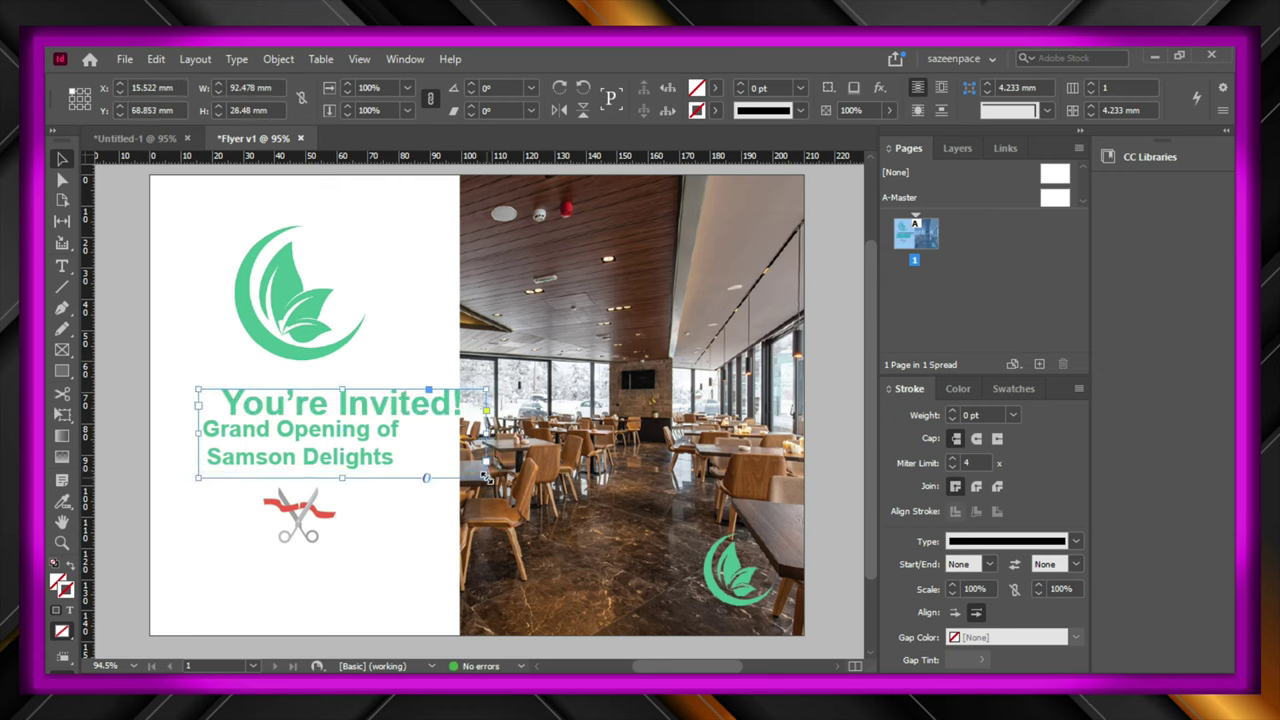
right_click(404, 430)
mouse_move(560, 438)
click(697, 440)
- Slightly shrink the Grand Opening text, then select the scissors graphic
click(323, 437)
key(ctrl+a)
click(262, 88)
click(61, 157)
click(335, 410)
click(270, 538)
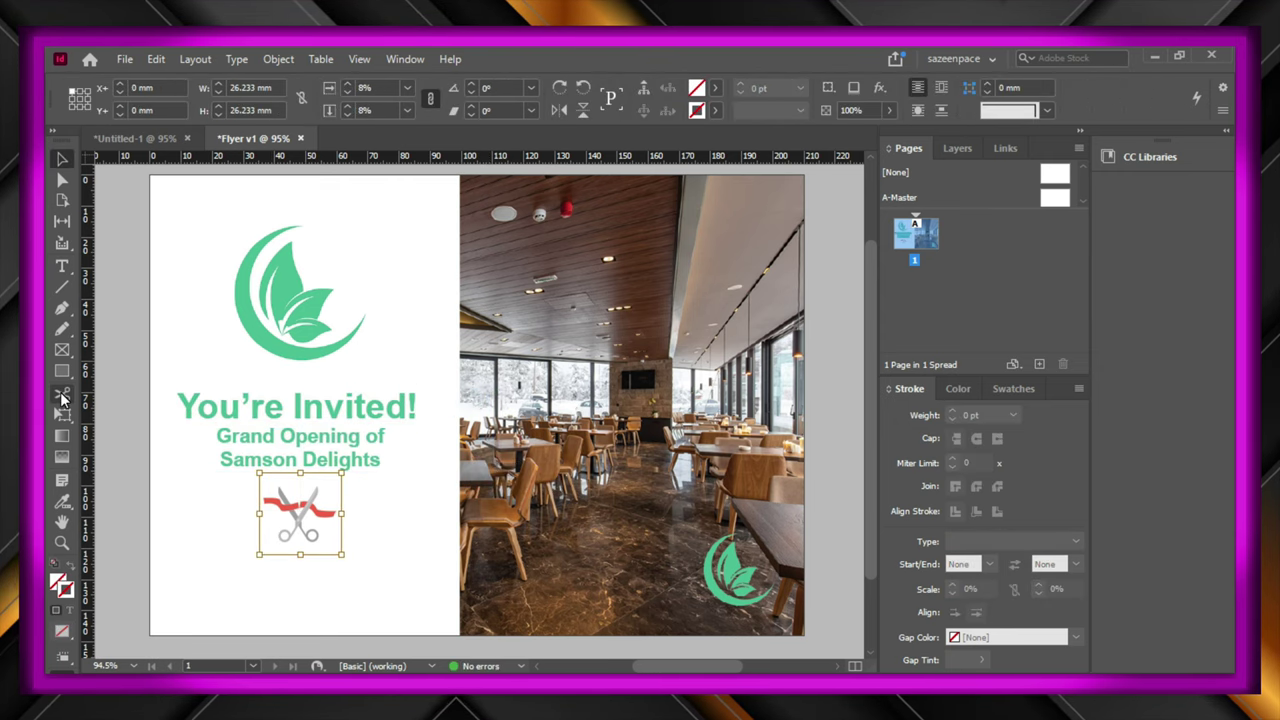
click(61, 265)
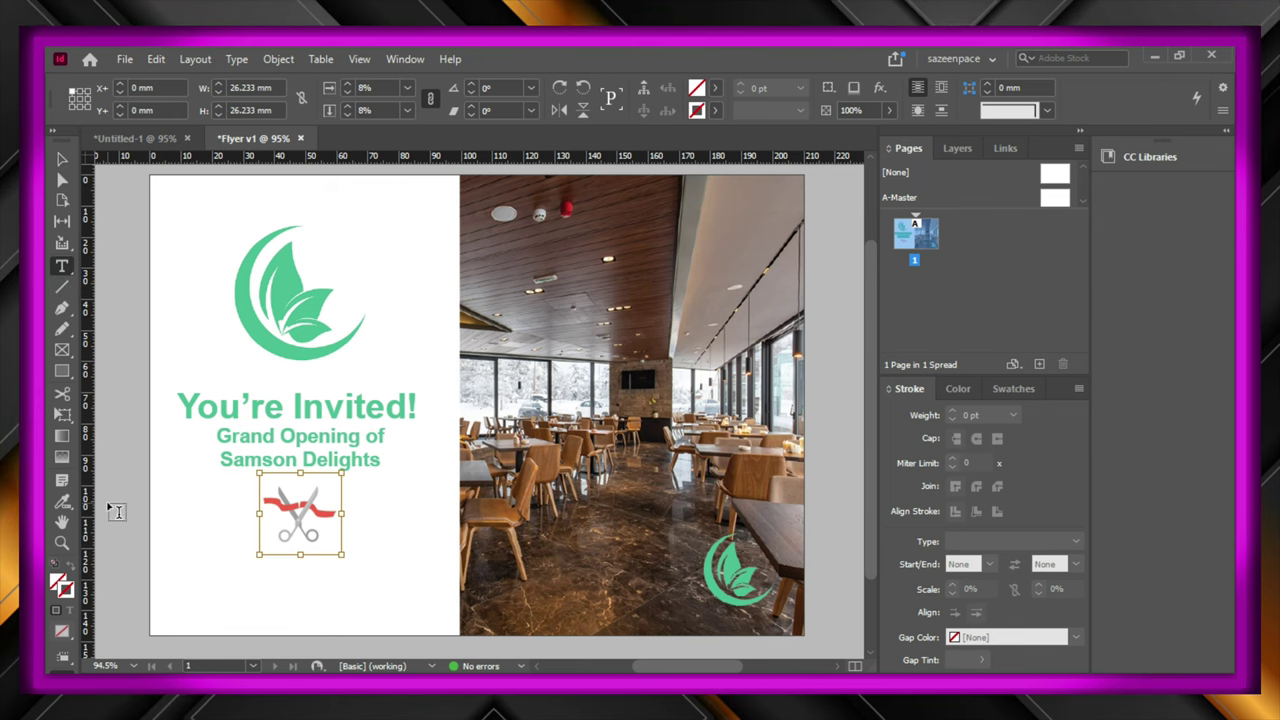
drag(108, 502, 291, 547)
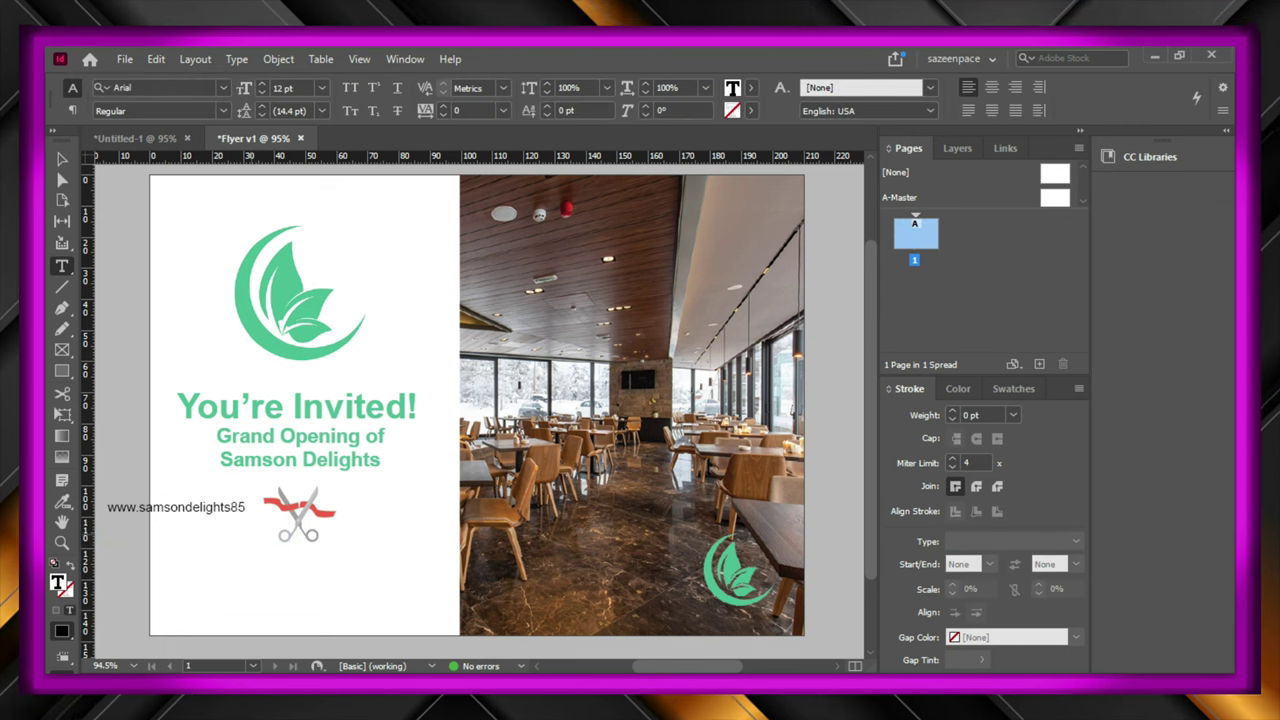
text(.com)
key(ctrl+a)
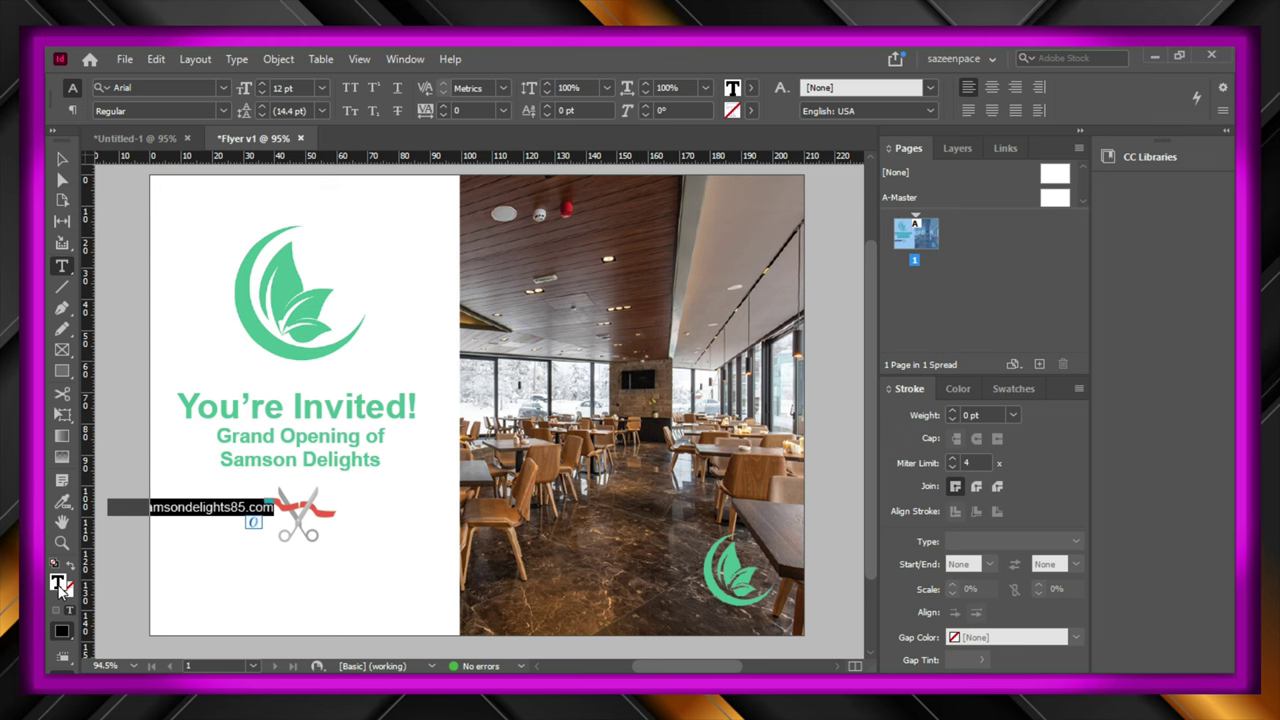
- Colour the website address the scissors ribbon's red (f15e4b), sampled with the eyedropper
double_click(59, 588)
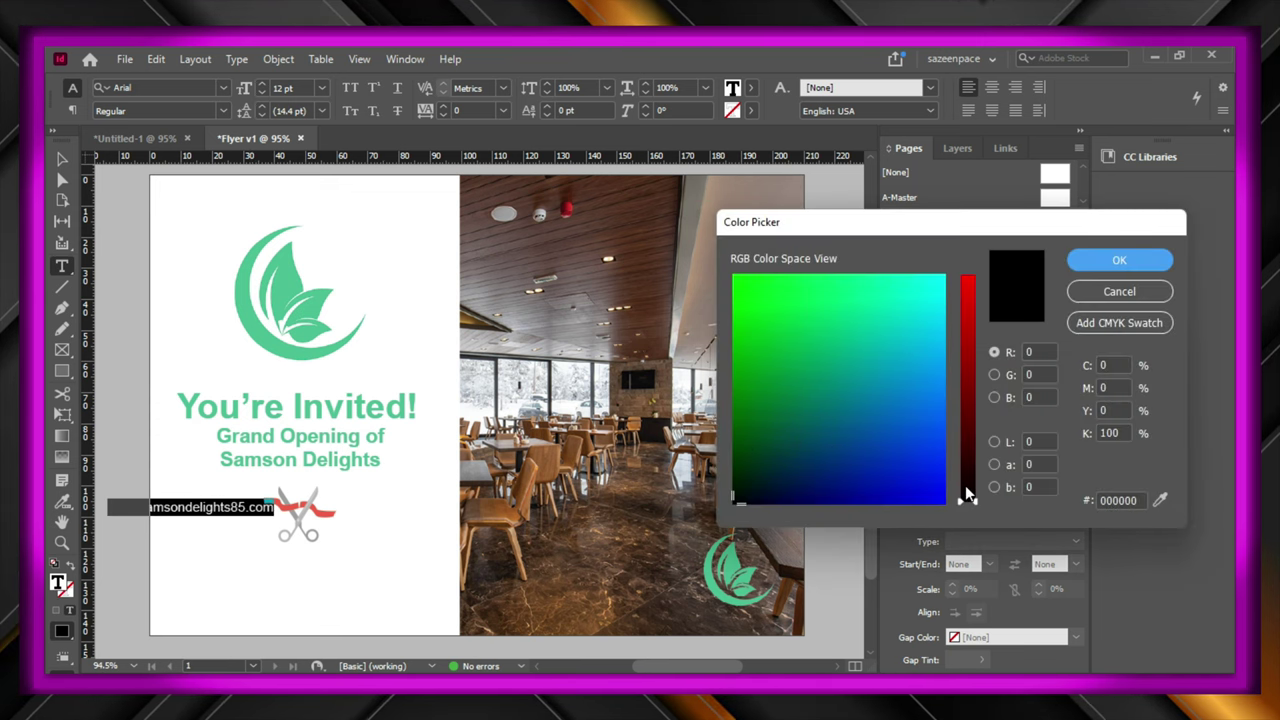
click(1166, 494)
click(320, 507)
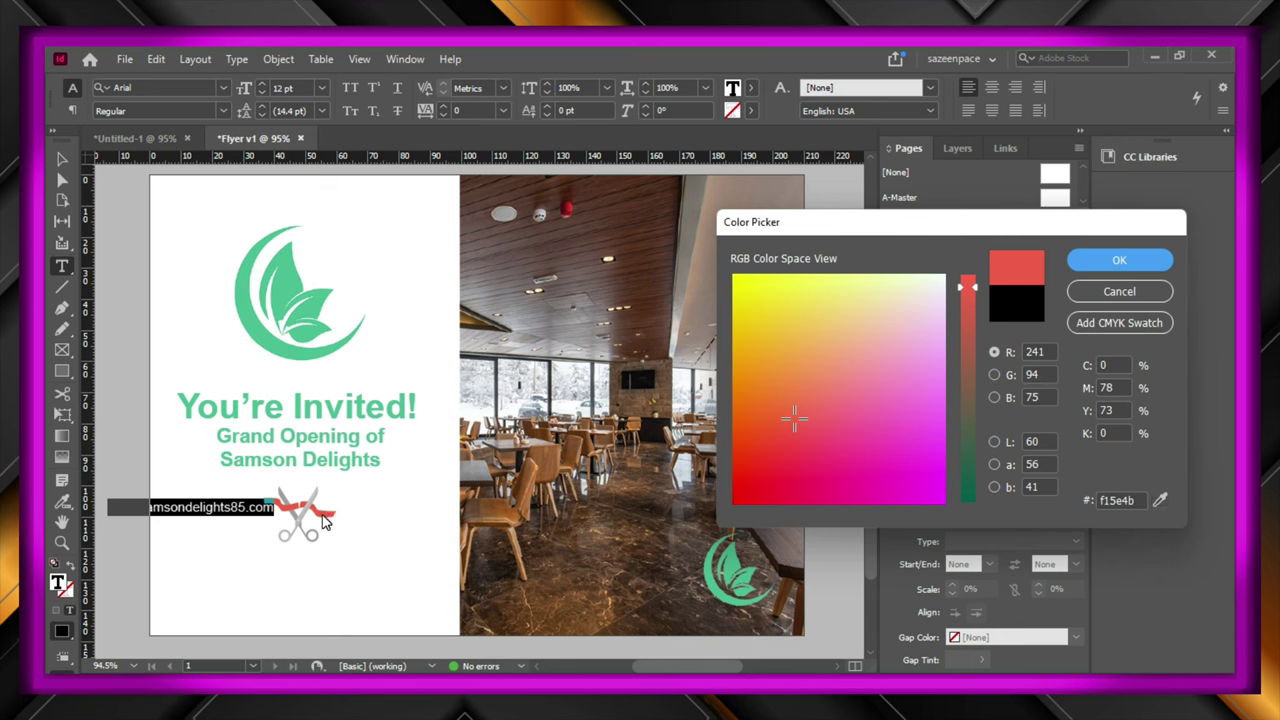
click(1119, 262)
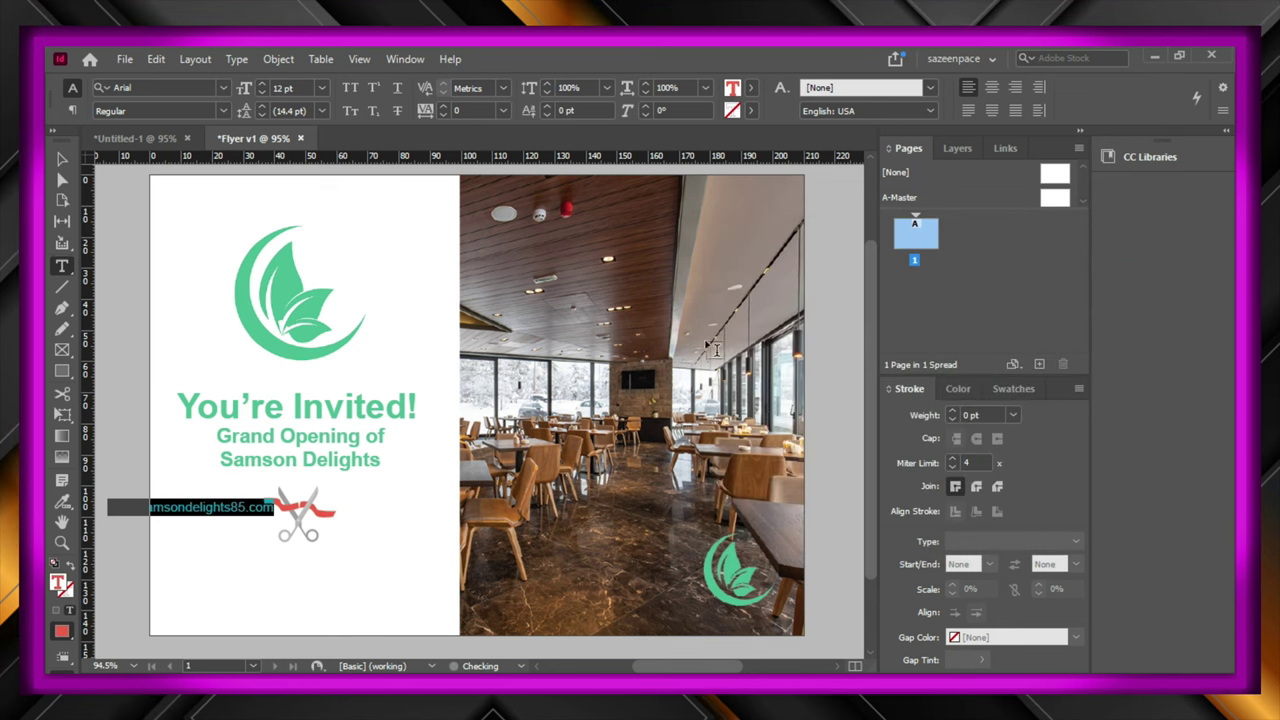
click(60, 158)
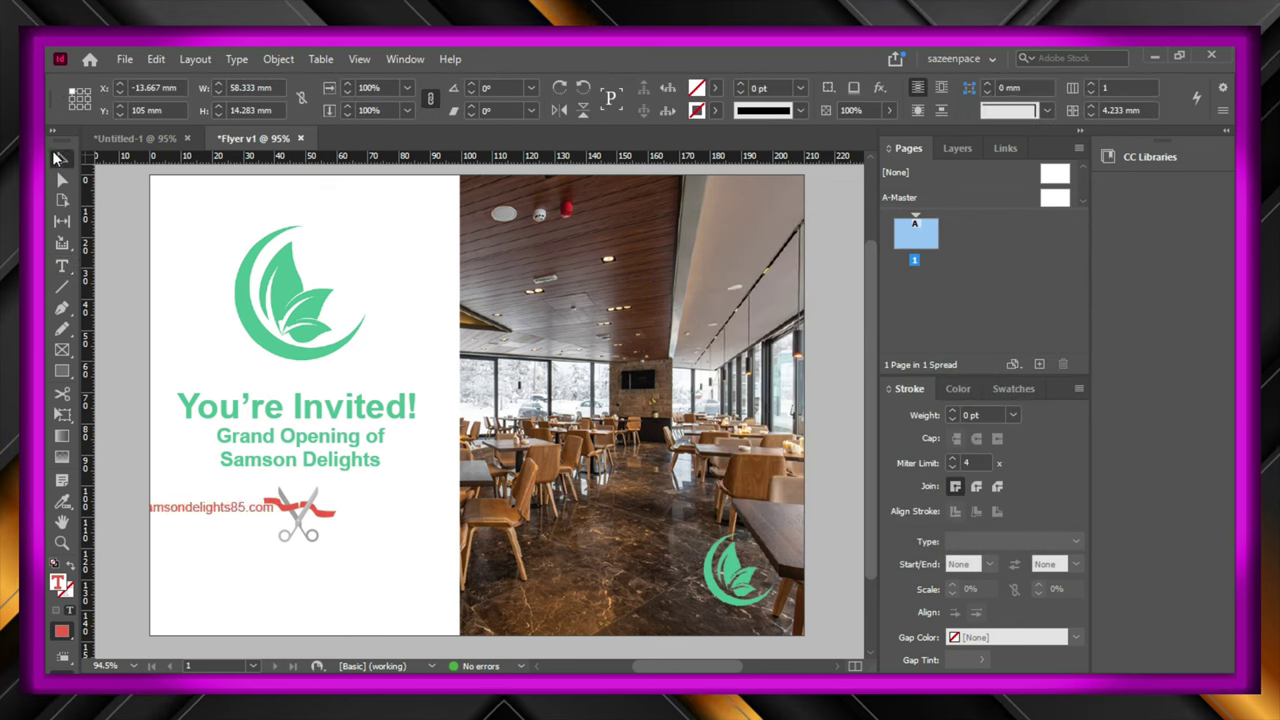
- Move the address frame below the scissors, fit it to its text, and preview the flyer
drag(223, 531, 313, 578)
triple_click(313, 578)
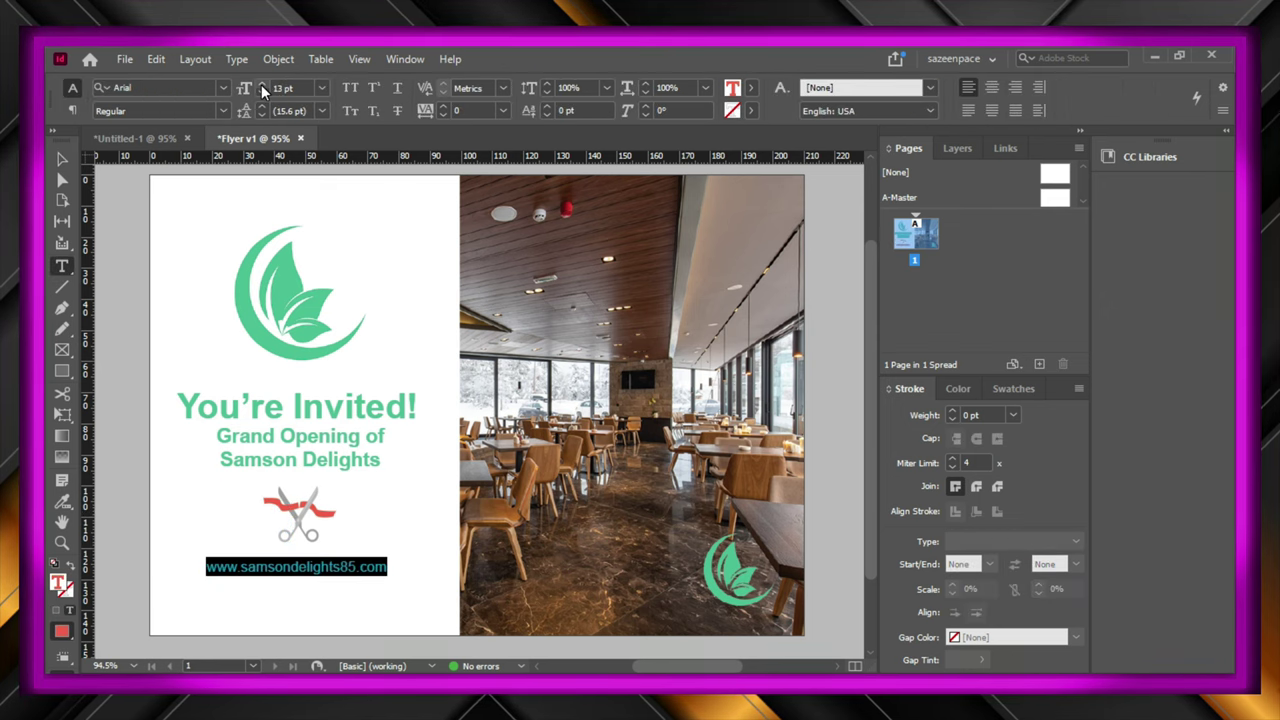
key(Escape)
right_click(315, 578)
mouse_move(570, 438)
click(660, 438)
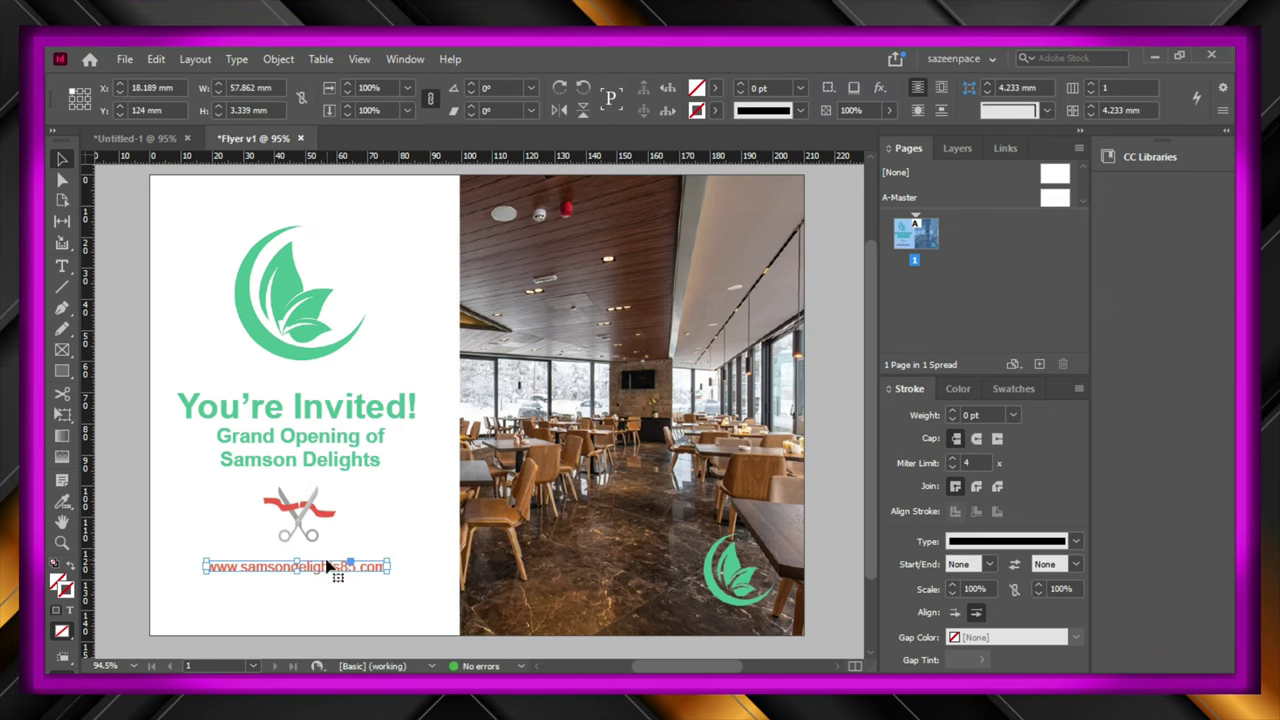
click(130, 262)
key(w)
key(w)
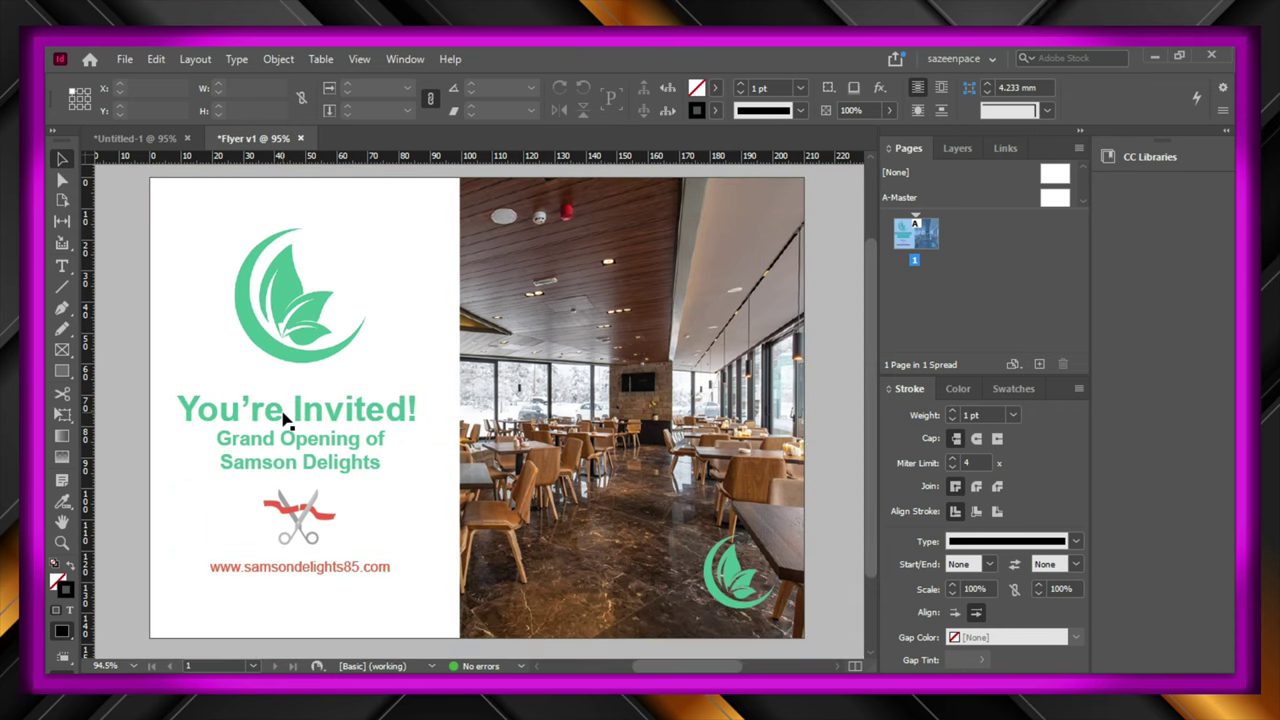
- Add a cyan drop shadow to the You're Invited! heading
click(205, 412)
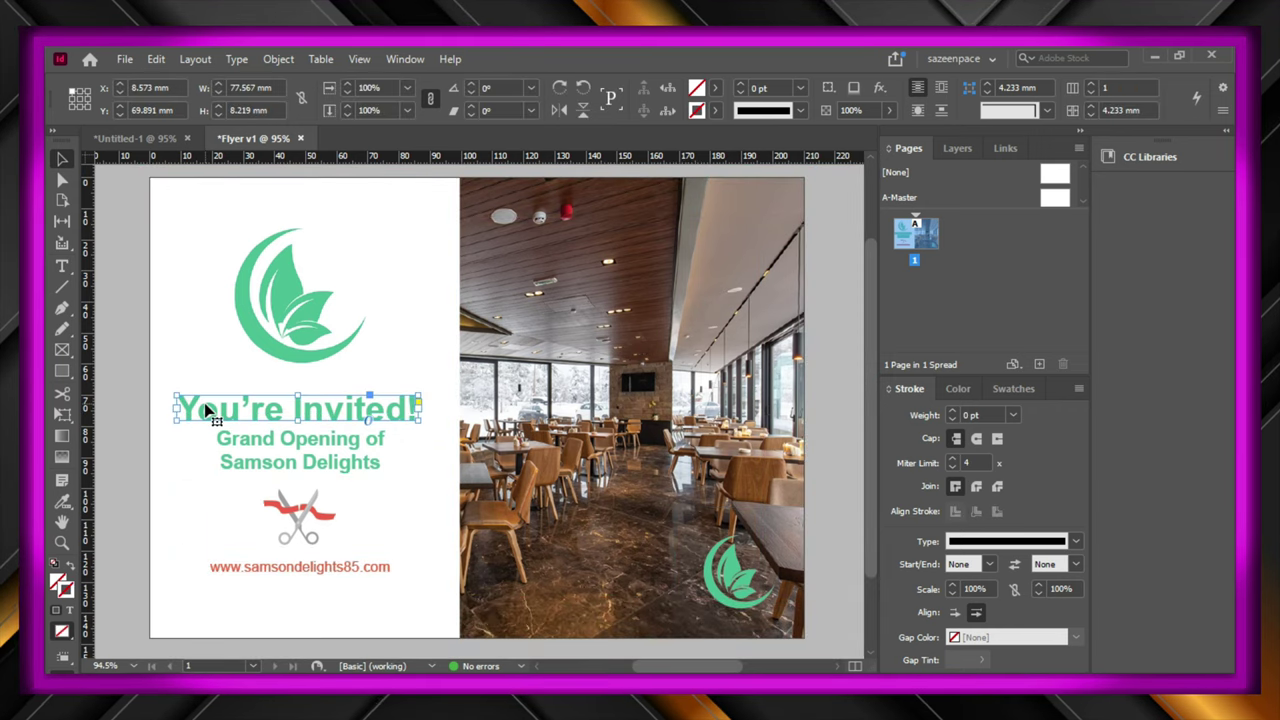
key(w)
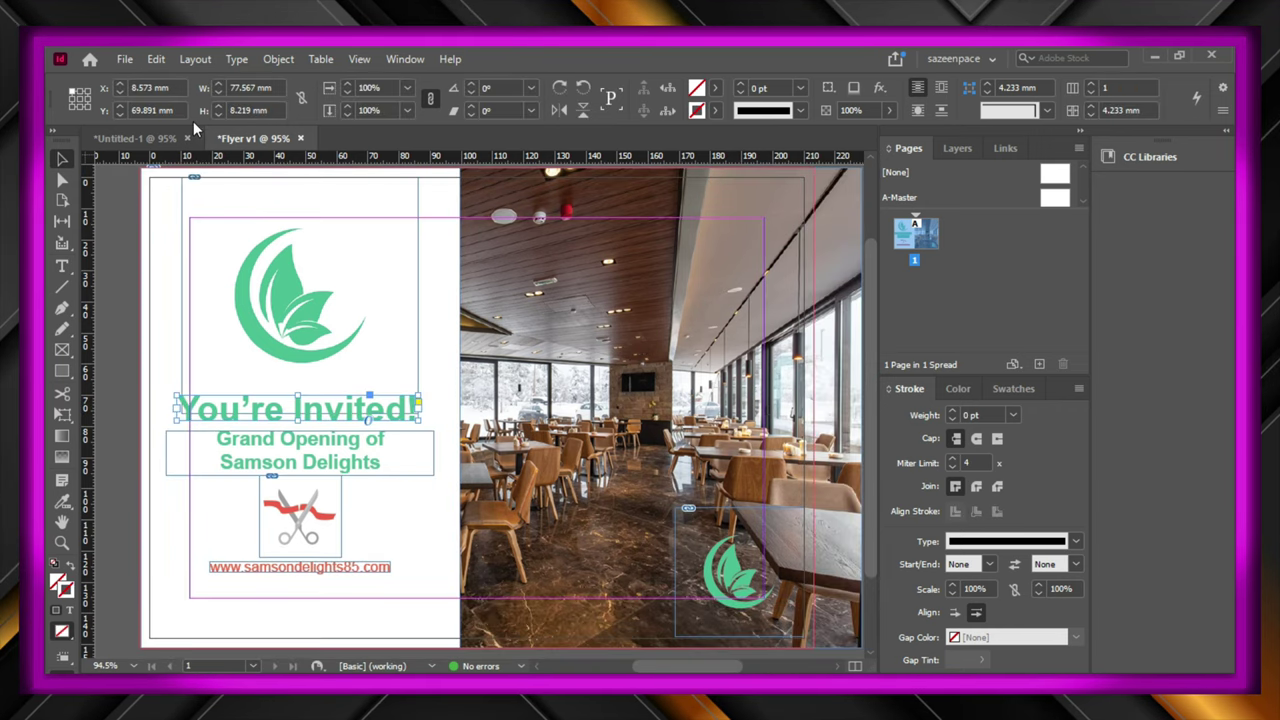
click(285, 58)
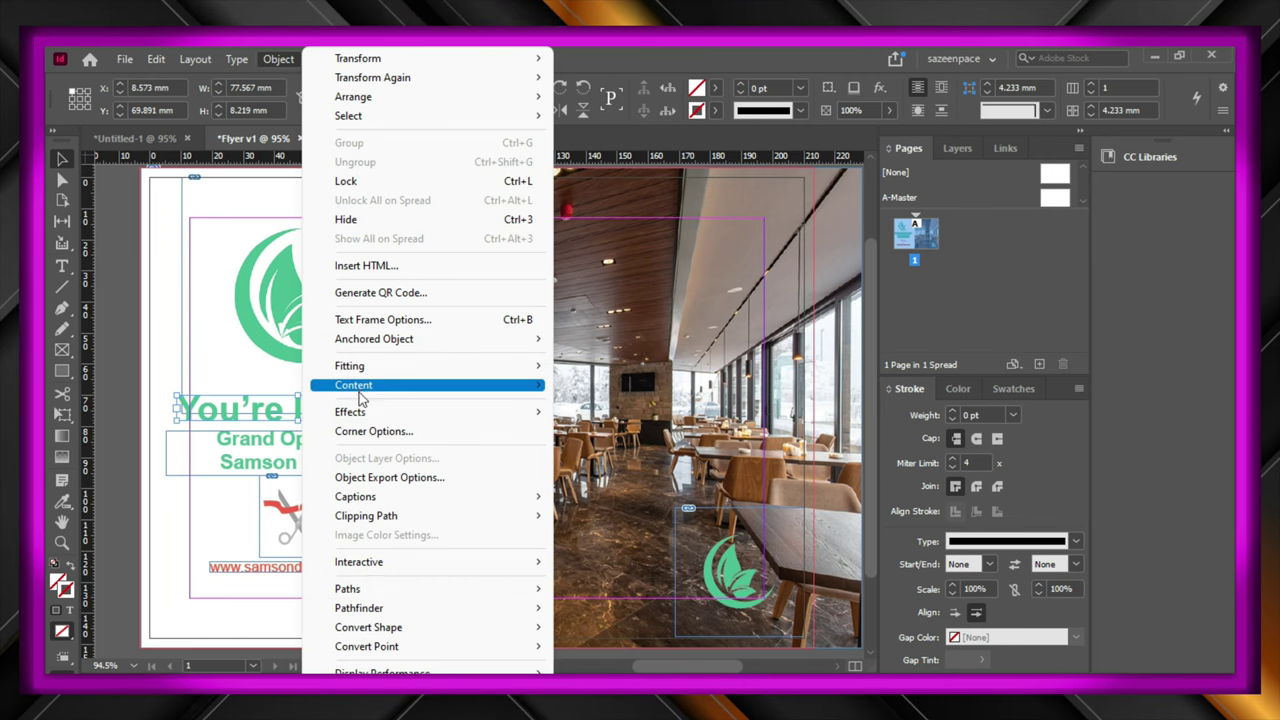
mouse_move(364, 414)
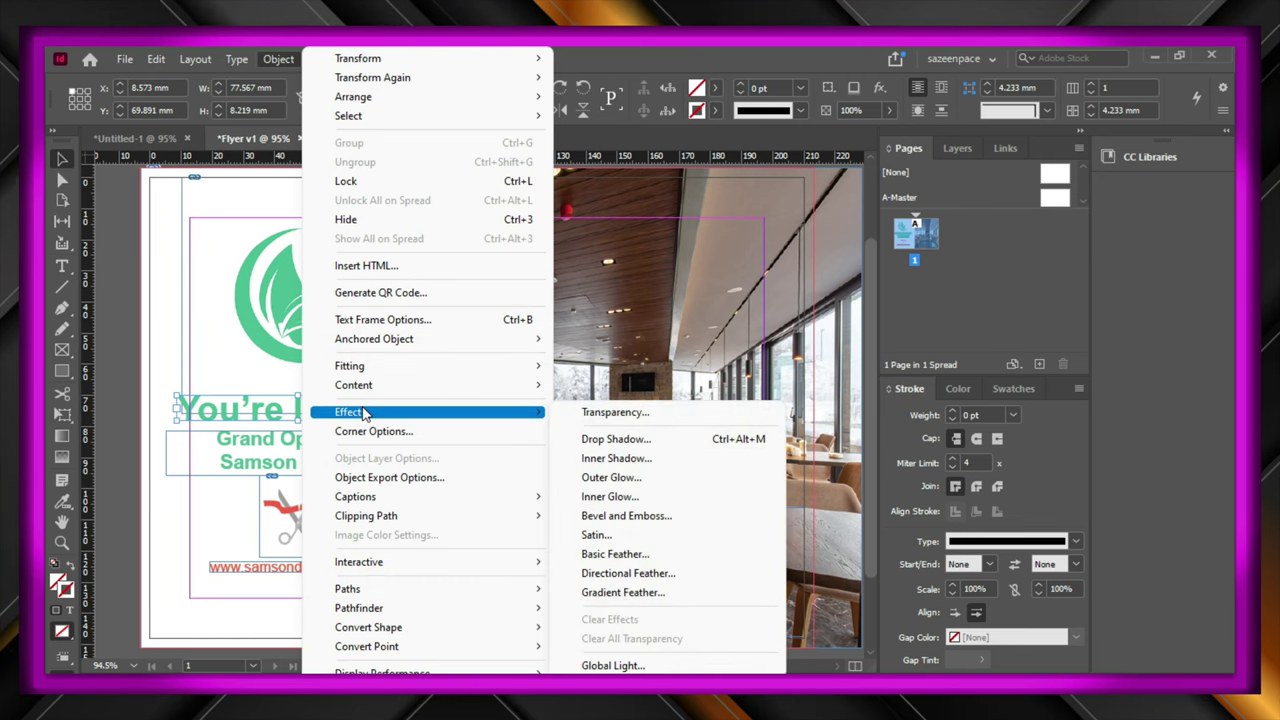
click(618, 441)
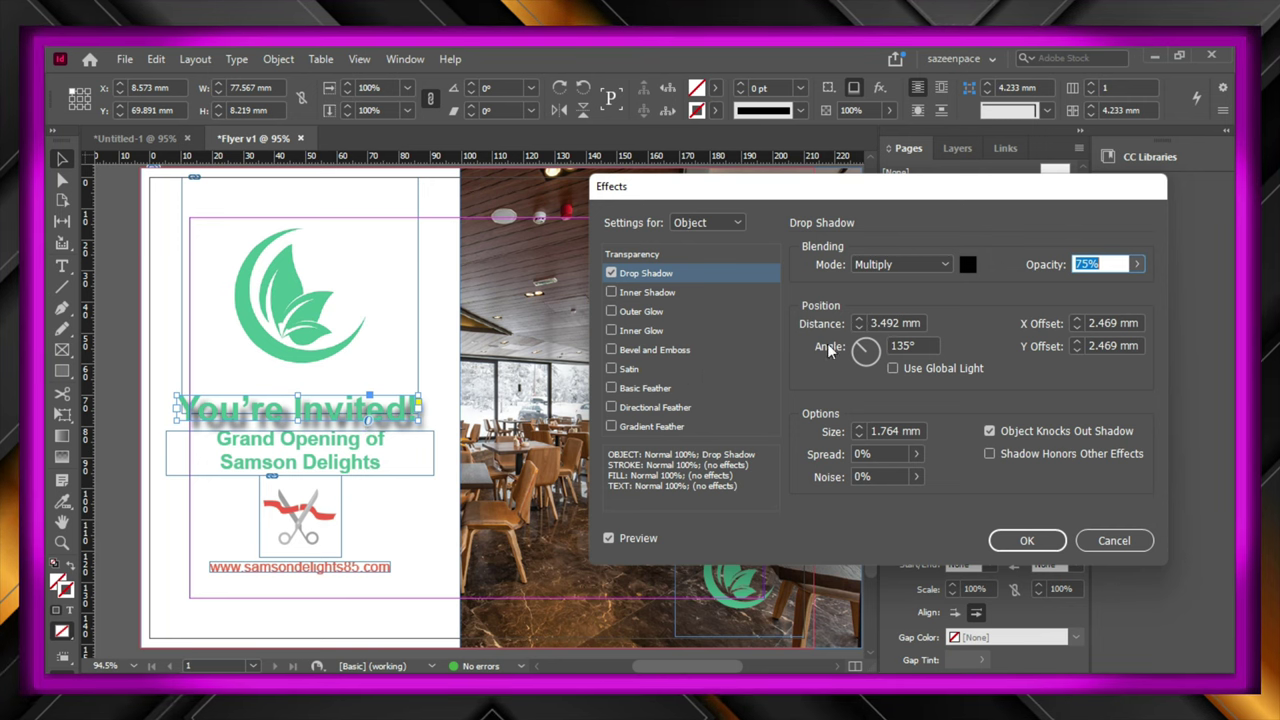
click(967, 264)
click(543, 366)
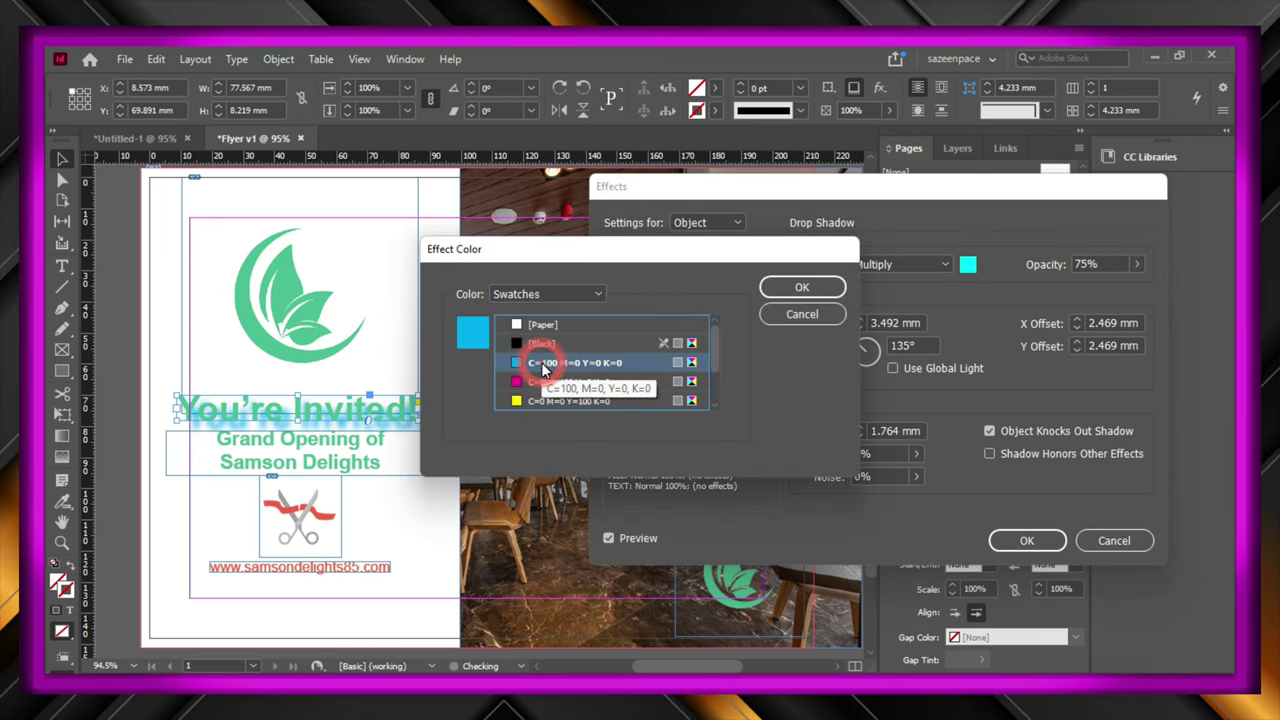
click(802, 287)
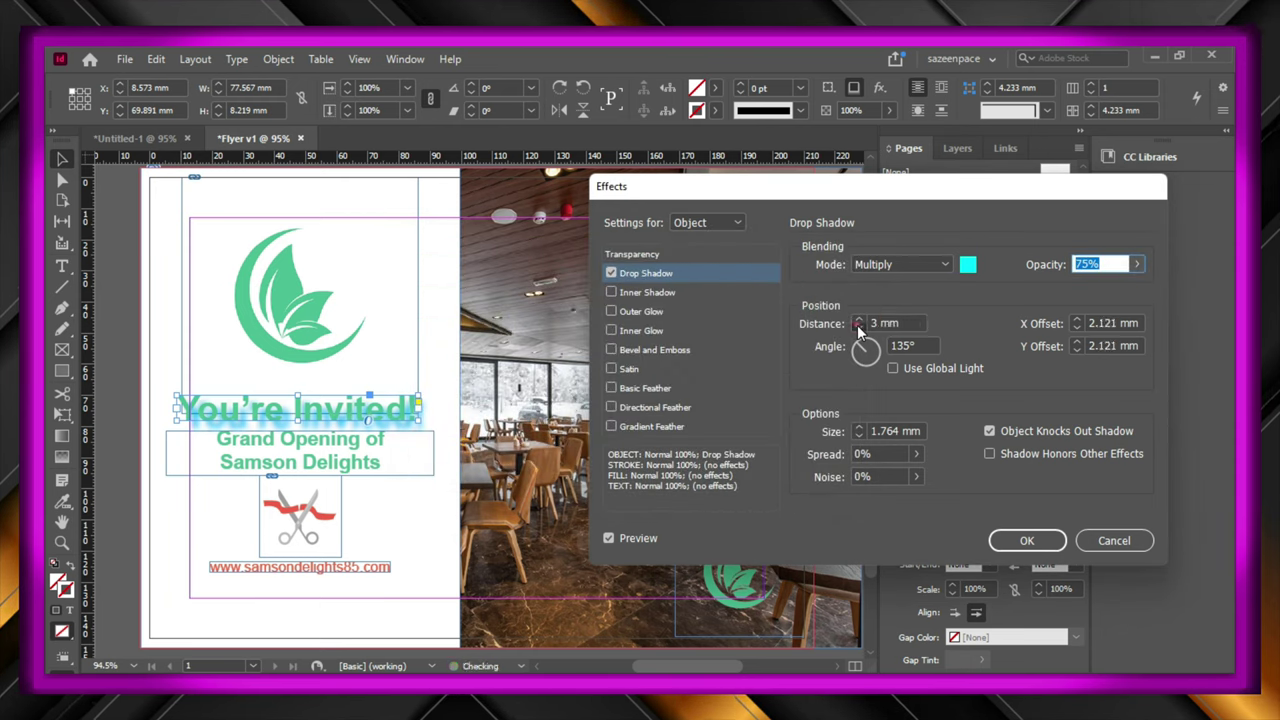
- Set the heading's shadow distance to 0 mm and angle to 90°, then apply it
click(858, 328)
click(858, 328)
click(858, 328)
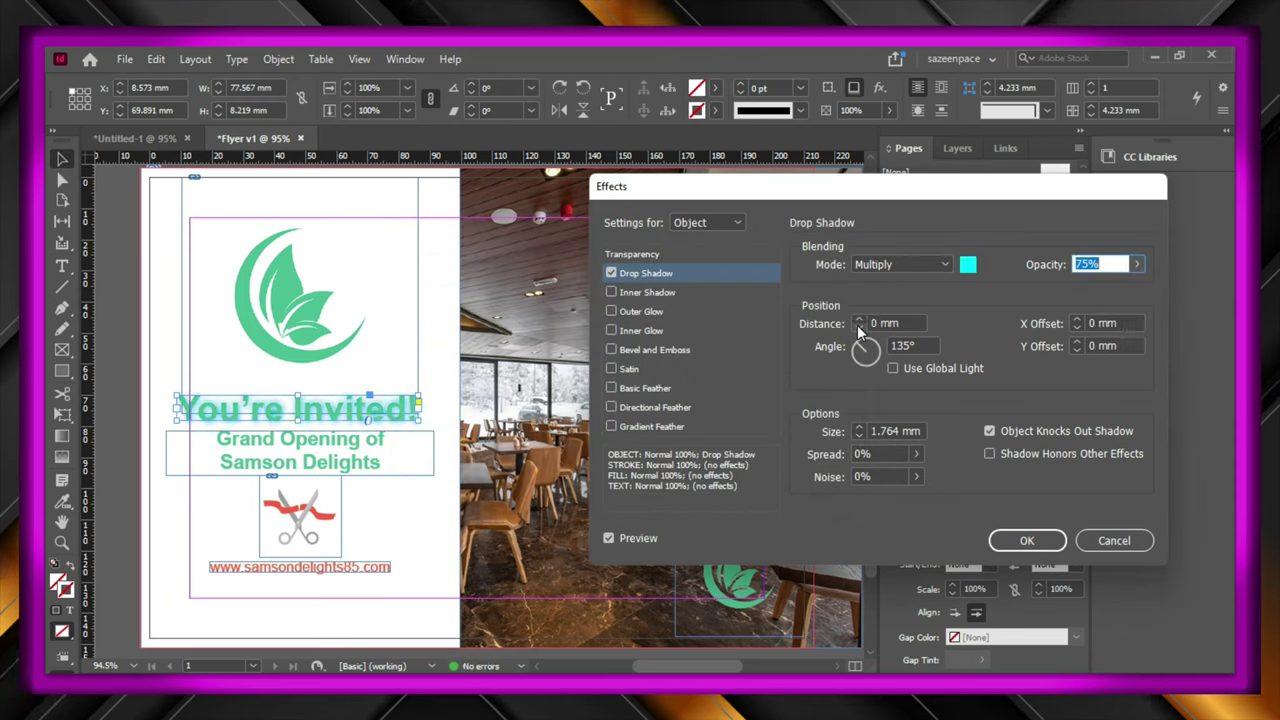
click(860, 352)
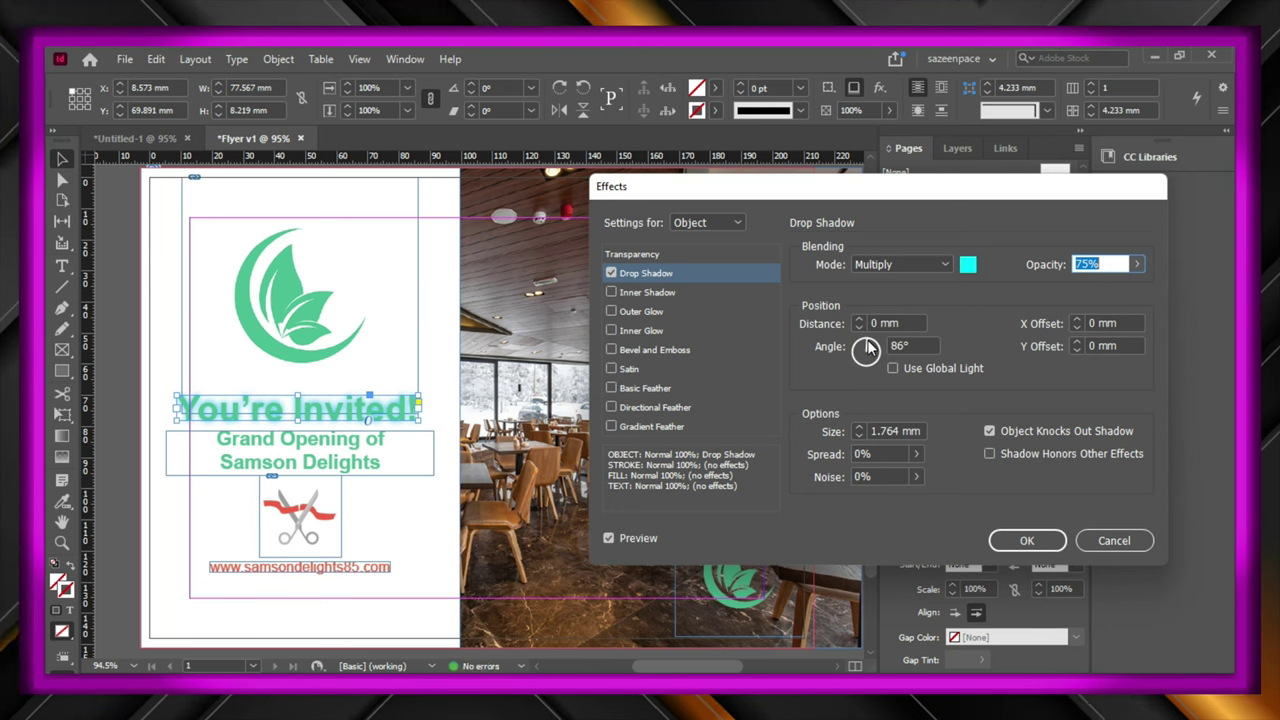
click(866, 346)
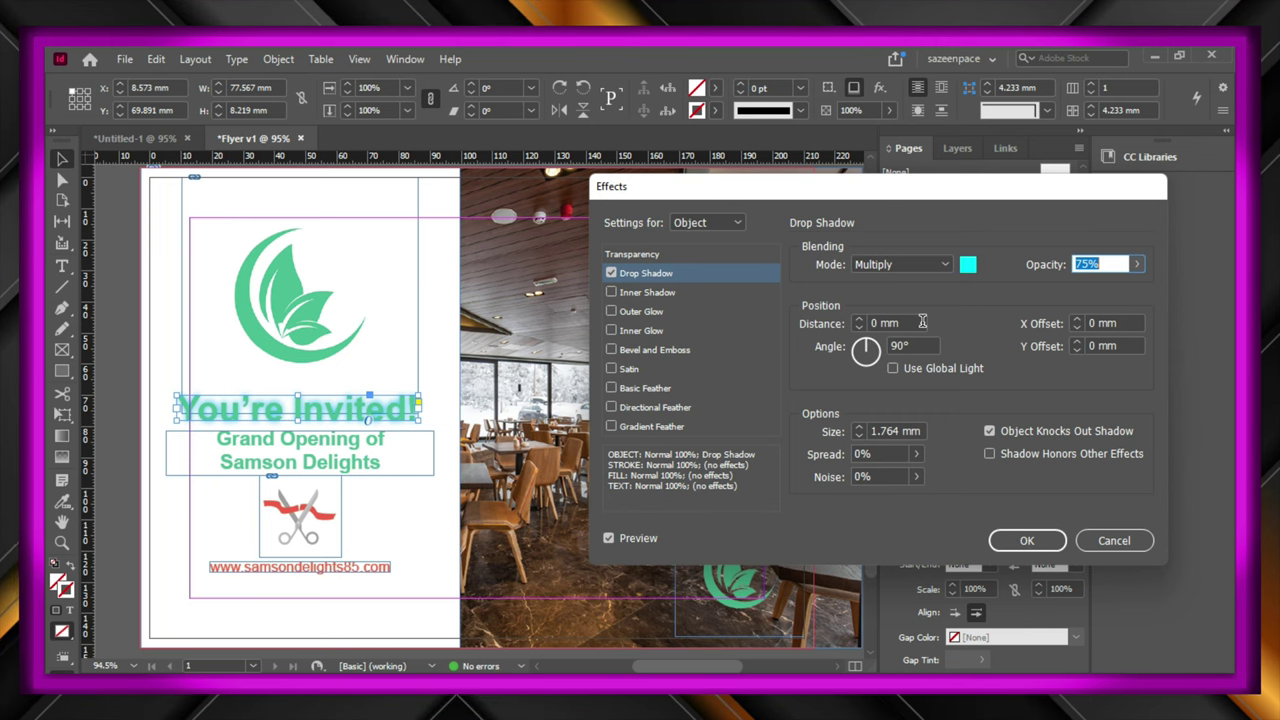
click(1030, 540)
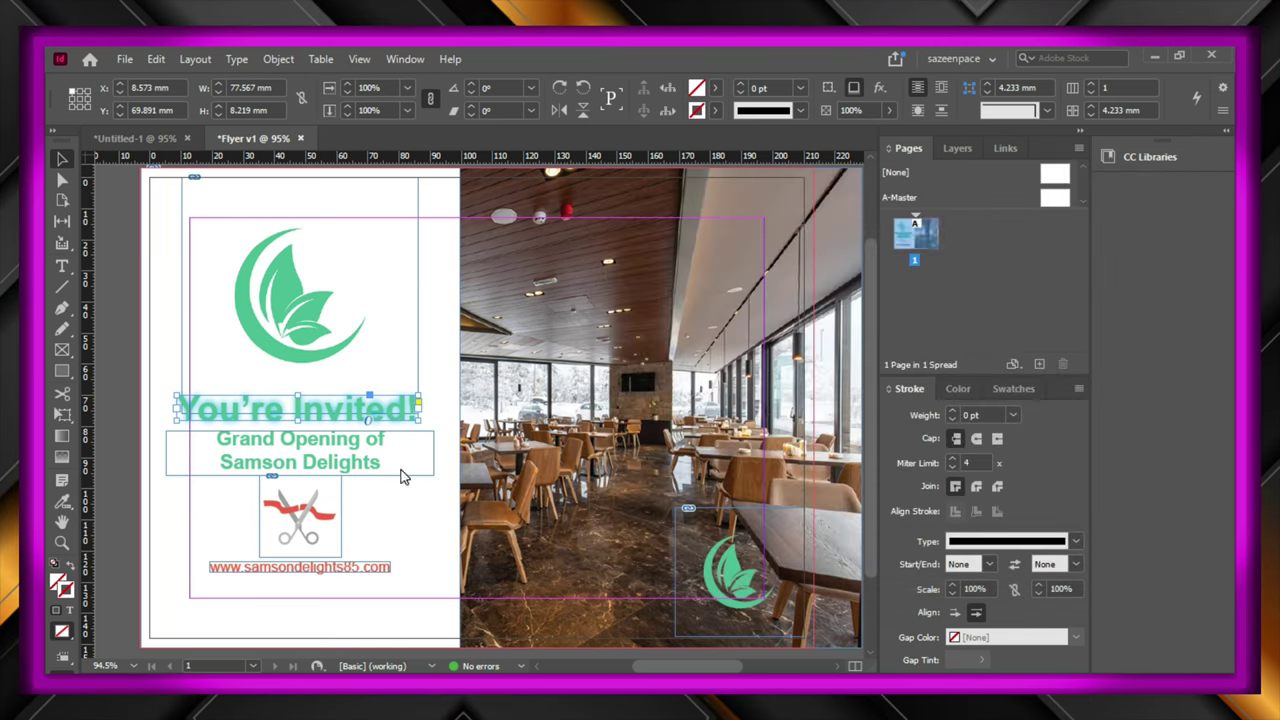
- Give the Grand Opening of Samson Delights text the same cyan glow, then deselect
click(400, 470)
click(279, 59)
click(615, 450)
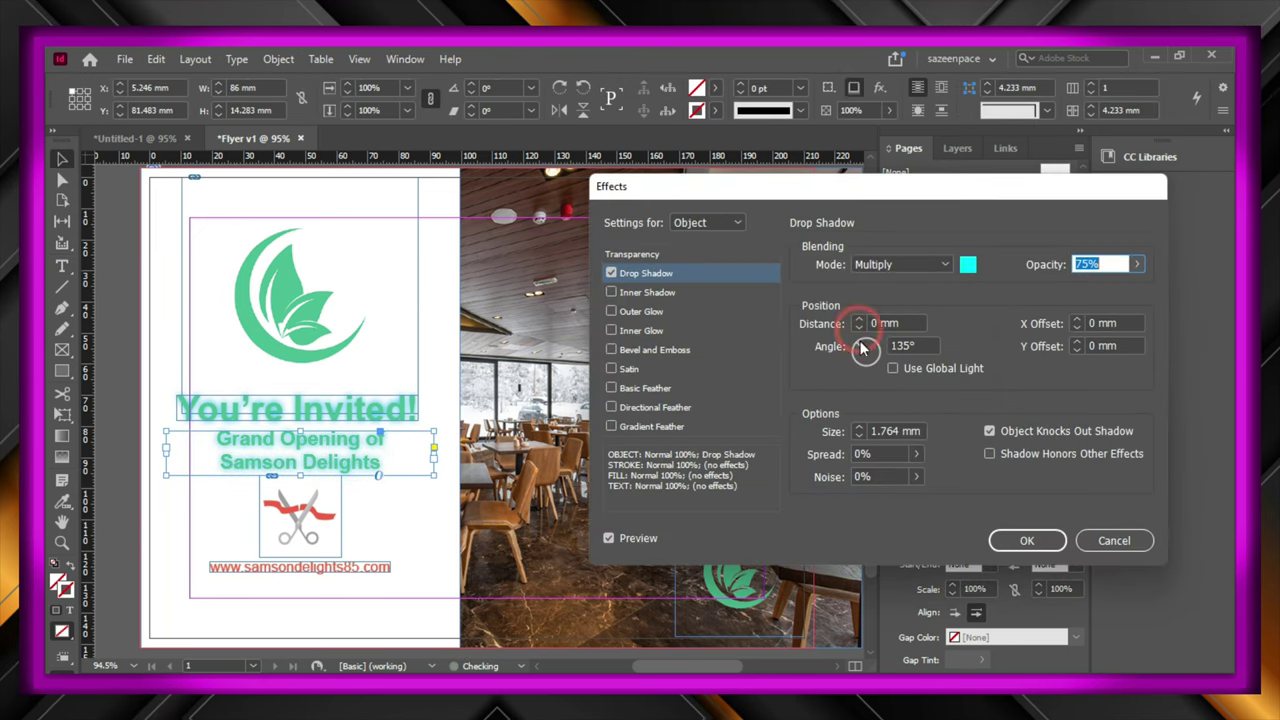
click(866, 346)
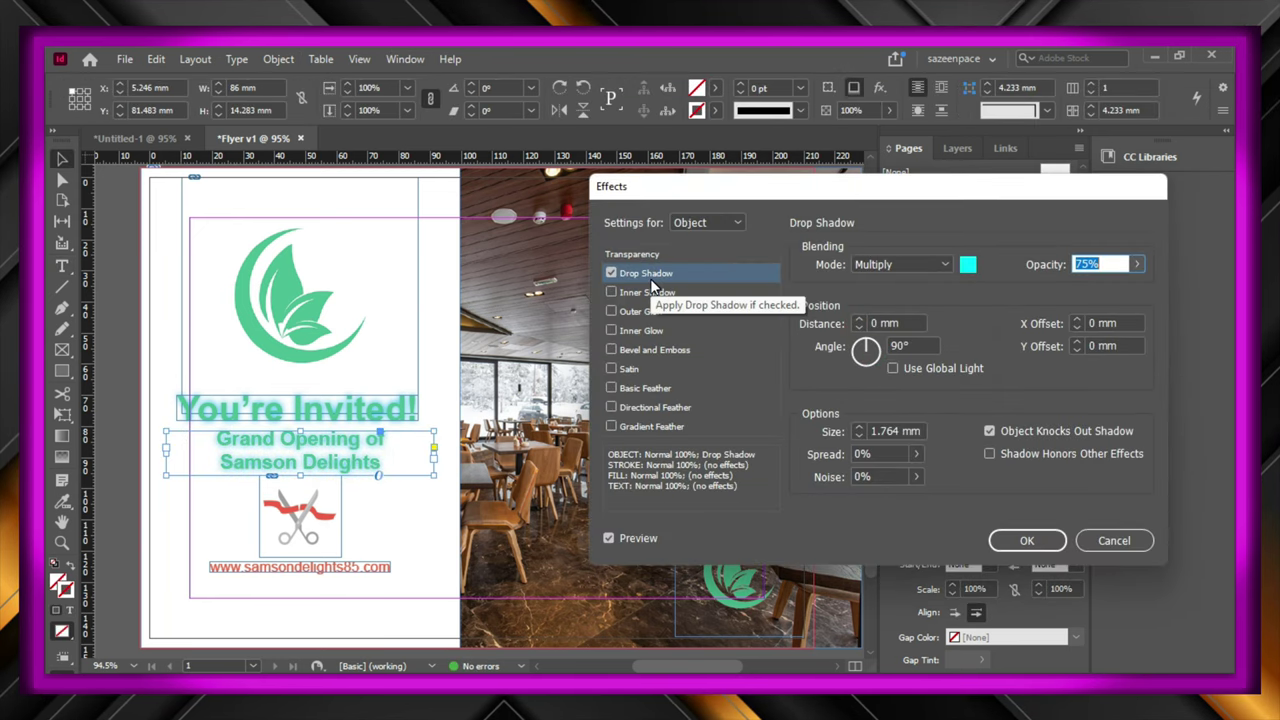
key(Return)
click(128, 235)
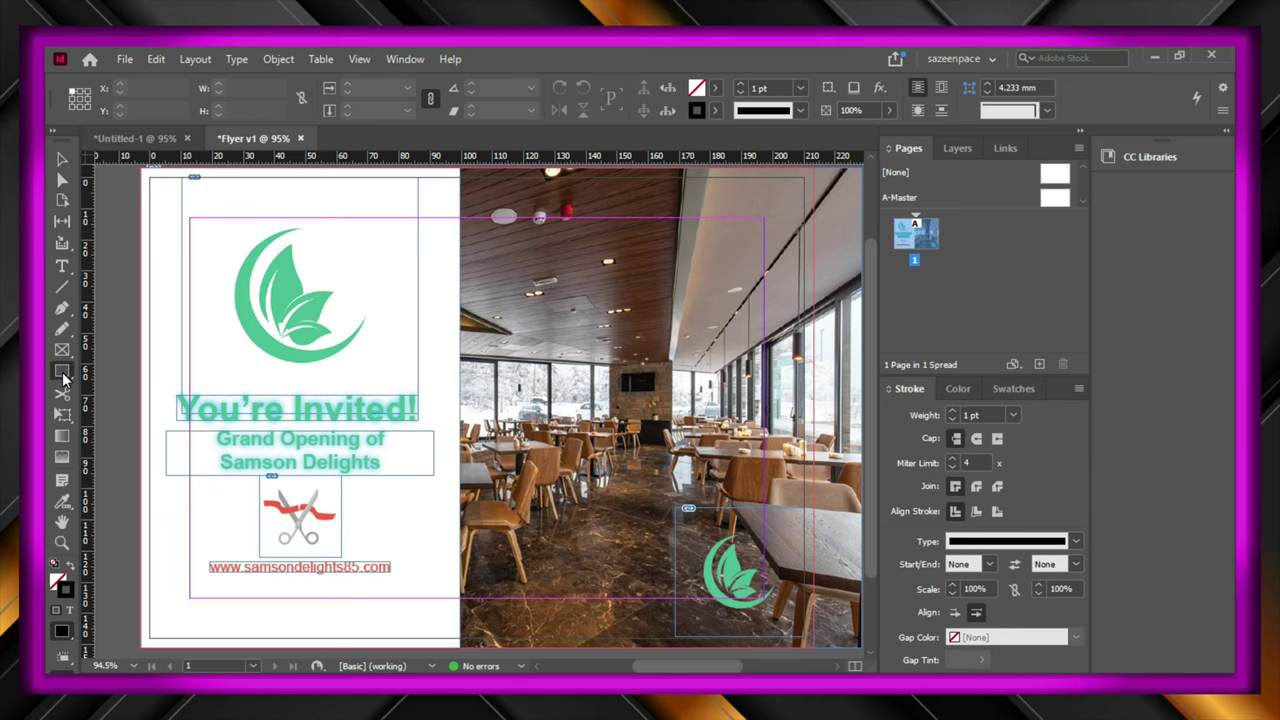
- Draw a rectangle over most of the page with no fill
key(w)
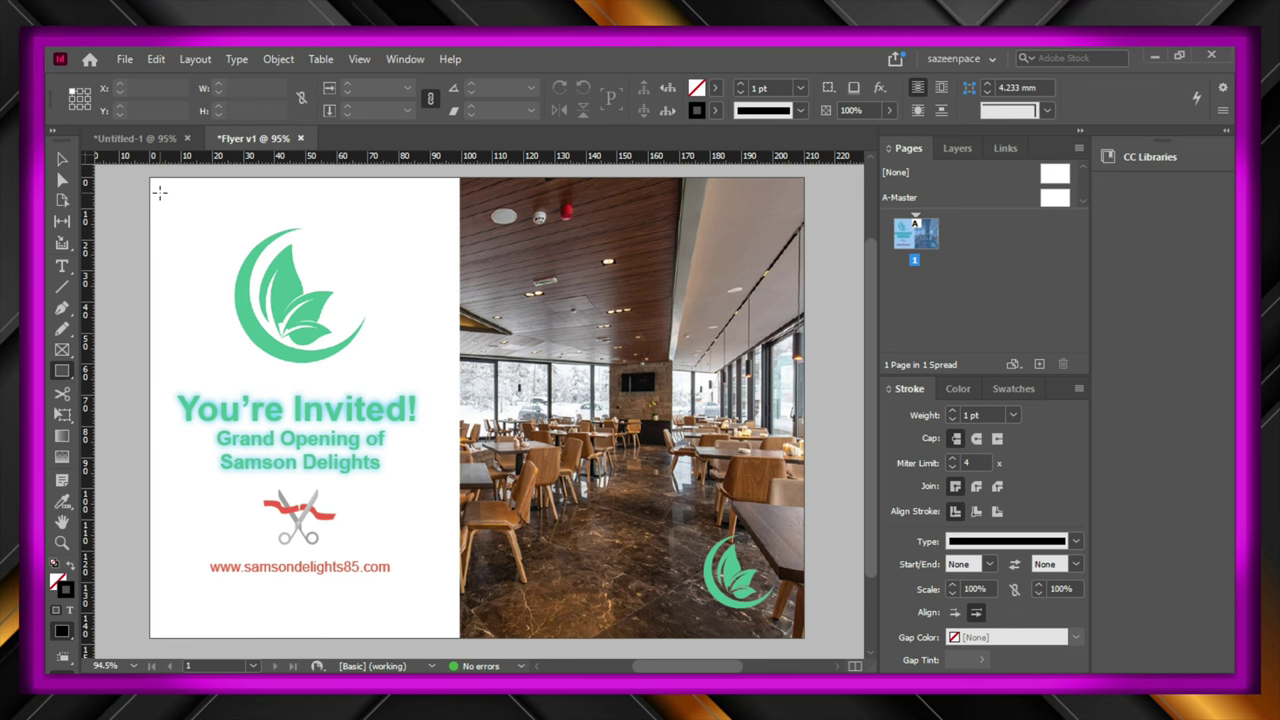
drag(159, 192, 790, 626)
click(60, 160)
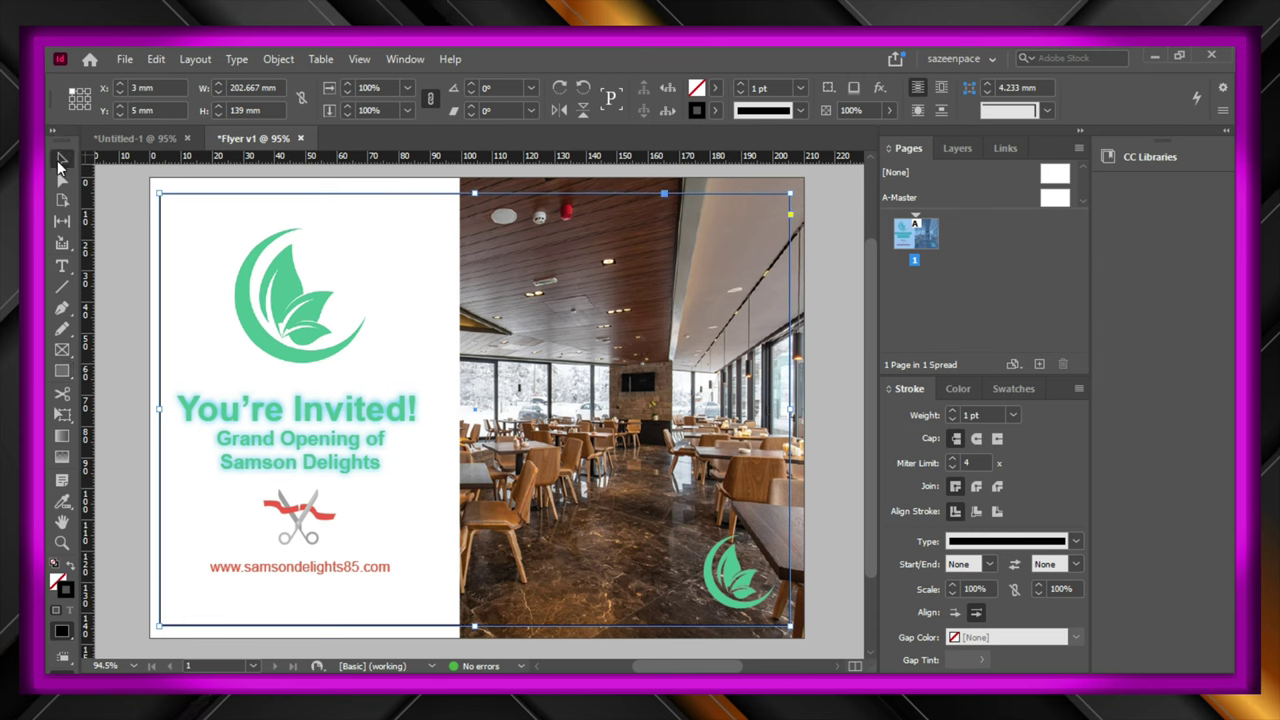
click(715, 87)
click(565, 199)
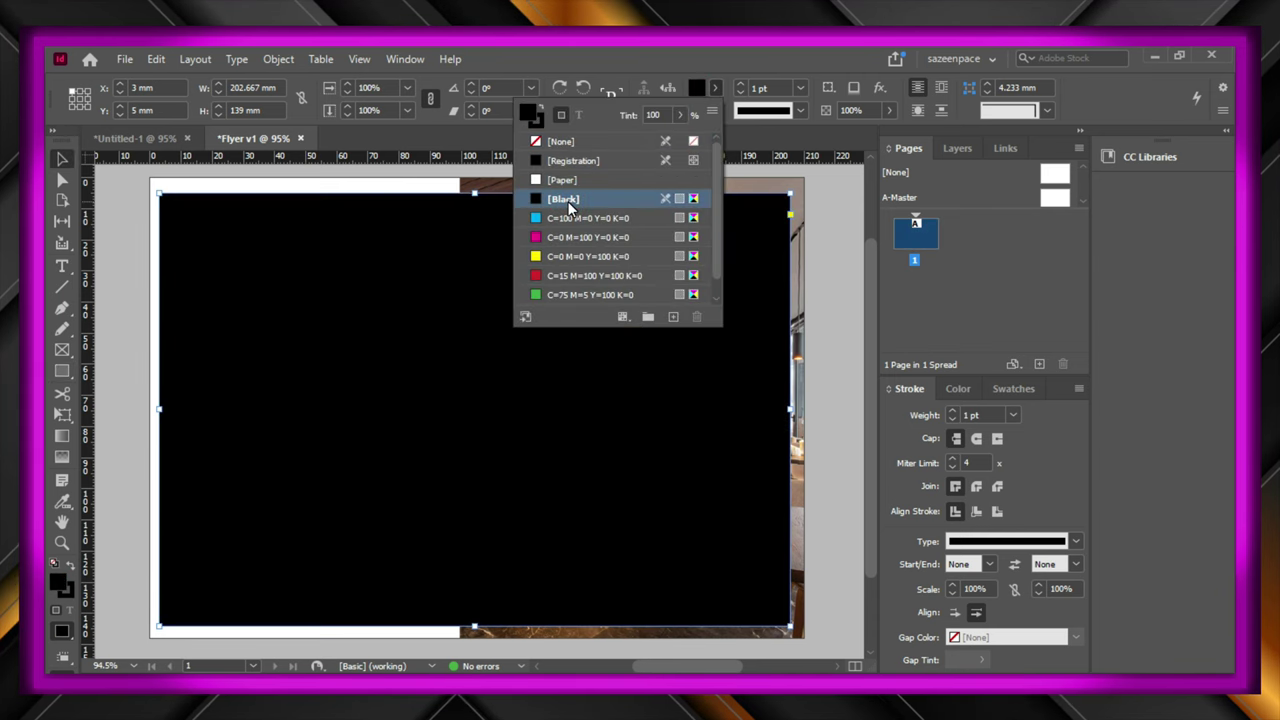
click(715, 87)
- Give the rectangle a cyan 3 pt Dashed (3 and 2) stroke, then deselect it
click(560, 141)
click(715, 110)
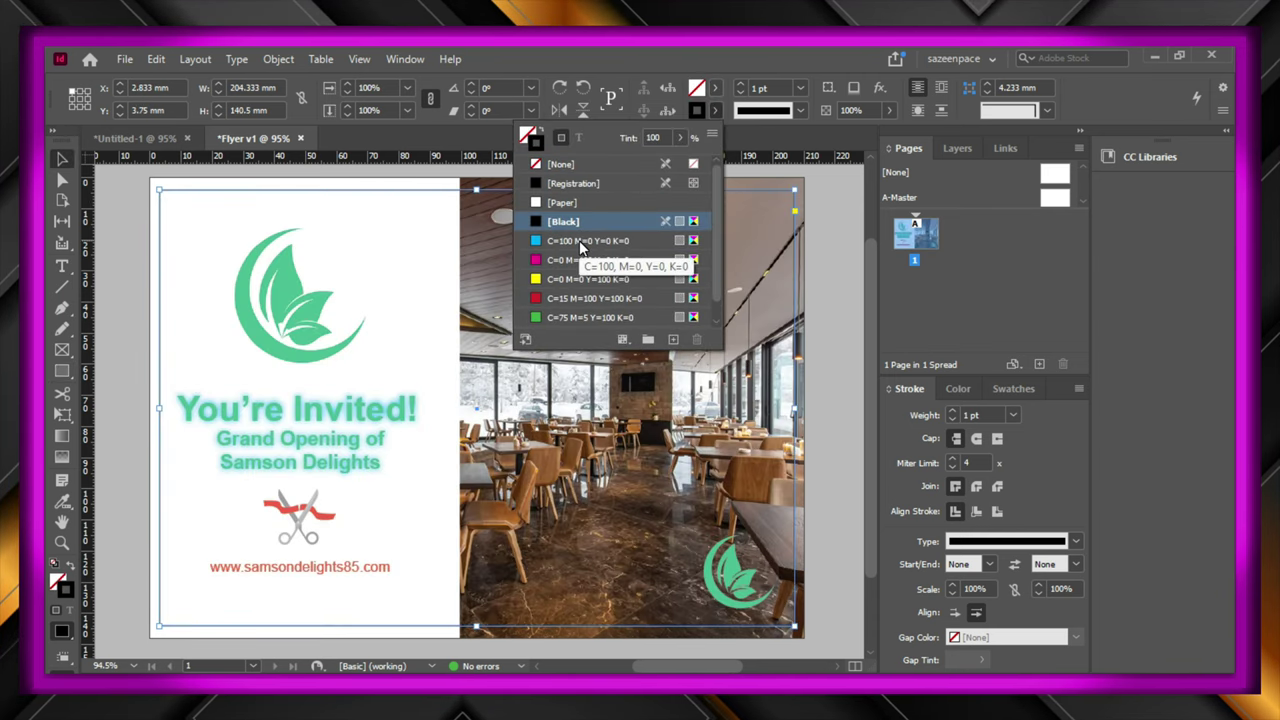
click(580, 244)
click(742, 87)
click(742, 87)
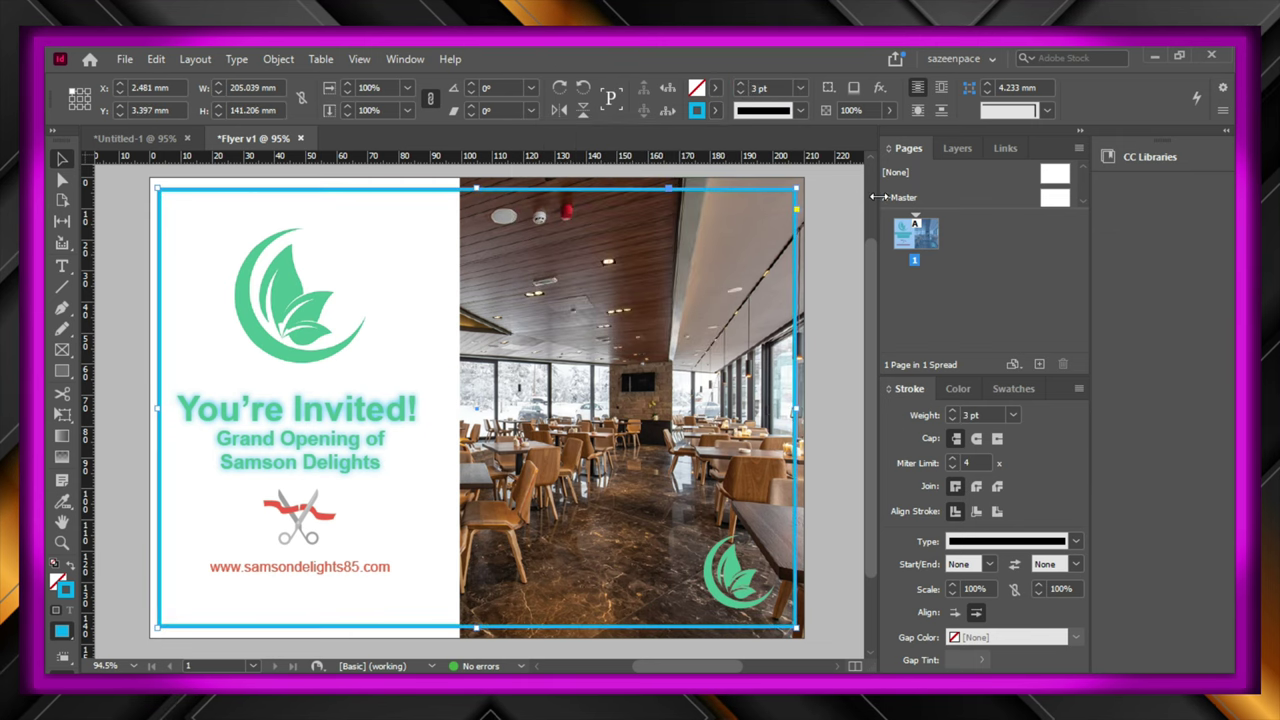
click(1046, 543)
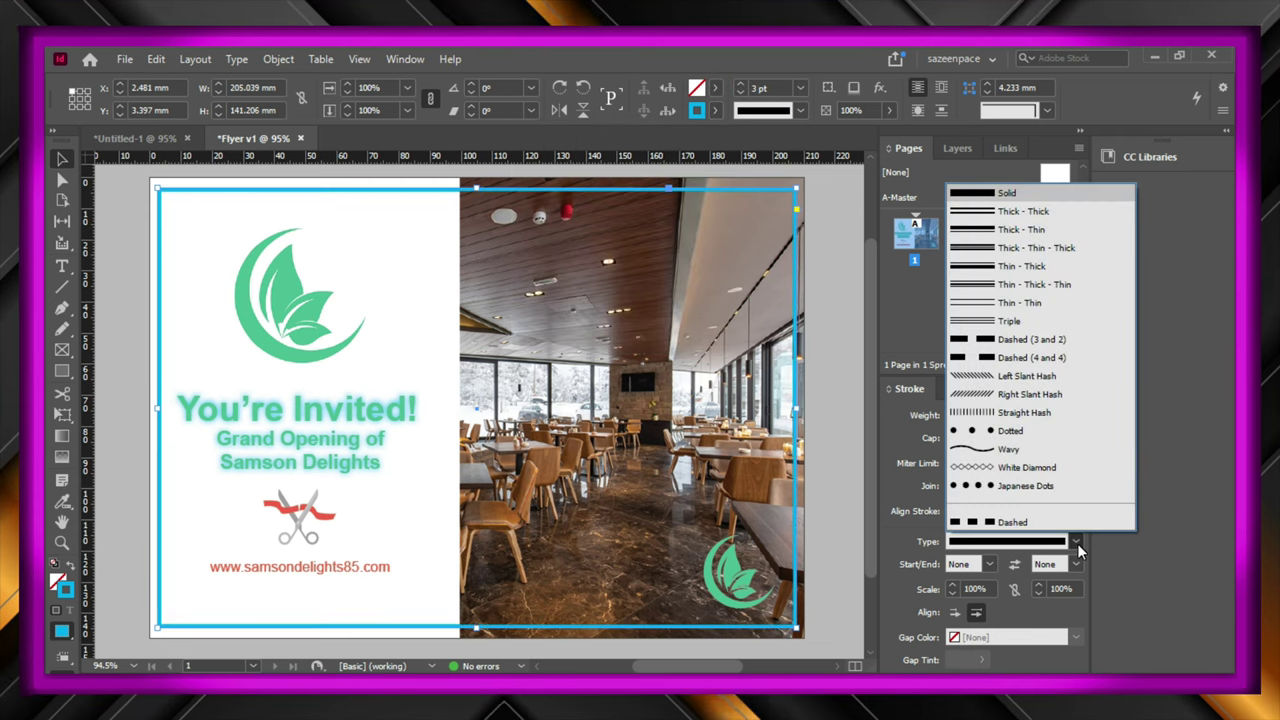
click(1079, 345)
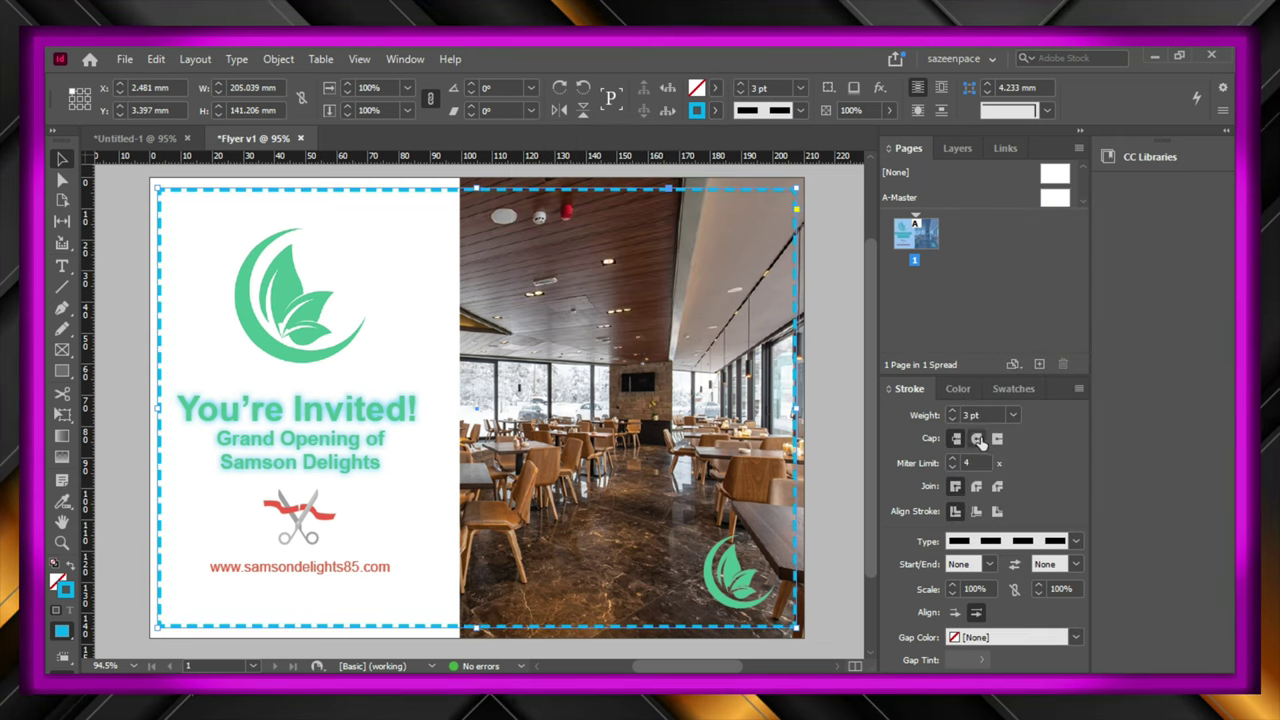
click(110, 340)
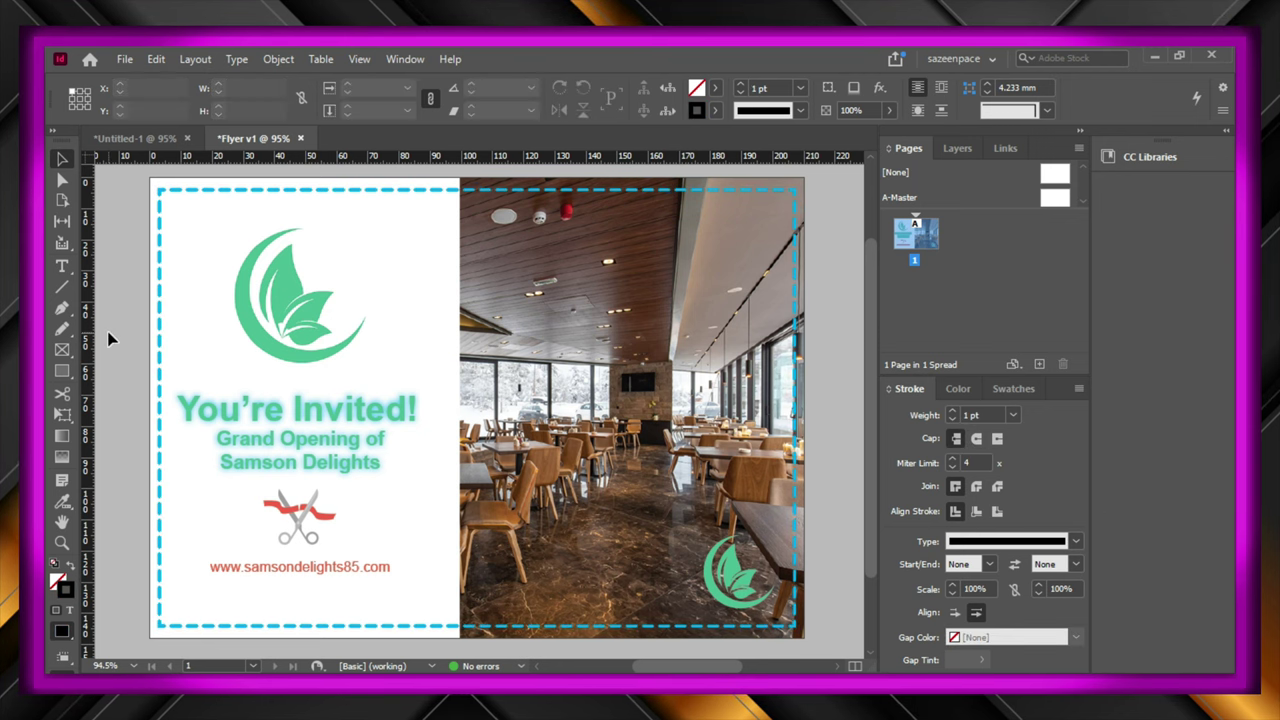
- Export 'Flyer v1' as an Adobe PDF (Print) with crop marks and document bleed settings
click(127, 66)
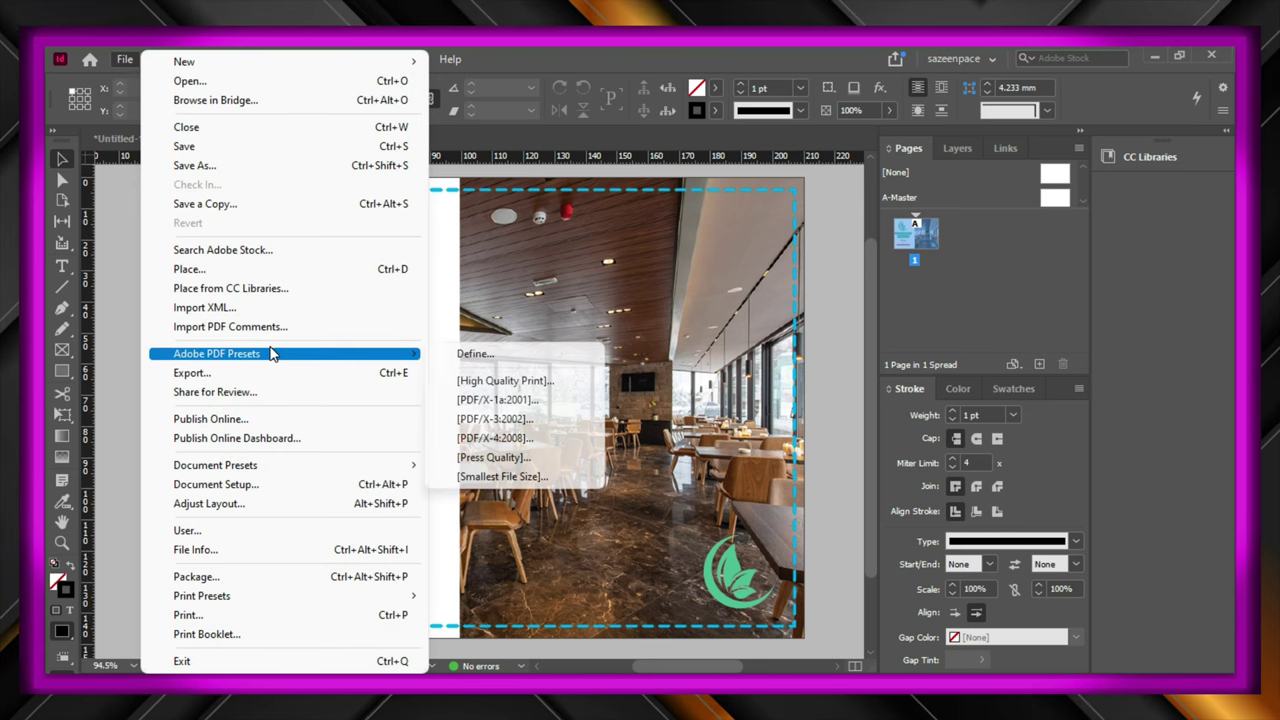
click(290, 373)
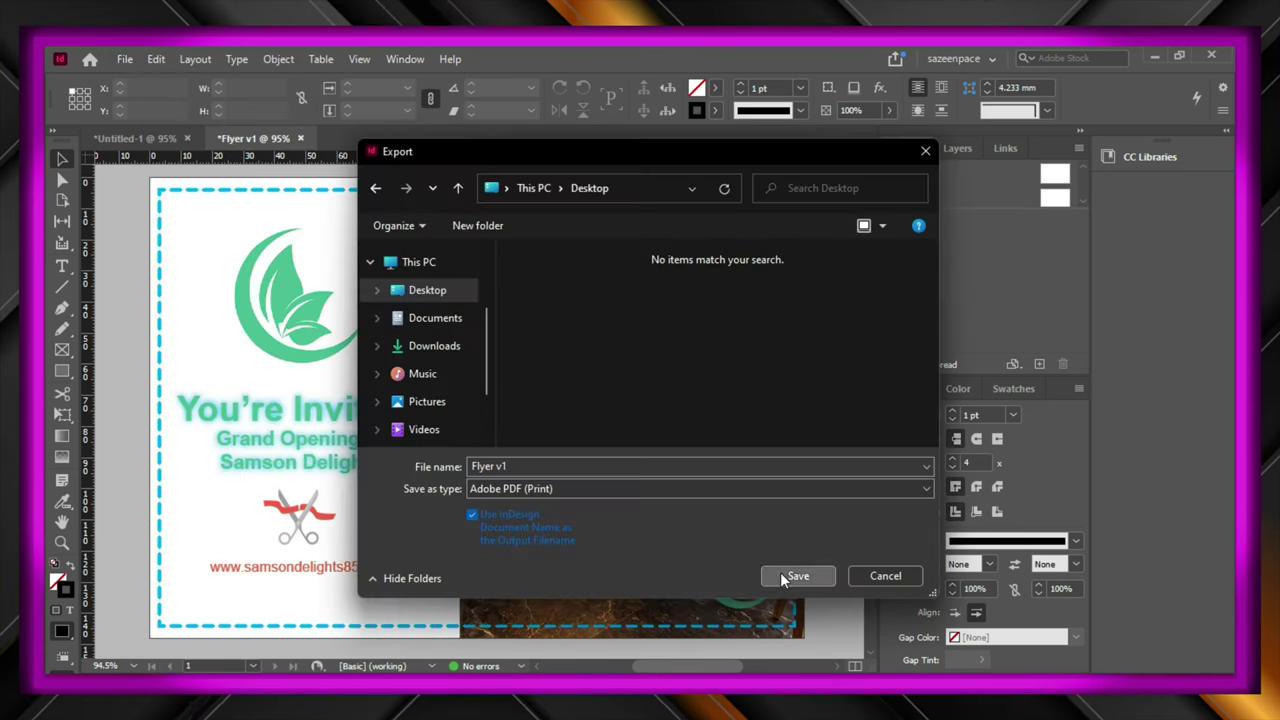
click(786, 572)
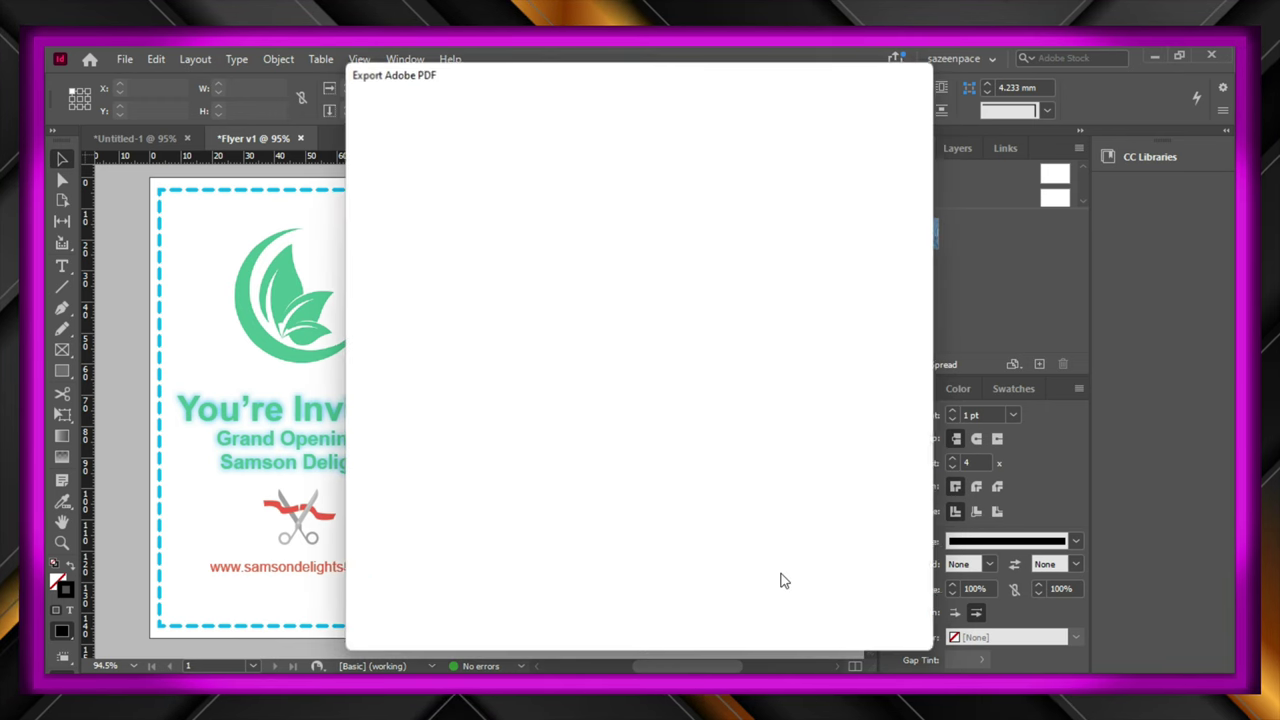
click(391, 199)
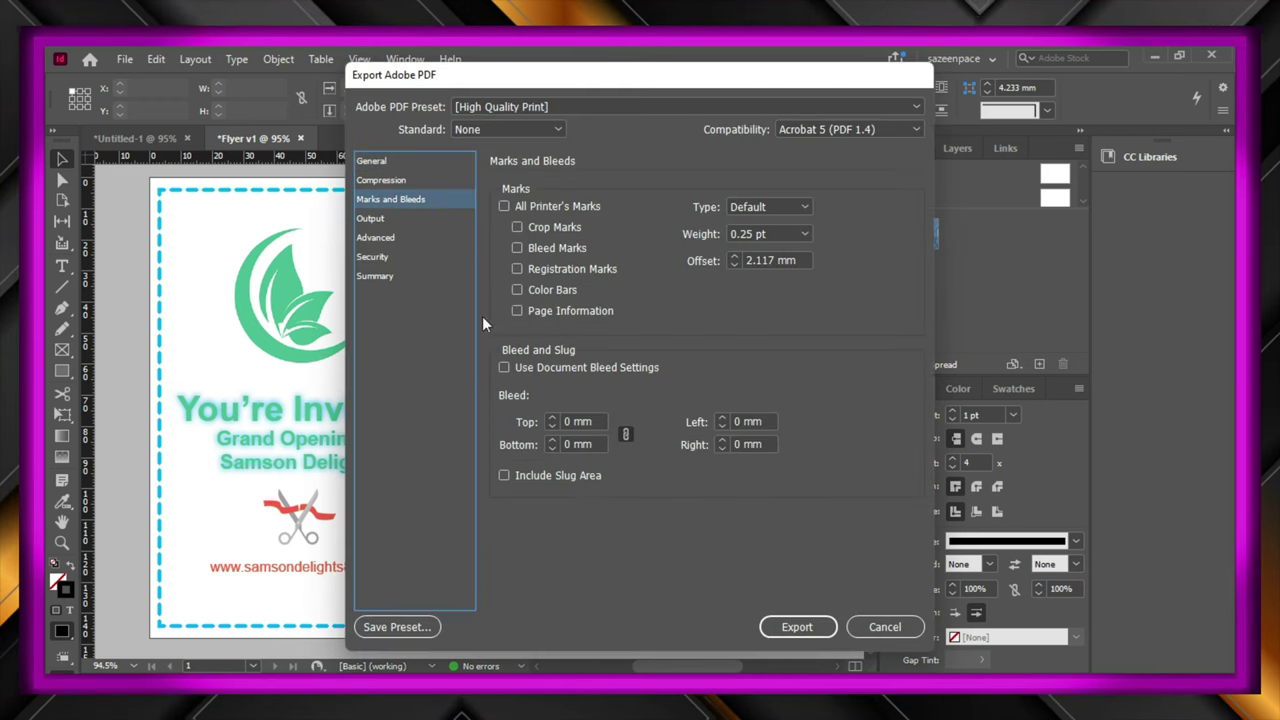
click(505, 368)
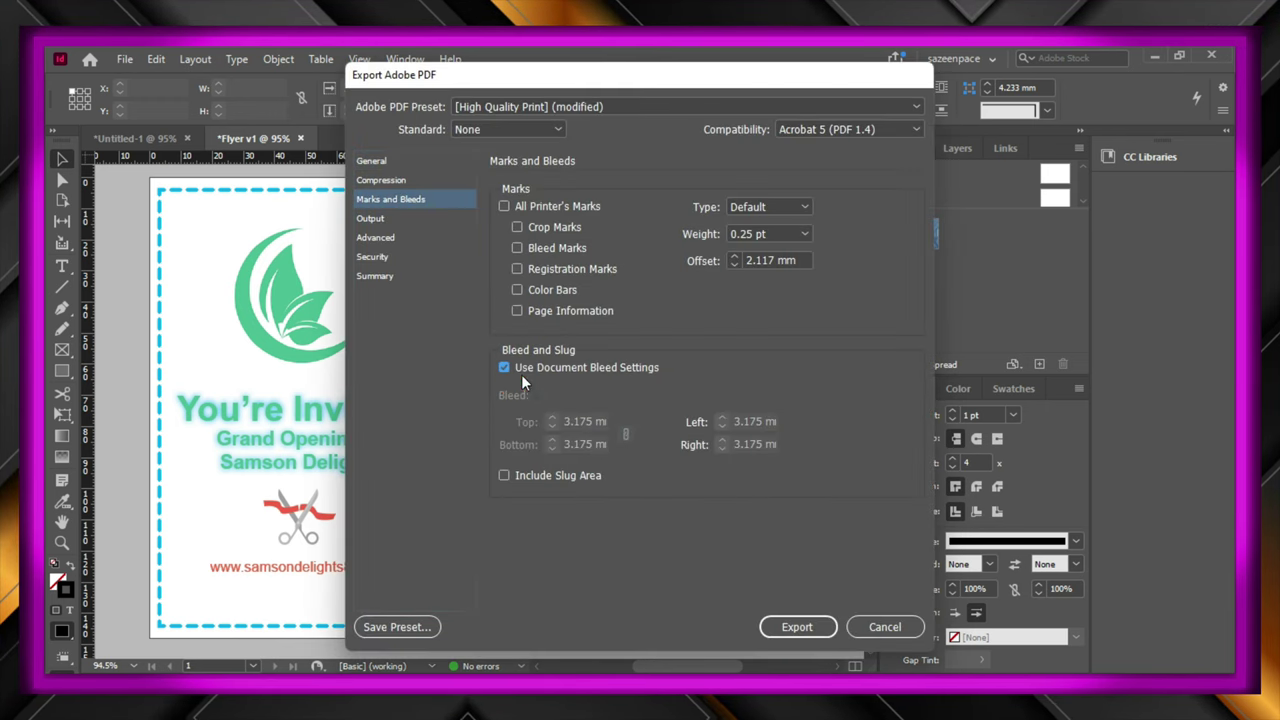
click(539, 232)
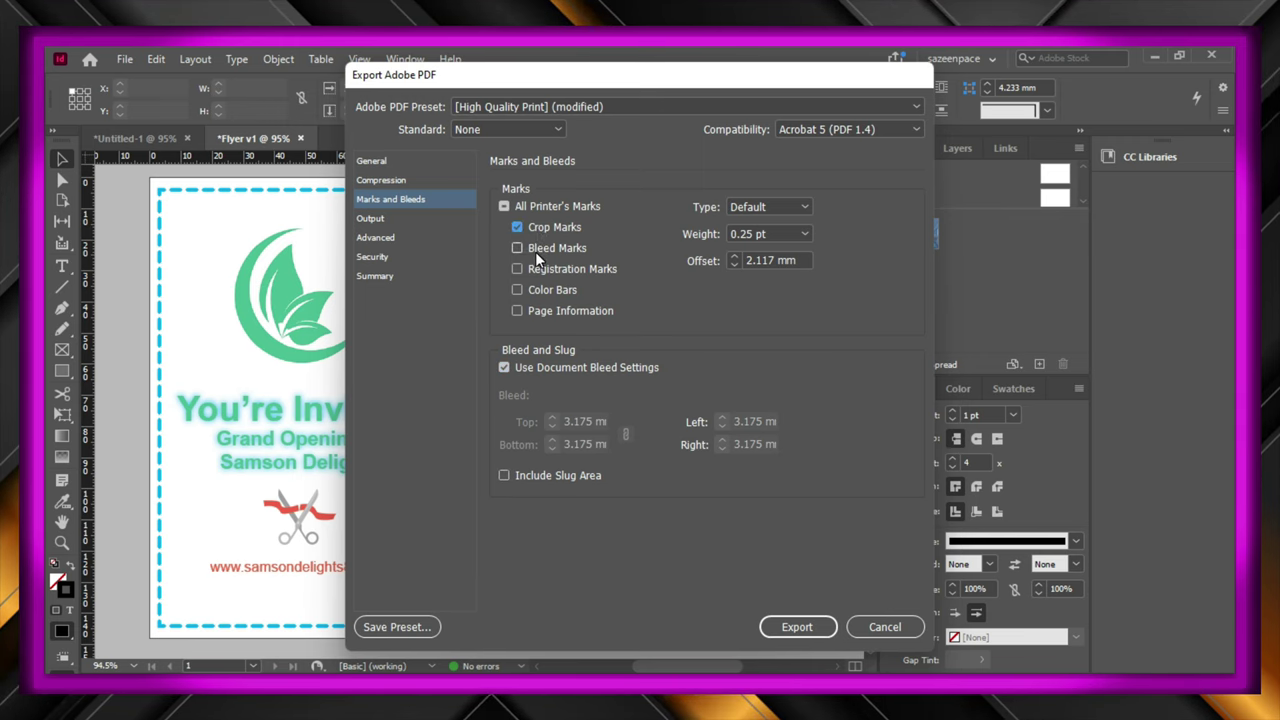
click(420, 276)
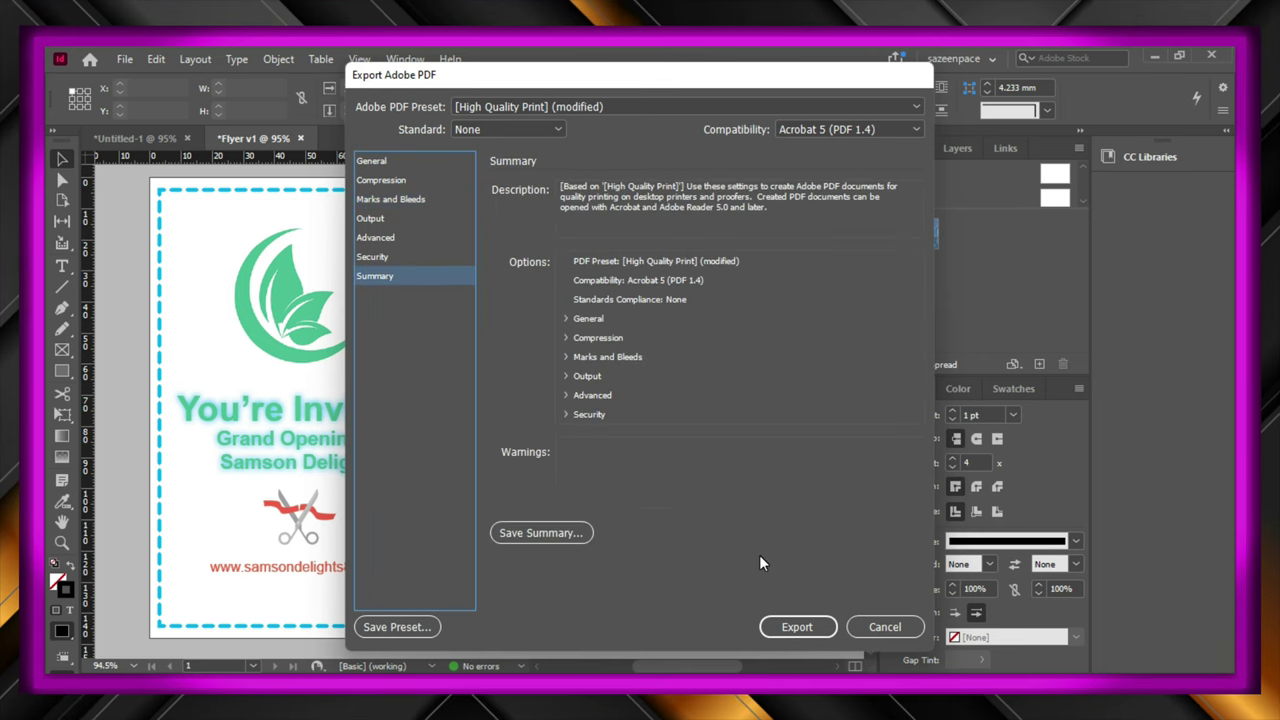
click(797, 626)
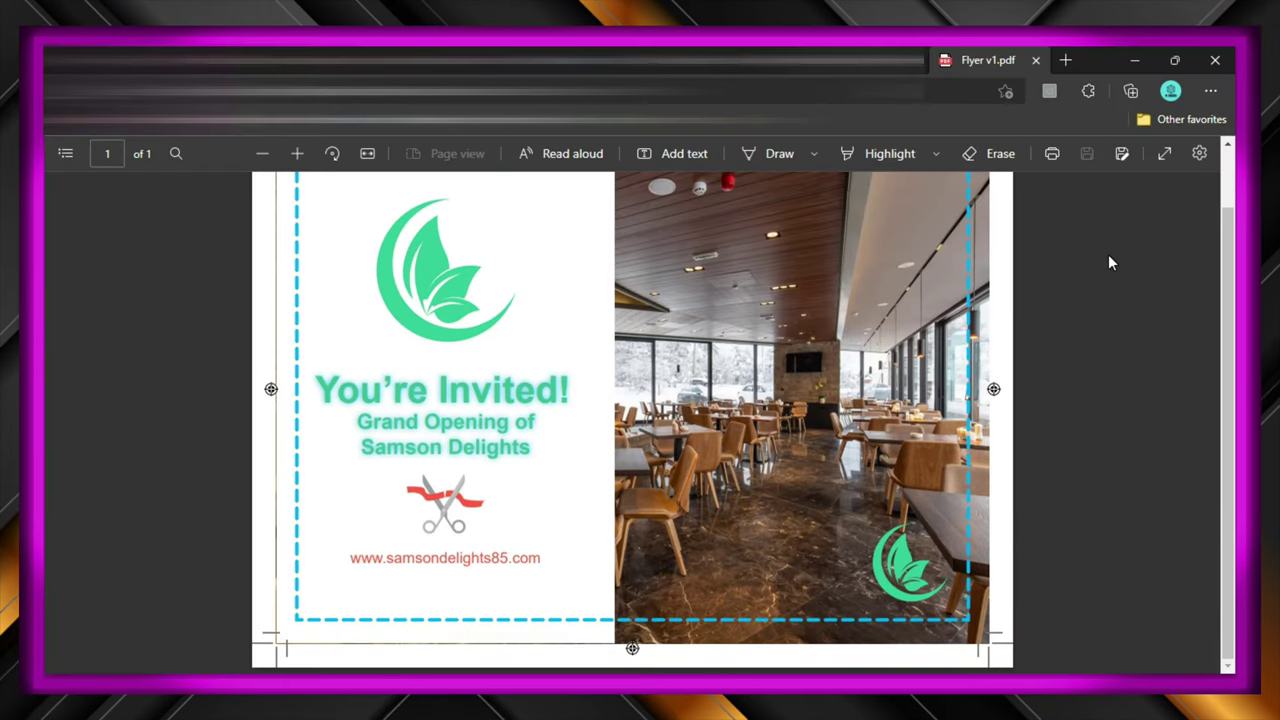
scroll(1108, 256, up, 1)
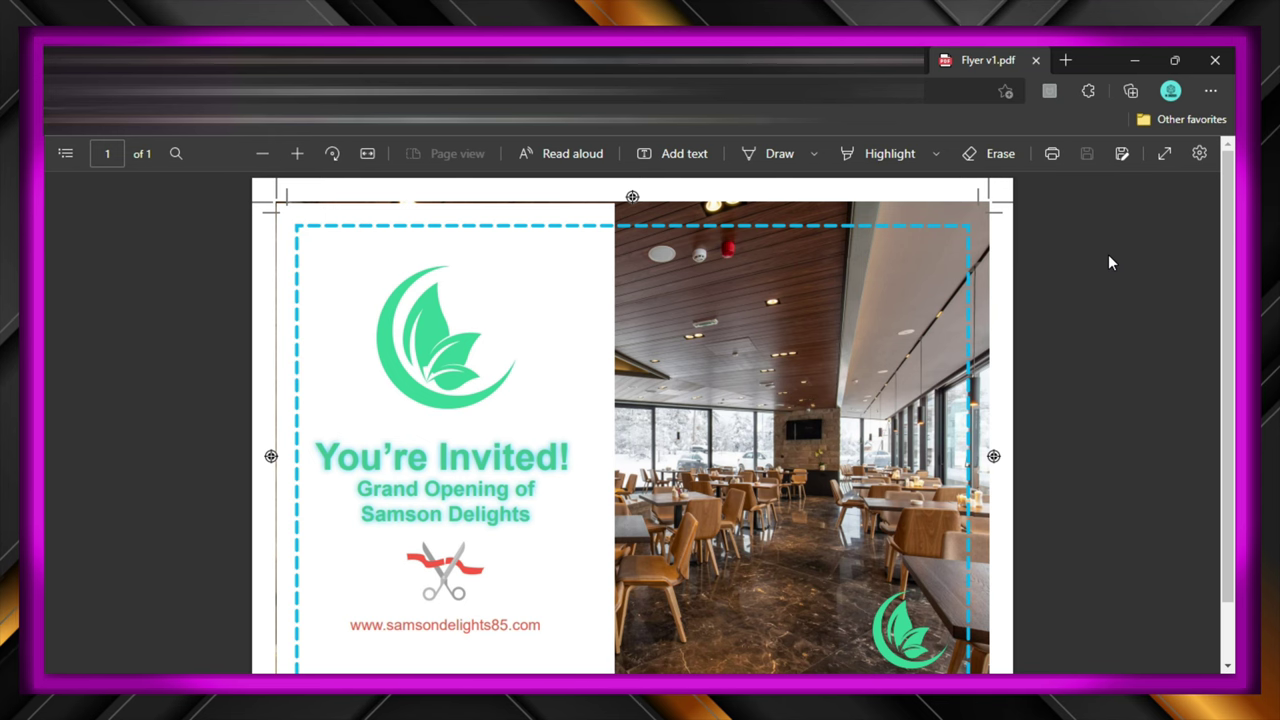
scroll(1108, 256, down, 1)
scroll(1108, 263, up, 1)
scroll(1108, 263, down, 1)
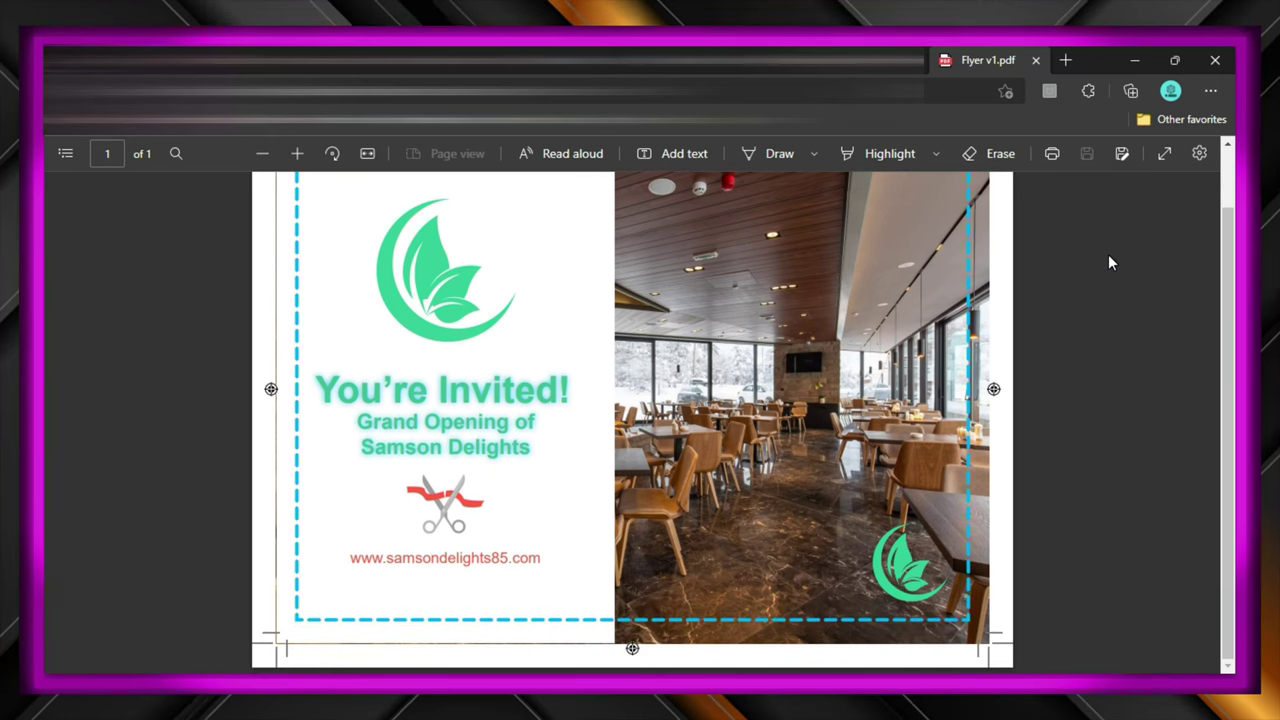
scroll(1108, 254, up, 1)
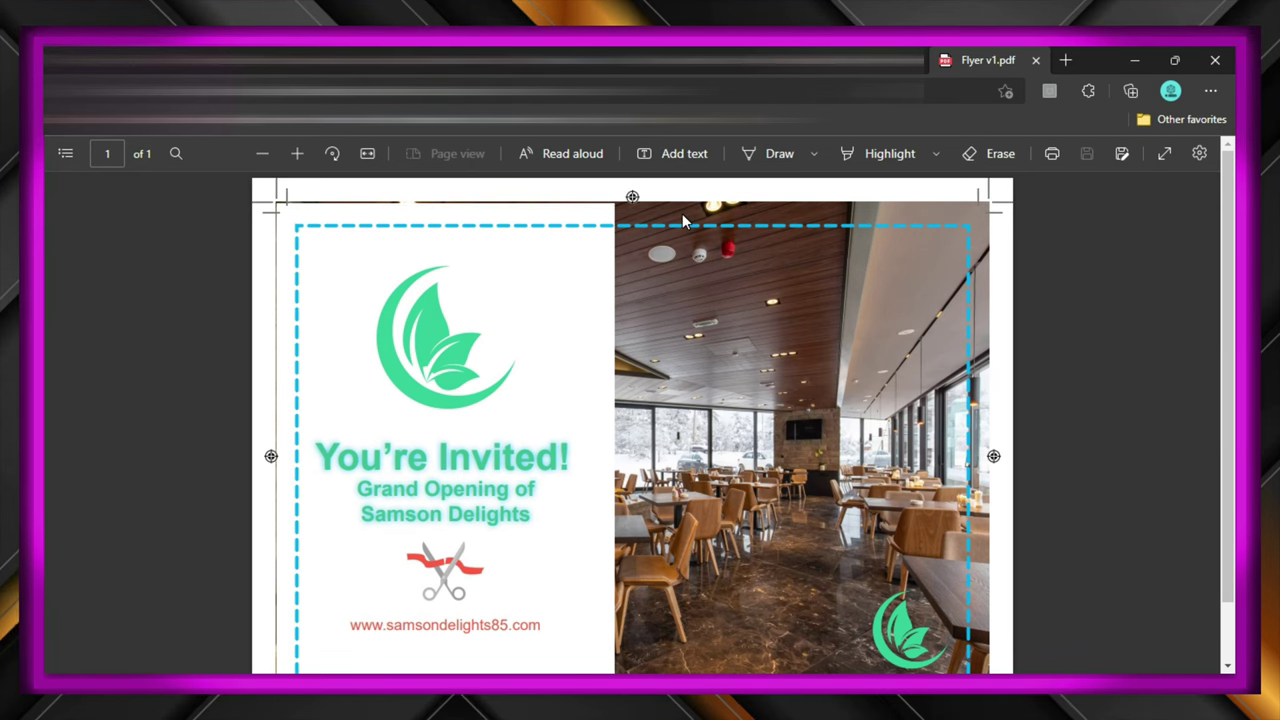